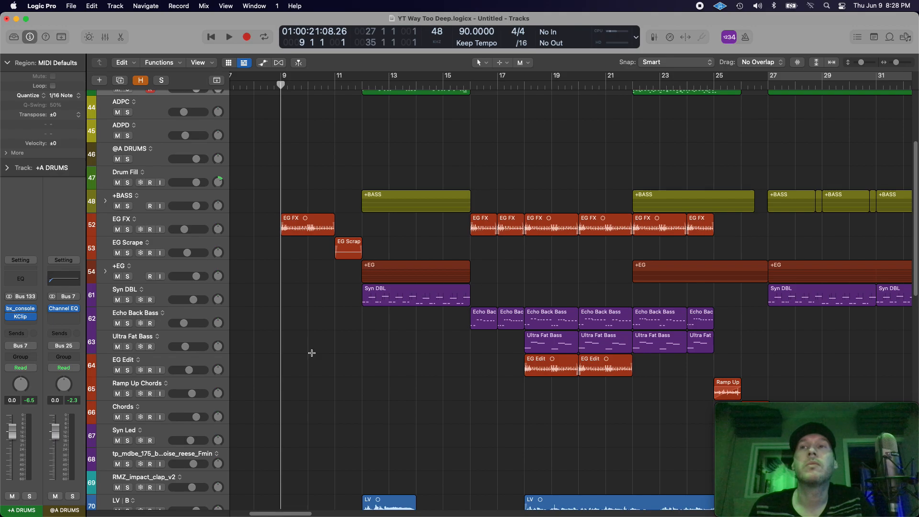
Go through the +E KIT and +A DRUMS stacks, selecting each one to view its channel strip
{"action": "scroll", "coordinate": [312, 353], "scroll_direction": "up", "scroll_amount": 6}
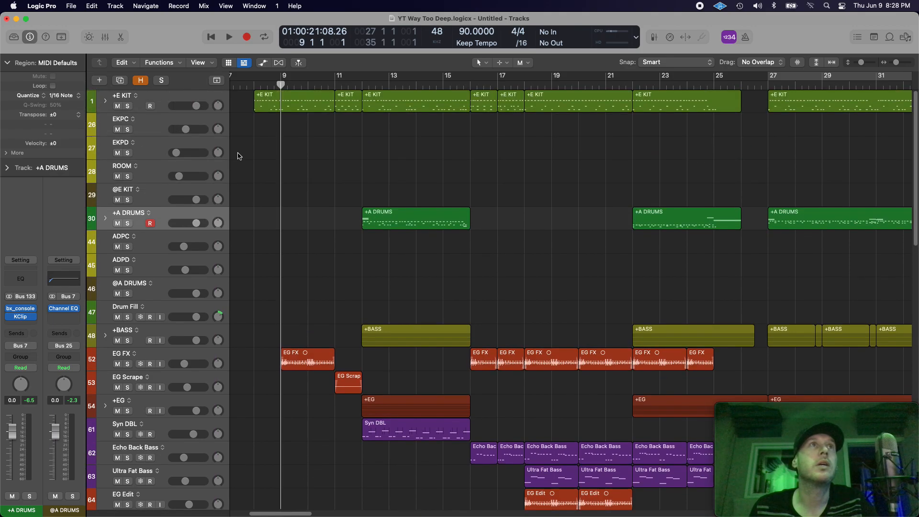
{"action": "left_click", "coordinate": [173, 96]}
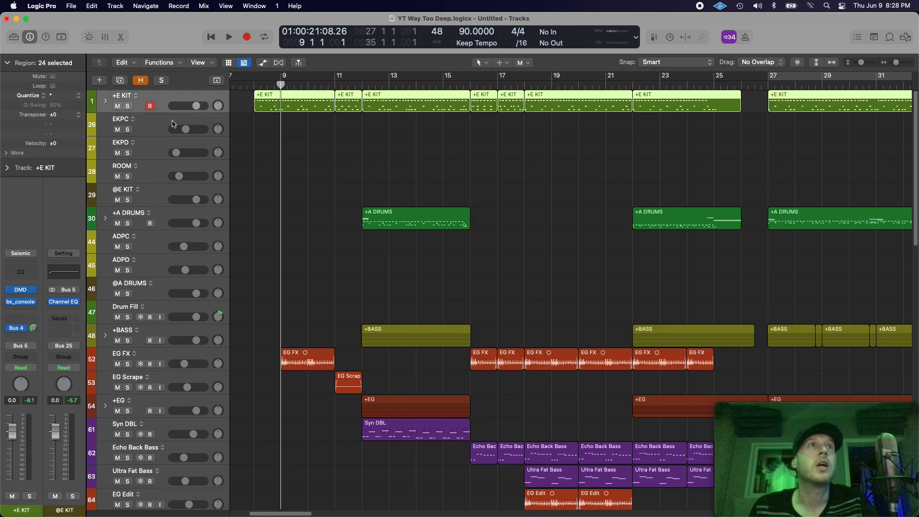
{"action": "left_click", "coordinate": [168, 214]}
{"action": "scroll", "coordinate": [257, 316], "scroll_direction": "down", "scroll_amount": 3}
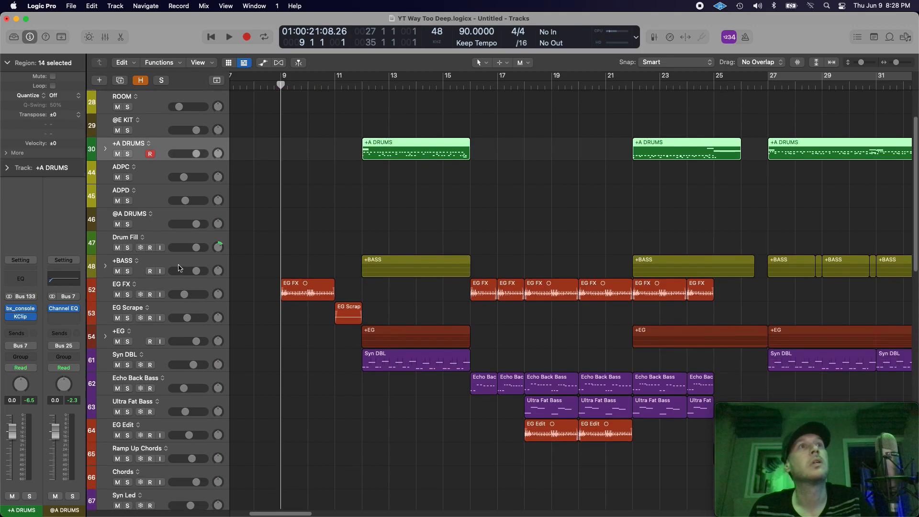
Select the +BASS stack and examine its channel strip and plug-in chain in the mixer
{"action": "left_click", "coordinate": [177, 264]}
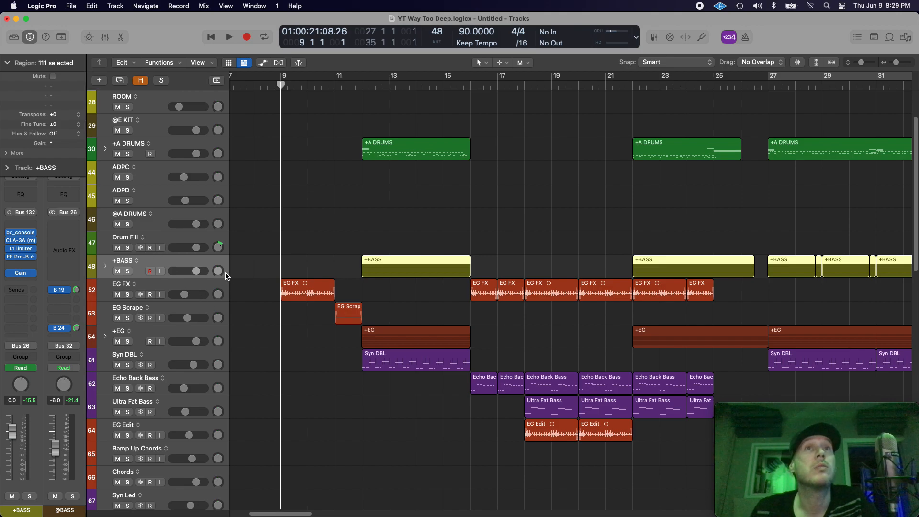
{"action": "key", "text": "x"}
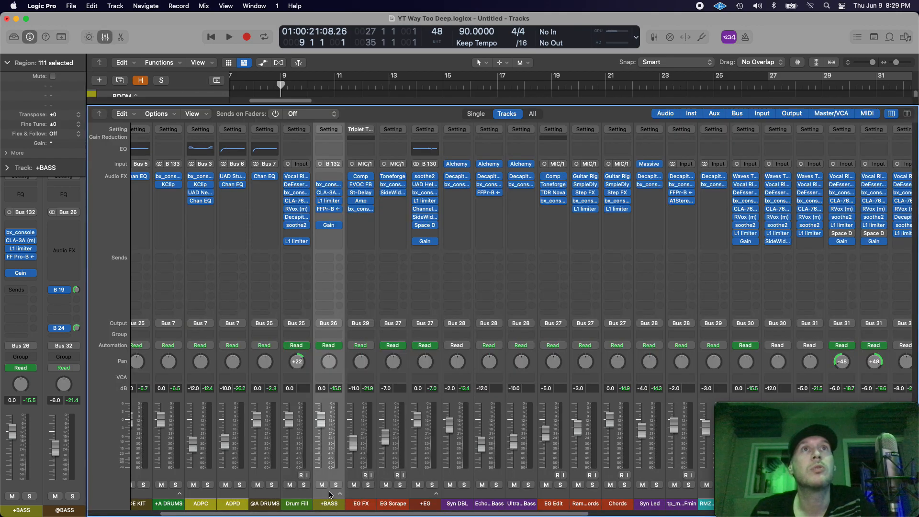
{"action": "key", "text": "x"}
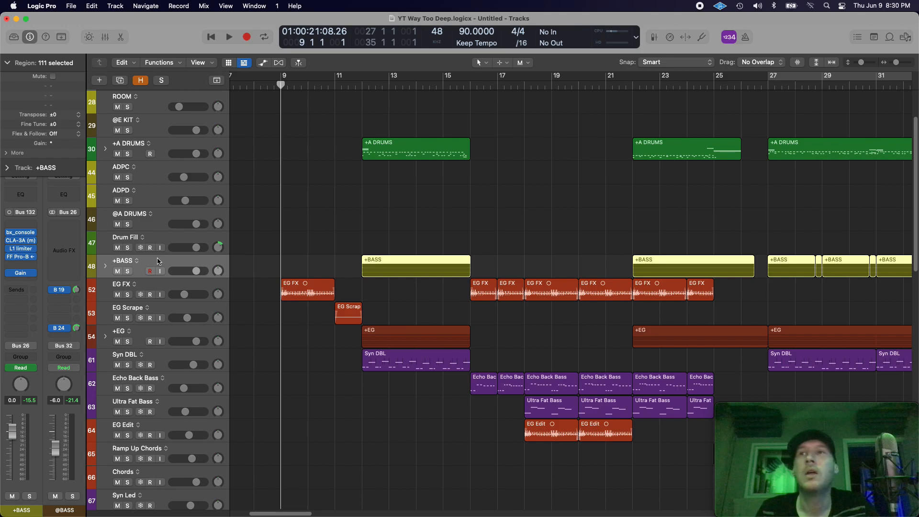
Expand the +BASS stack and view the channel strips of its Dist Bass, Sub Bass and Mid Bass tracks, ending on Dist Bass
{"action": "left_click", "coordinate": [104, 266]}
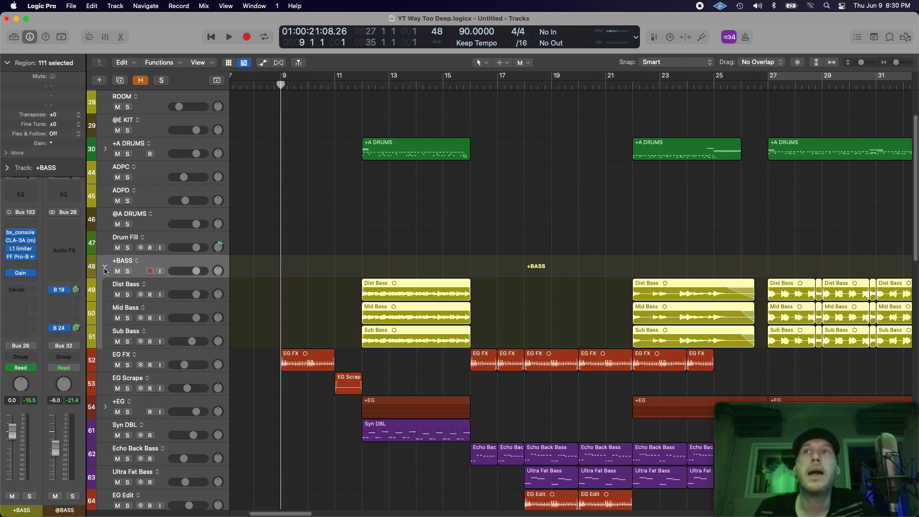
{"action": "left_click", "coordinate": [166, 285]}
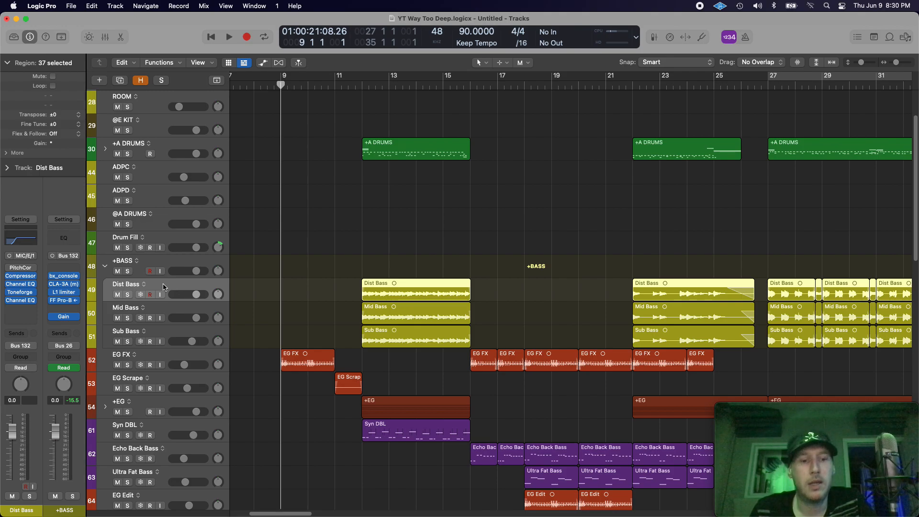
{"action": "left_click", "coordinate": [164, 331]}
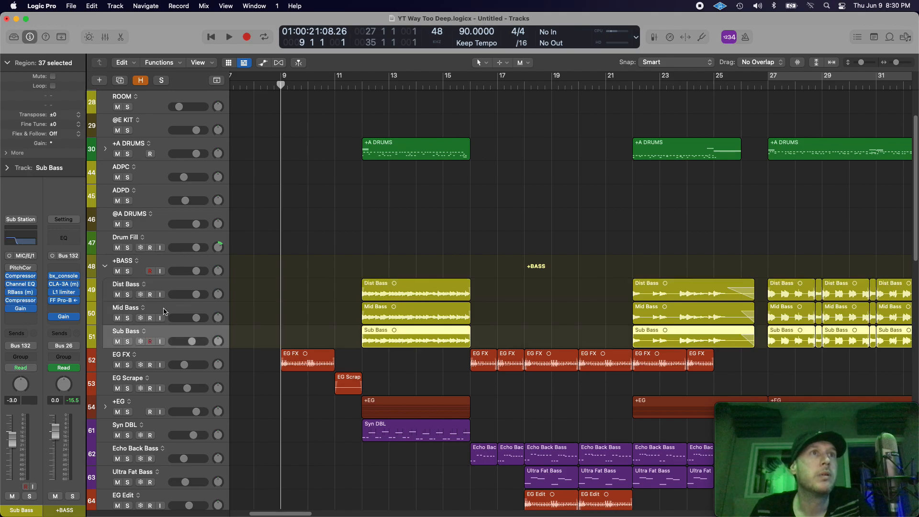
{"action": "left_click", "coordinate": [164, 309]}
{"action": "left_click", "coordinate": [165, 286]}
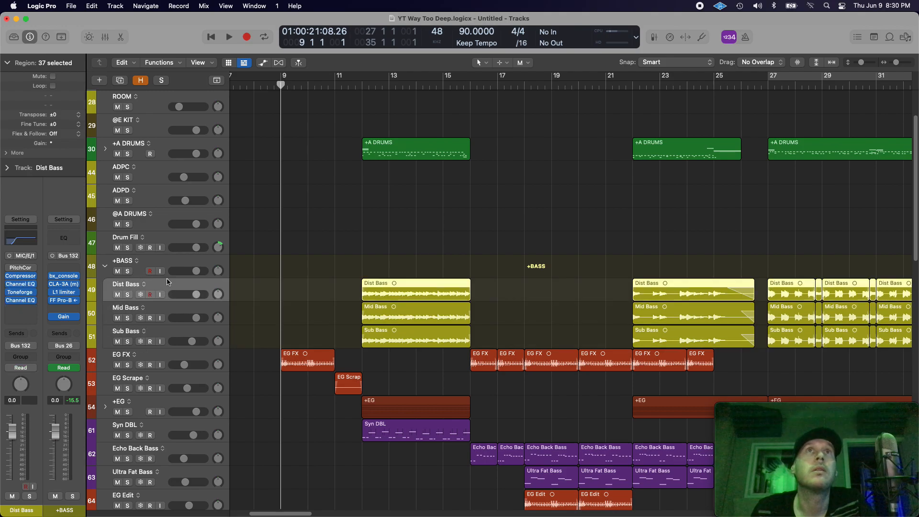
{"action": "key", "text": "c"}
{"action": "left_click_drag", "start_coordinate": [363, 82], "coordinate": [471, 82]}
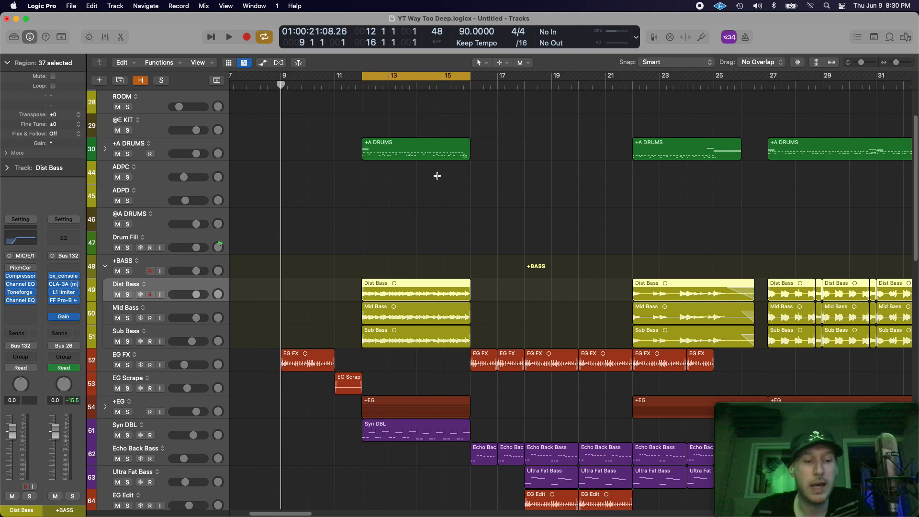
{"action": "left_click", "coordinate": [344, 211]}
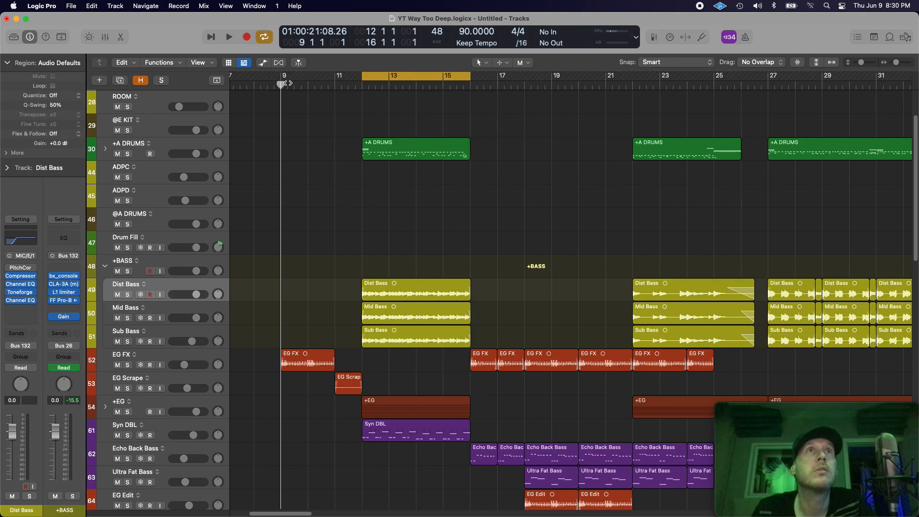
{"action": "key", "text": "c"}
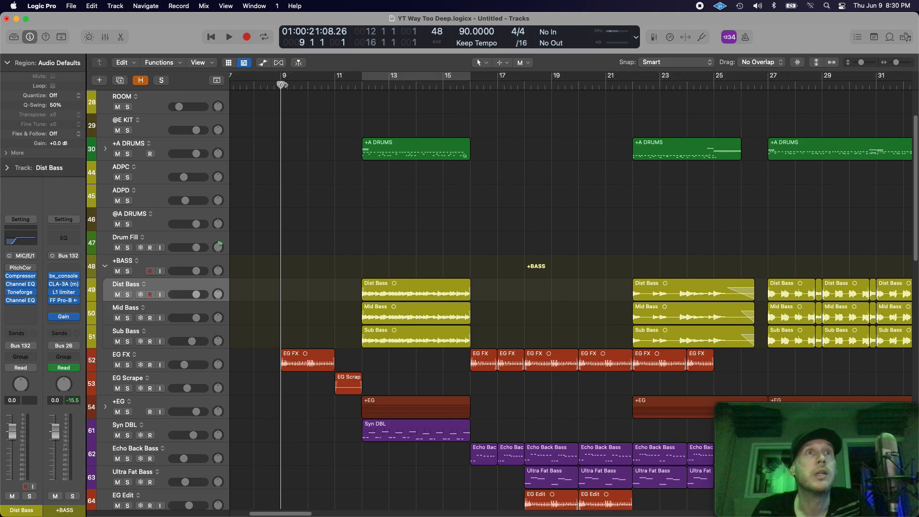
Play the arrangement from bar 9 and stop at bar 35 to hear the bass in context
{"action": "key", "text": "space"}
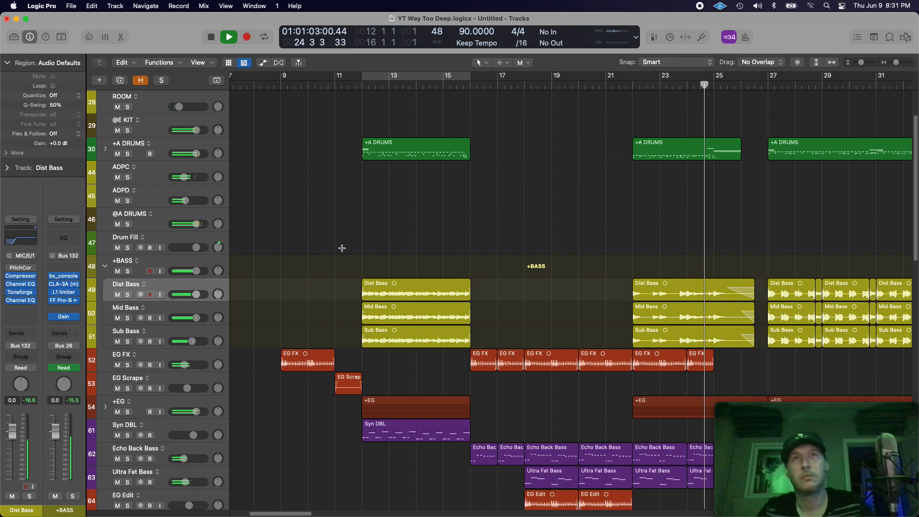
{"action": "scroll", "coordinate": [299, 320], "scroll_direction": "right", "scroll_amount": 5}
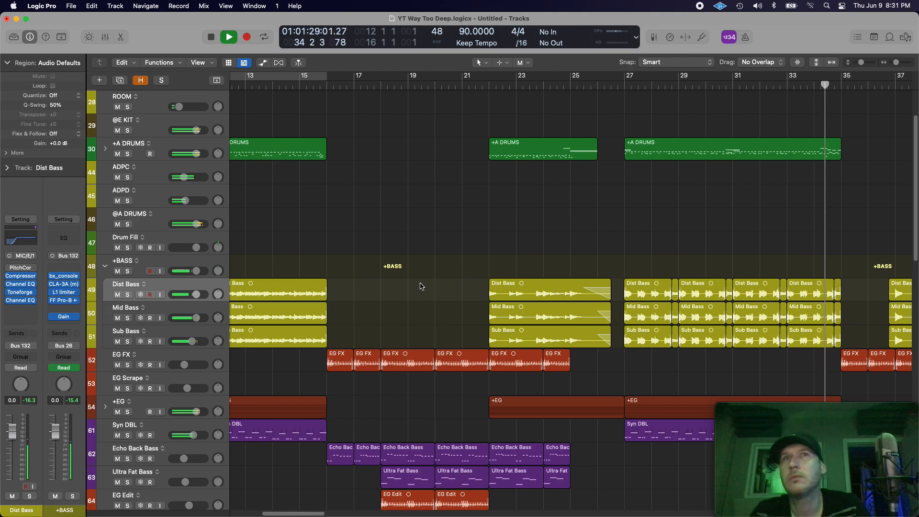
{"action": "key", "text": "space"}
{"action": "key", "text": "super+Left"}
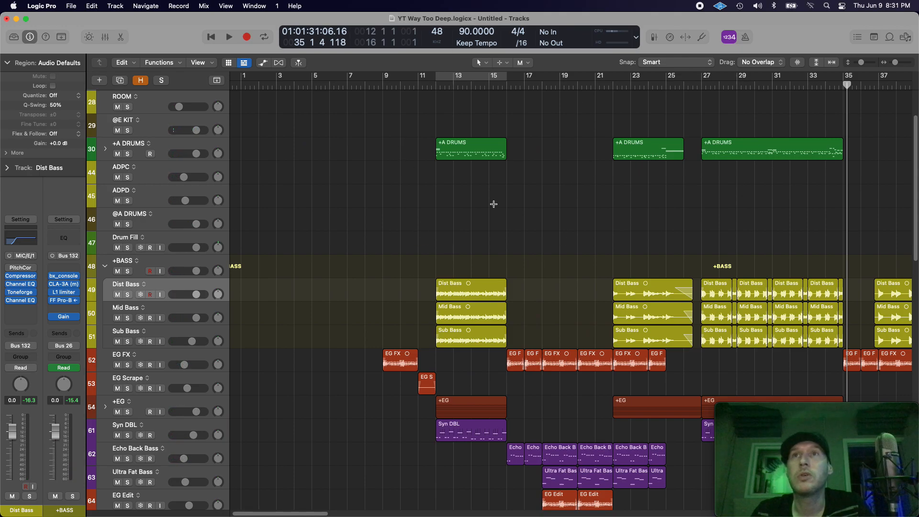
Select the Dist Bass track and solo the whole +BASS stack from the mixer
{"action": "left_click", "coordinate": [182, 267]}
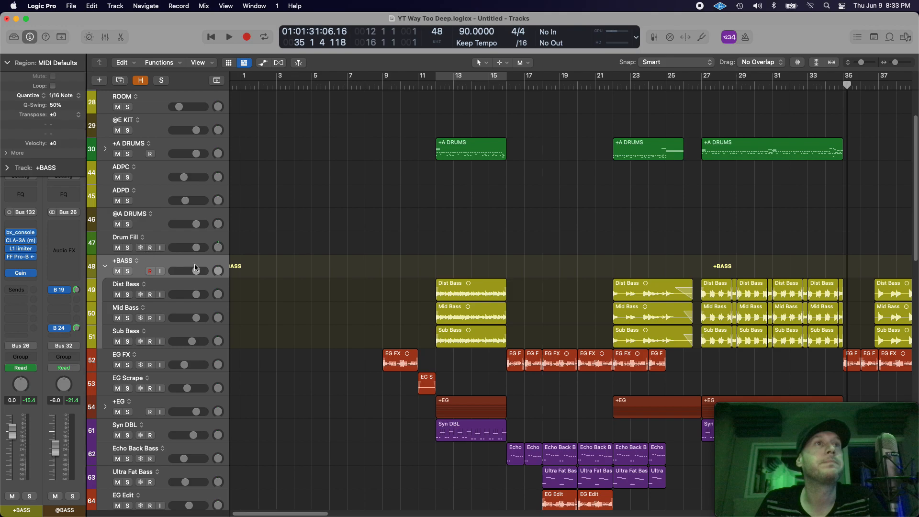
{"action": "scroll", "coordinate": [265, 295], "scroll_direction": "down", "scroll_amount": 3}
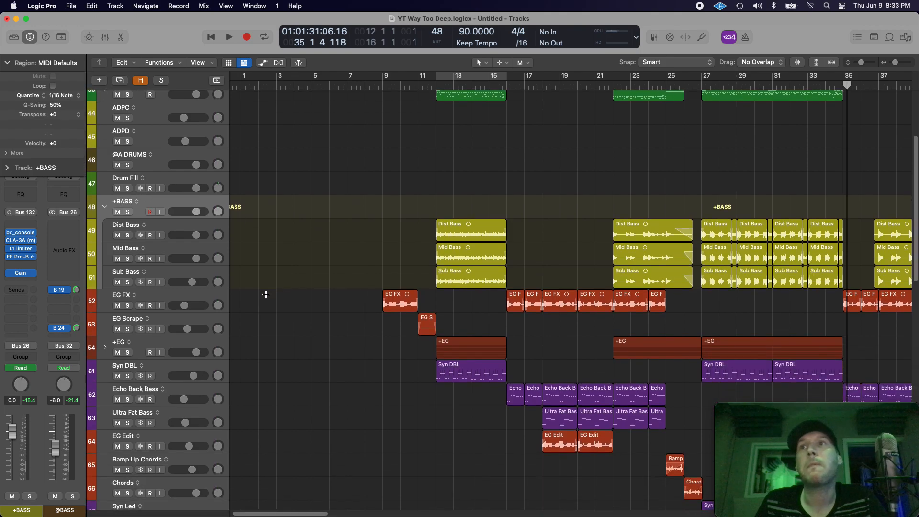
{"action": "left_click", "coordinate": [180, 224]}
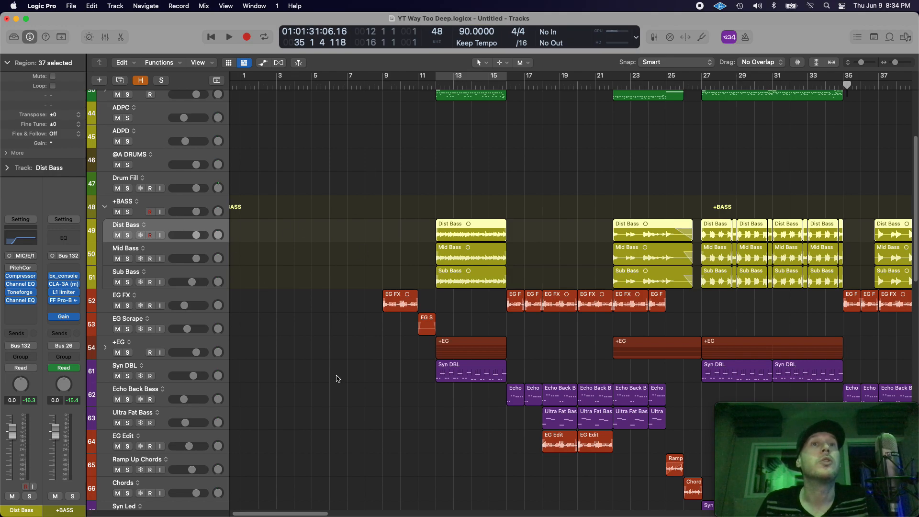
{"action": "key", "text": "x"}
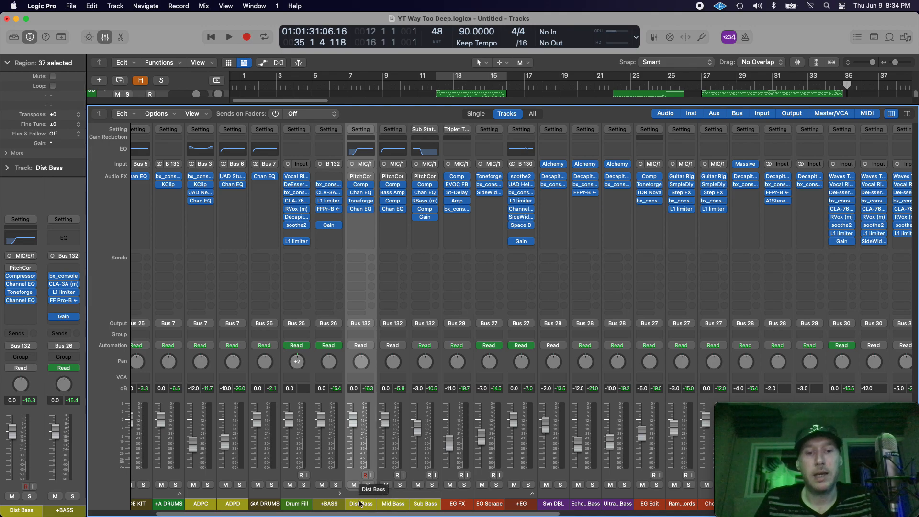
{"action": "left_click", "coordinate": [337, 486]}
{"action": "key", "text": "x"}
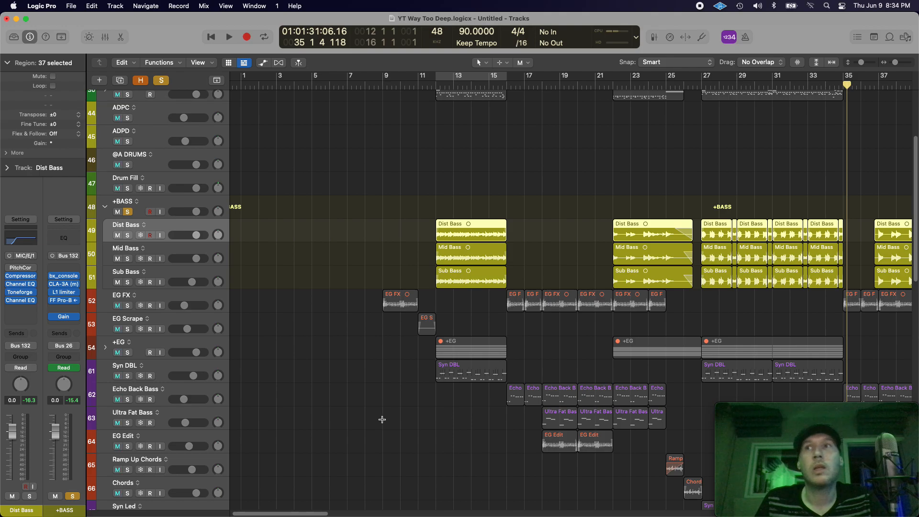
Place the playhead at bar 12, where the first bass regions start
{"action": "scroll", "coordinate": [382, 419], "scroll_direction": "up", "scroll_amount": 1}
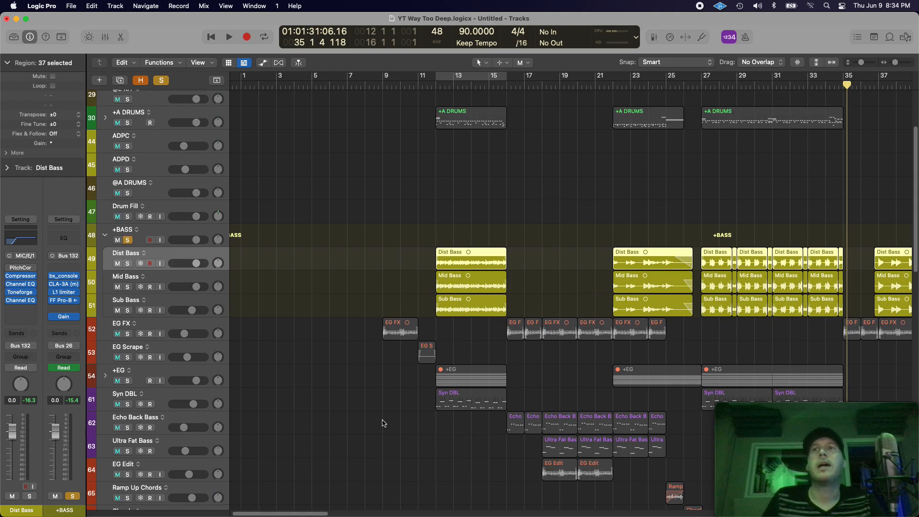
{"action": "scroll", "coordinate": [383, 423], "scroll_direction": "up", "scroll_amount": 5}
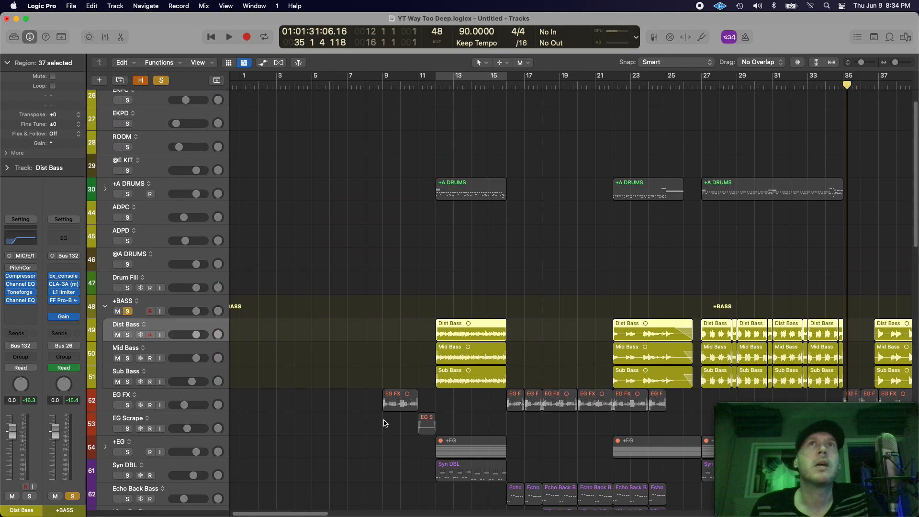
{"action": "scroll", "coordinate": [384, 424], "scroll_direction": "down", "scroll_amount": 5}
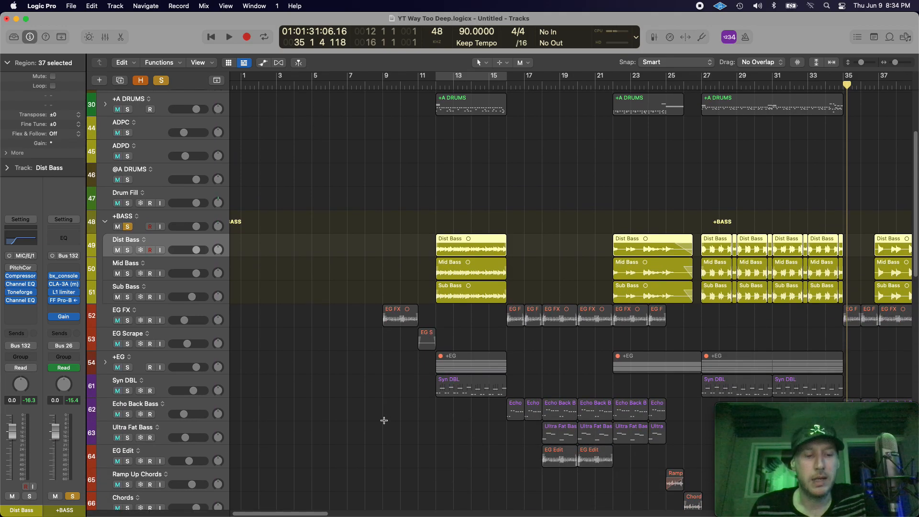
{"action": "key", "text": "super+Right"}
{"action": "key", "text": "super+Right"}
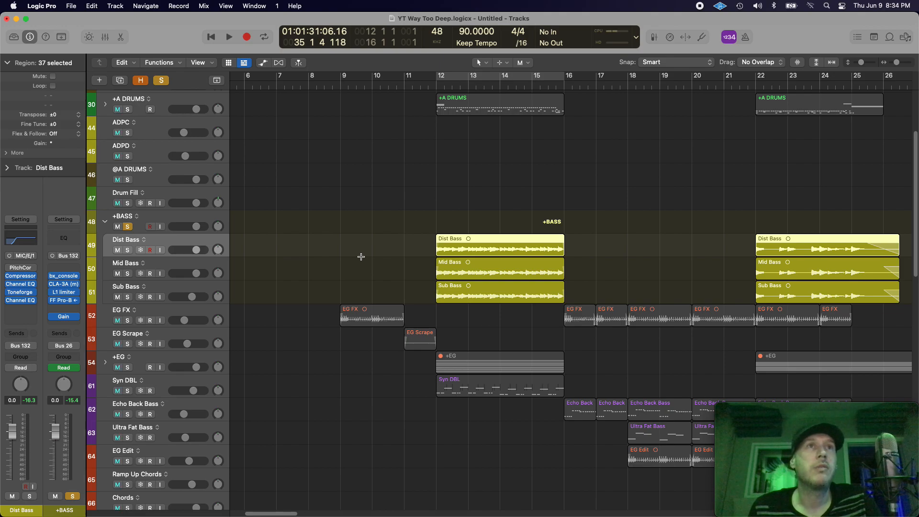
{"action": "left_click", "coordinate": [436, 84]}
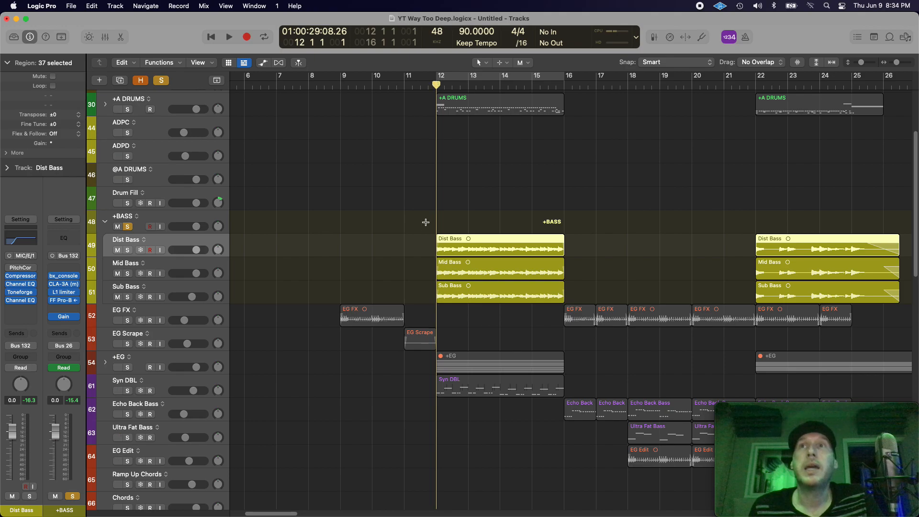
Examine the bass regions across the song and the Gain automation on the +BASS stack, then hide the automation
{"action": "key", "text": "super+Left"}
{"action": "key", "text": "super+Left"}
{"action": "key", "text": "super+Left"}
{"action": "key", "text": "super+Left"}
{"action": "key", "text": "super+Left"}
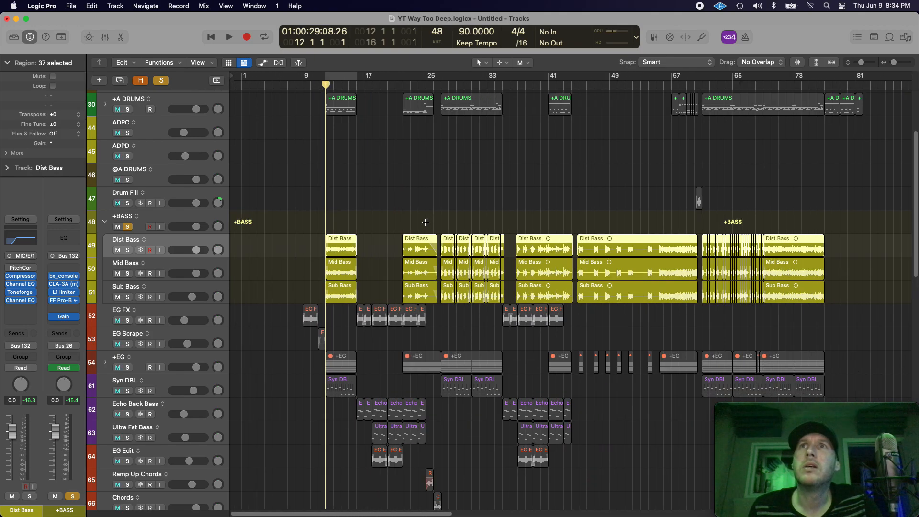
{"action": "key", "text": "super+Right"}
{"action": "key", "text": "super+Right"}
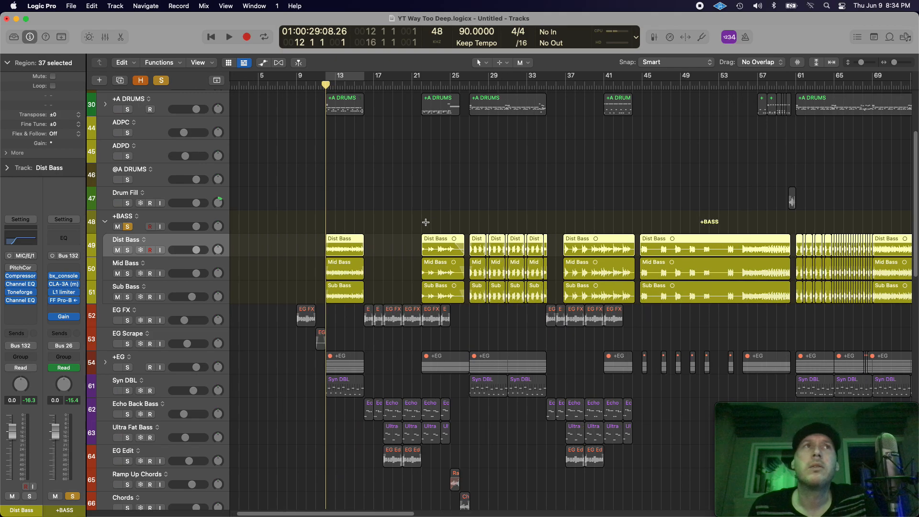
{"action": "key", "text": "a"}
{"action": "key", "text": "super+Down"}
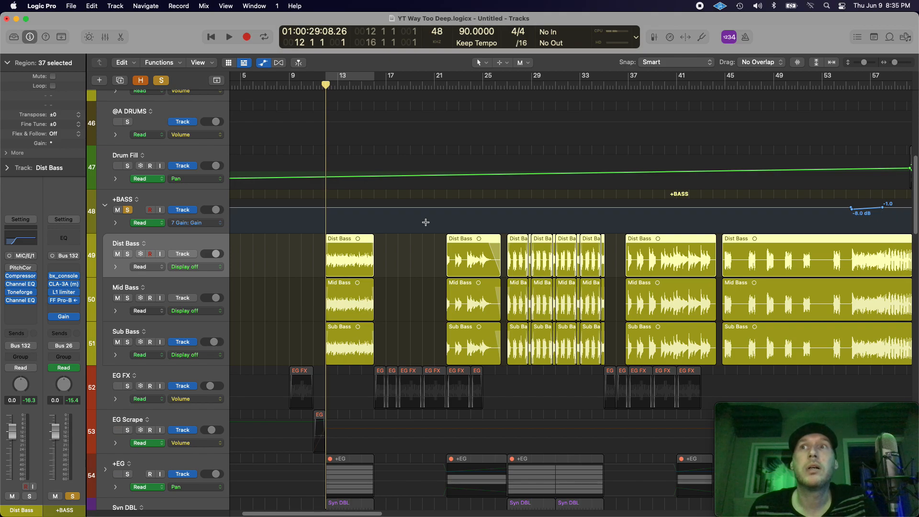
{"action": "key", "text": "a"}
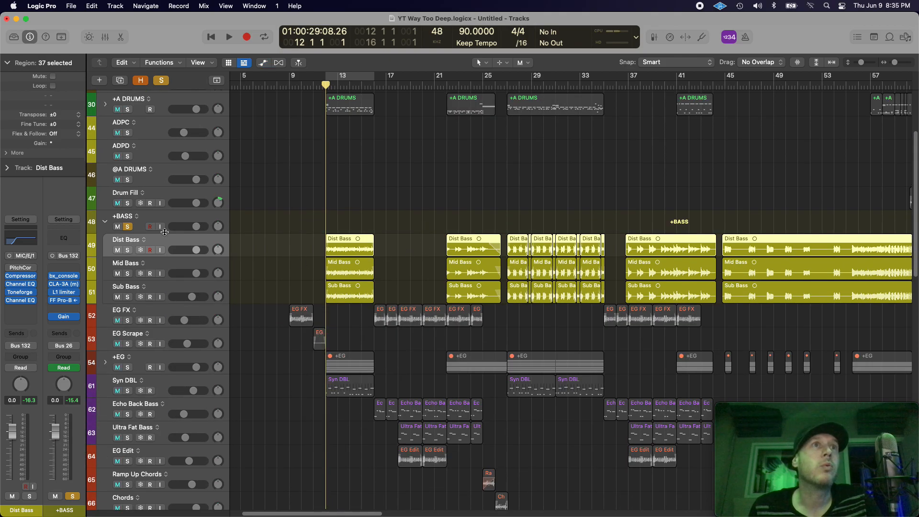
Inspect the first Dist Bass region at bar 12, clear the region selection and select the +BASS stack
{"action": "key", "text": "super+Right"}
{"action": "key", "text": "super+Right"}
{"action": "key", "text": "super+Right"}
{"action": "key", "text": "super+Right"}
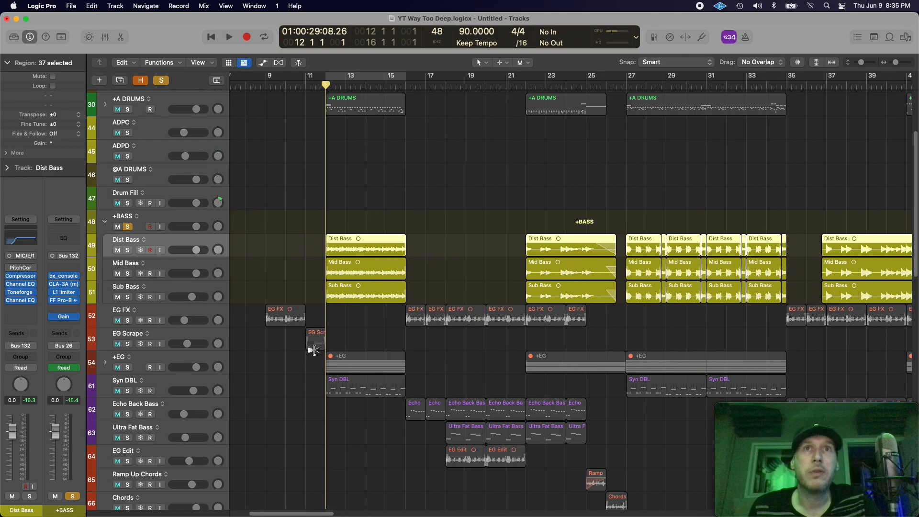
{"action": "key", "text": "super+Right"}
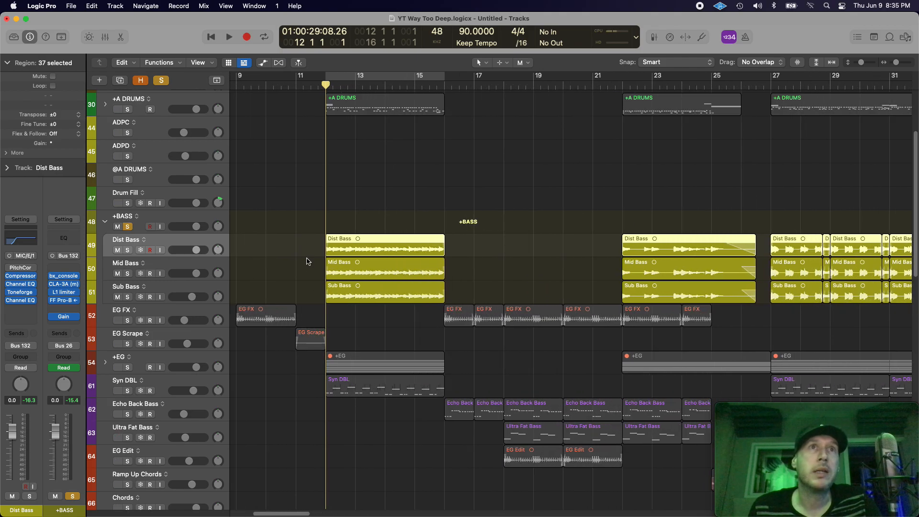
{"action": "left_click", "coordinate": [335, 244]}
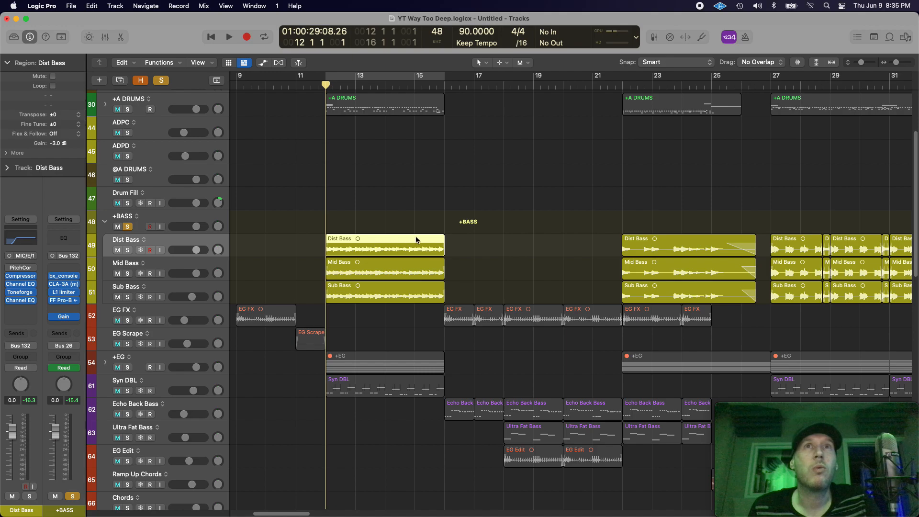
{"action": "left_click", "coordinate": [450, 243]}
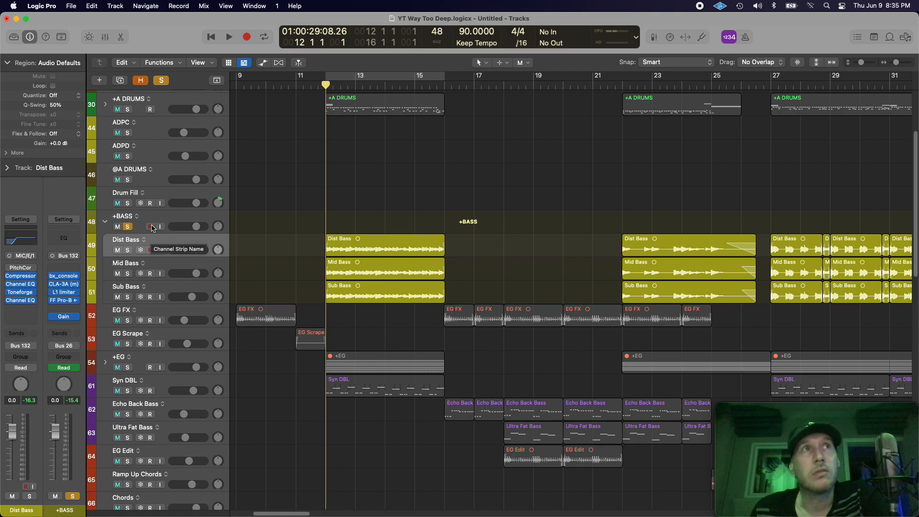
{"action": "left_click", "coordinate": [169, 222]}
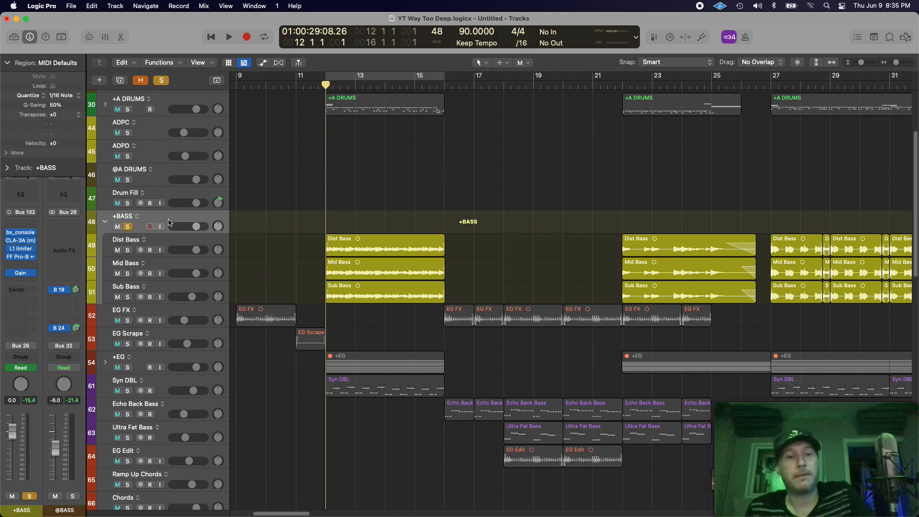
Bypass the plug-ins on the +BASS and Dist Bass channels, and solo Dist Bass instead of the +BASS stack
{"action": "key", "text": "x"}
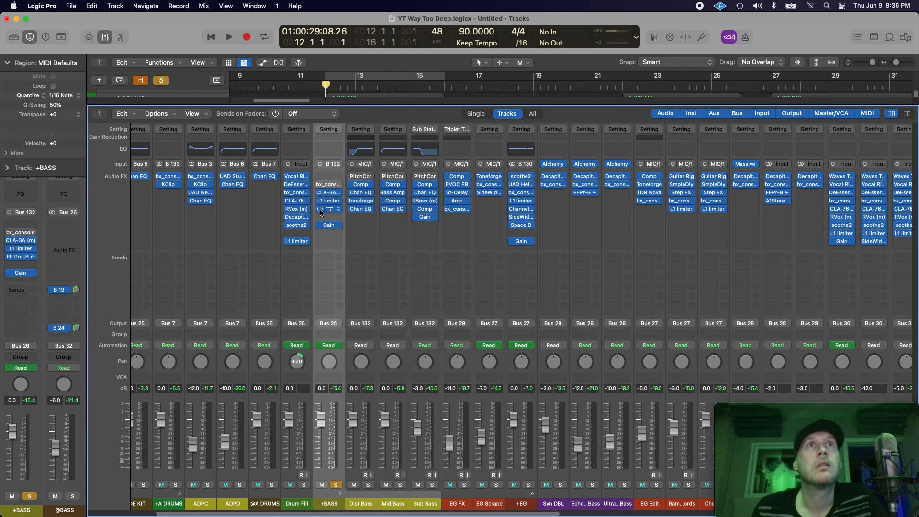
{"action": "left_click", "coordinate": [320, 193]}
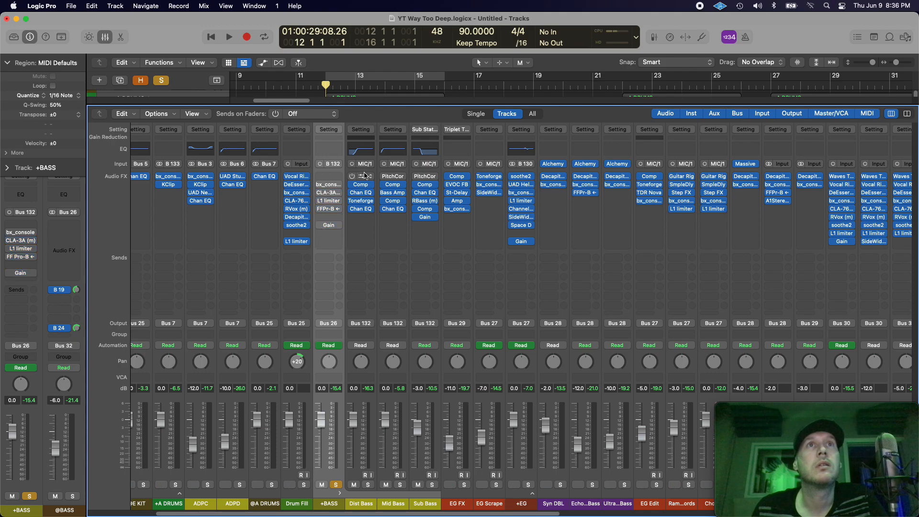
{"action": "left_click", "coordinate": [351, 185]}
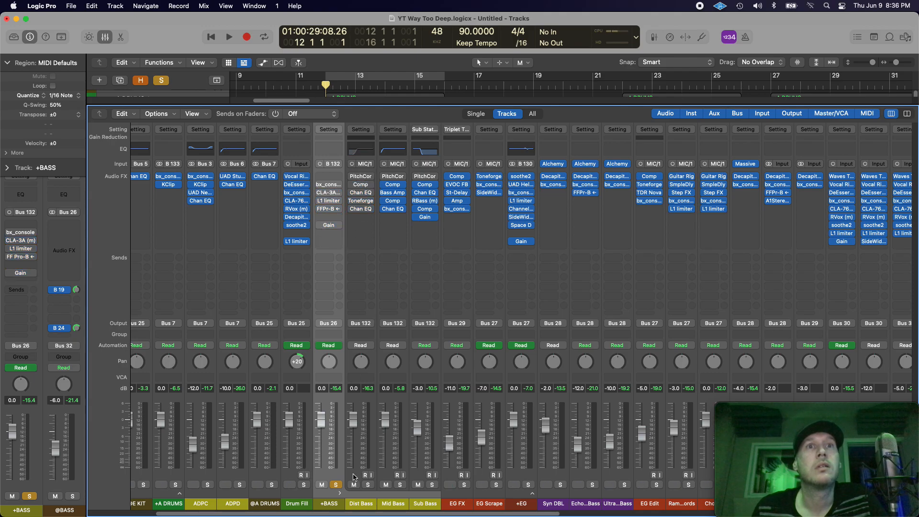
{"action": "left_click", "coordinate": [368, 485]}
{"action": "left_click", "coordinate": [336, 485]}
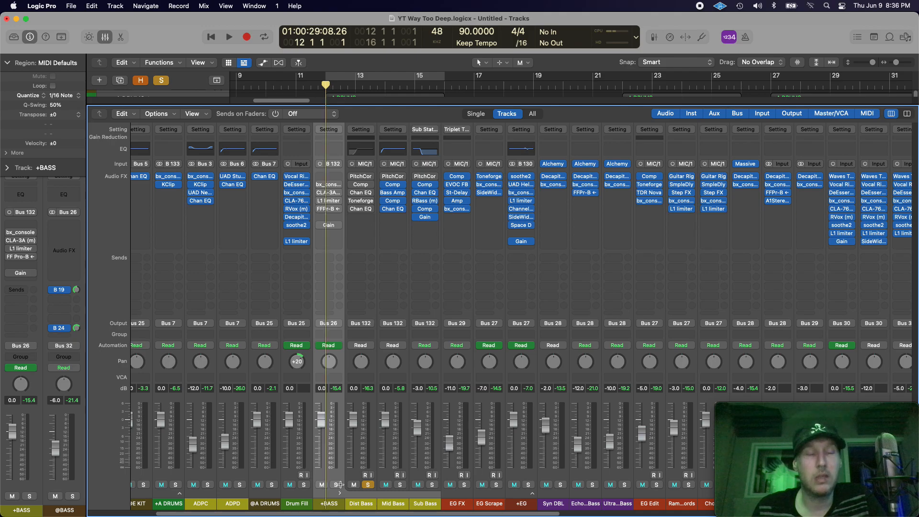
Set the cycle range to the +A DRUMS region that starts at bar 27
{"action": "key", "text": "x"}
{"action": "scroll", "coordinate": [646, 326], "scroll_direction": "right", "scroll_amount": 10}
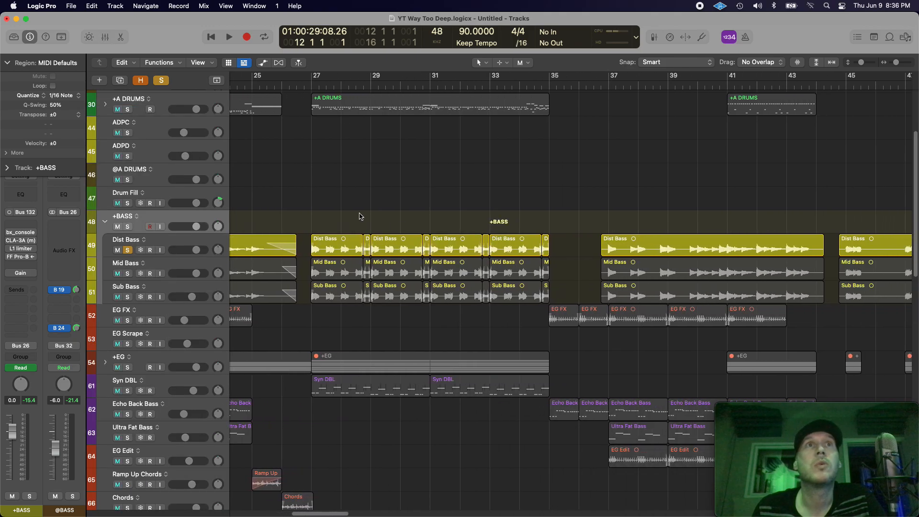
{"action": "left_click", "coordinate": [345, 99]}
{"action": "key", "text": "u"}
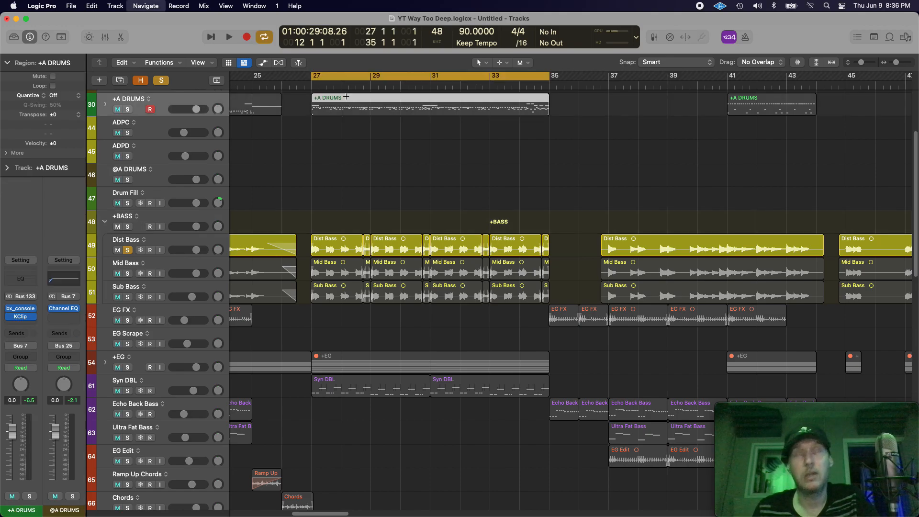
Play the cycled section to hear the soloed Dist Bass without processing, then stop playback
{"action": "key", "text": "x"}
{"action": "key", "text": "space"}
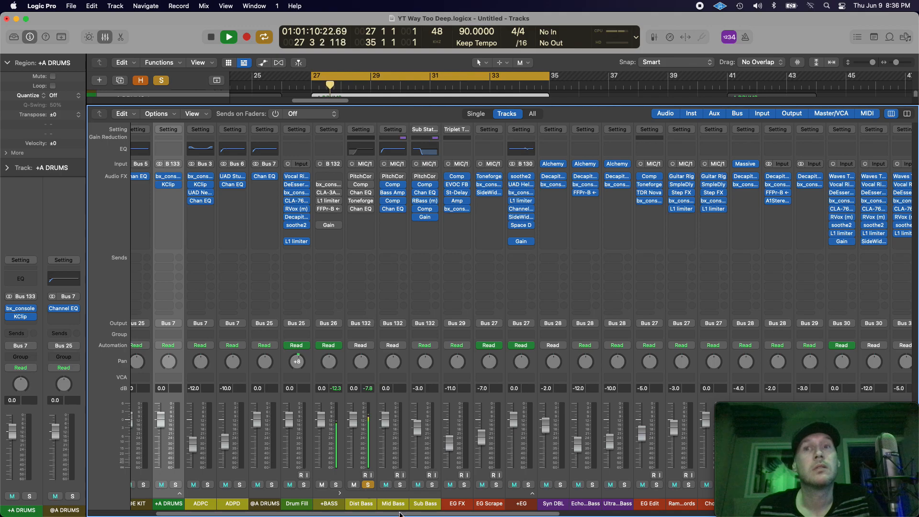
{"action": "key", "text": "super+Tab"}
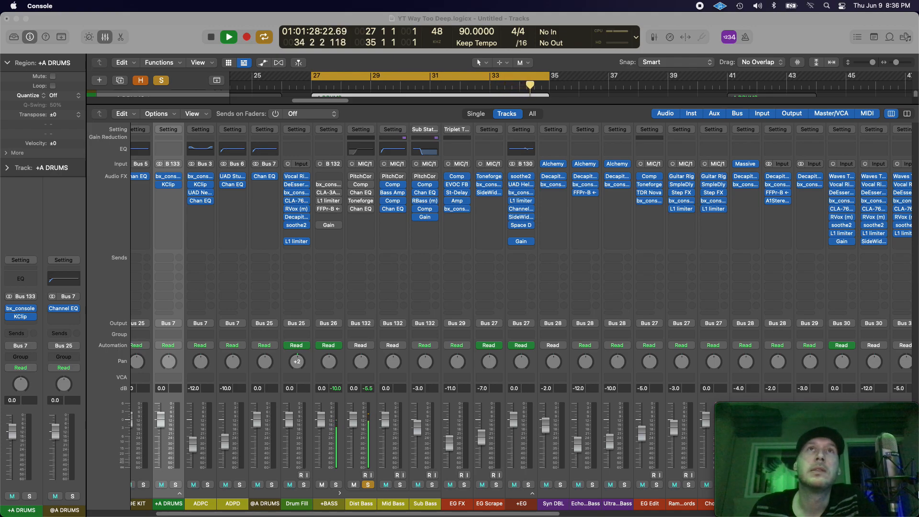
{"action": "left_click", "coordinate": [602, 119]}
{"action": "key", "text": "space"}
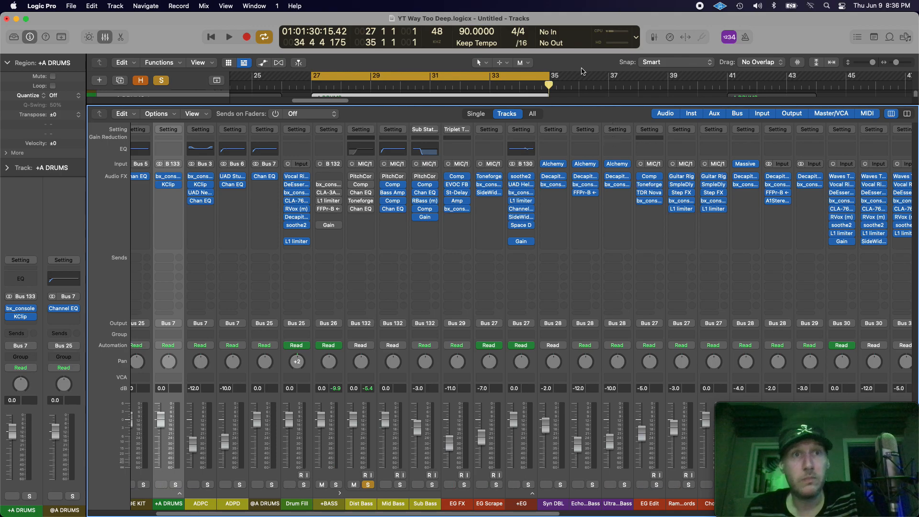
Select the Dist Bass, Mid Bass and Sub Bass channels together and view their regions in the arrangement before returning to the mixer
{"action": "left_click", "coordinate": [375, 503]}
{"action": "left_click", "coordinate": [415, 503], "text": "shift"}
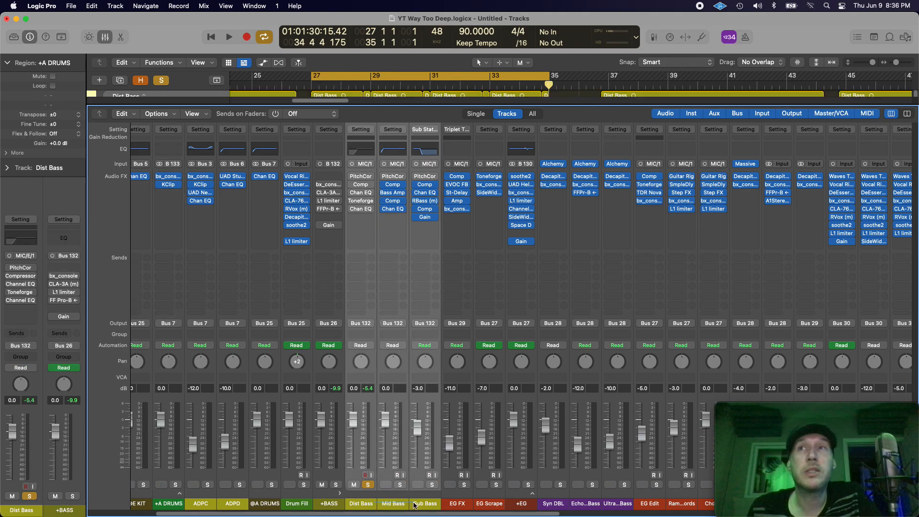
{"action": "key", "text": "x"}
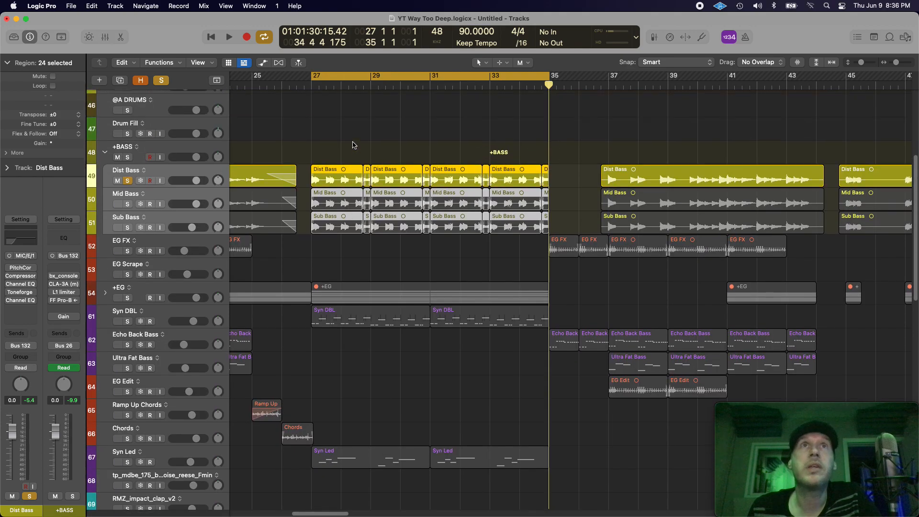
{"action": "key", "text": "x"}
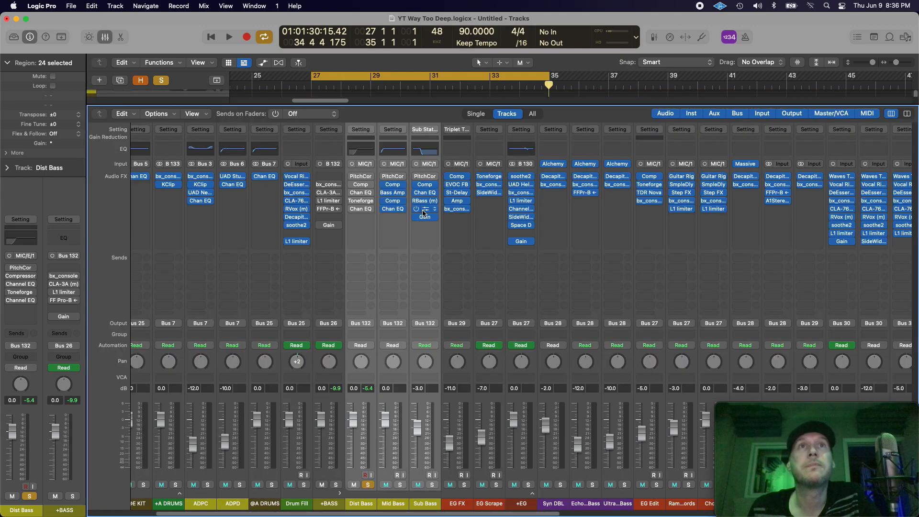
Re-enable the plug-ins on the Dist Bass and +BASS channels and turn off the Dist Bass solo
{"action": "left_click", "coordinate": [351, 184]}
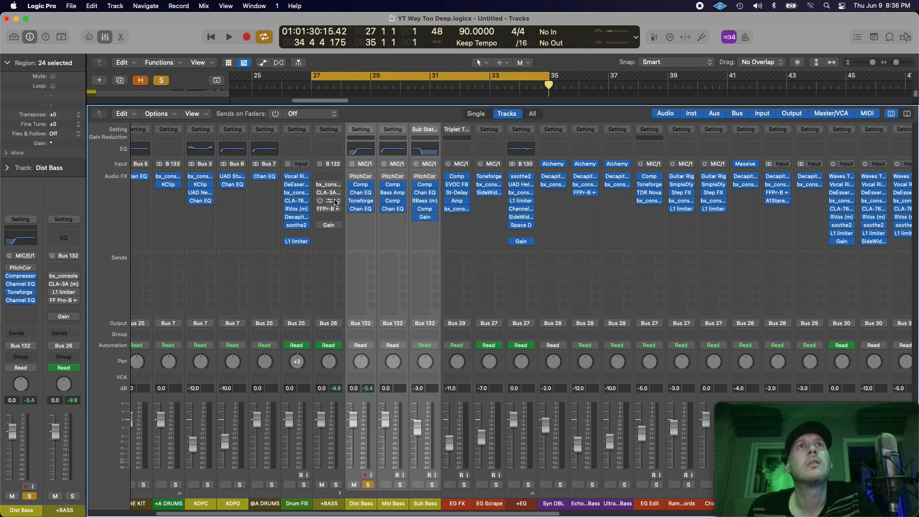
{"action": "left_click", "coordinate": [320, 184]}
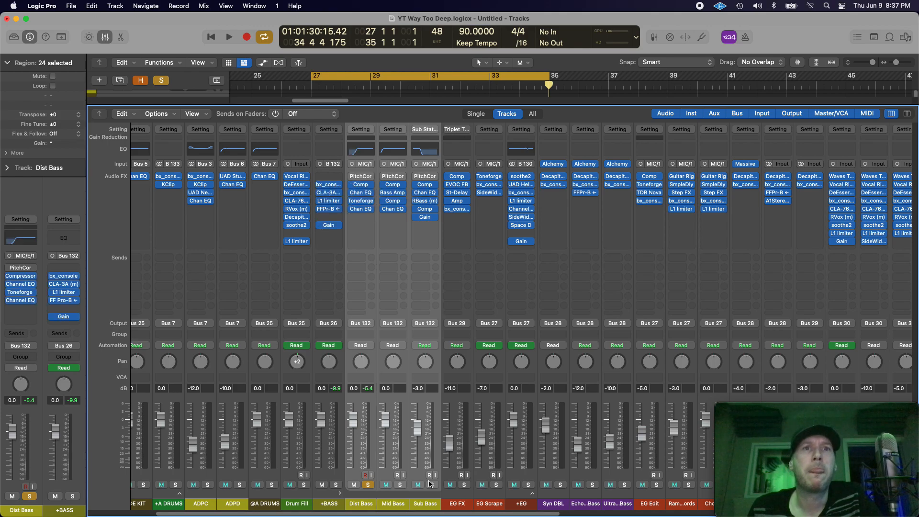
{"action": "left_click", "coordinate": [368, 485]}
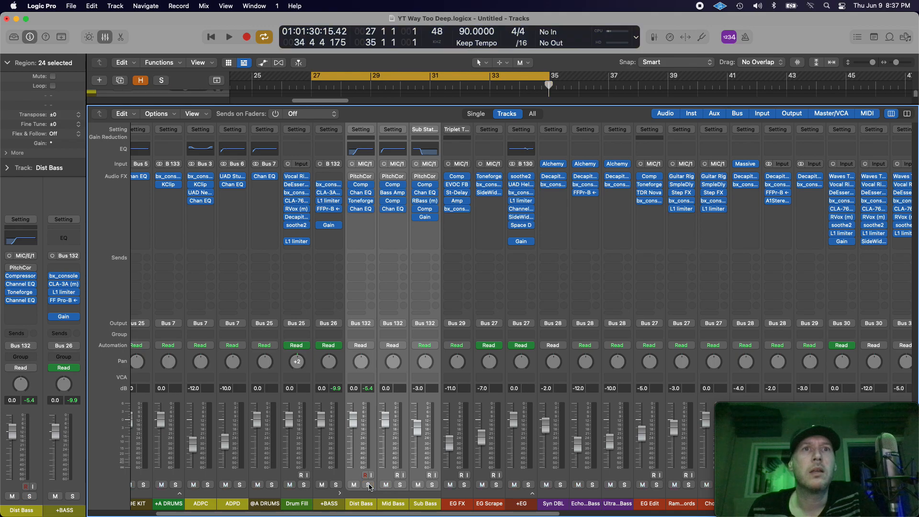
Select the Dist Bass channel, look at its Compressor settings and close the plug-in
{"action": "left_click", "coordinate": [394, 502]}
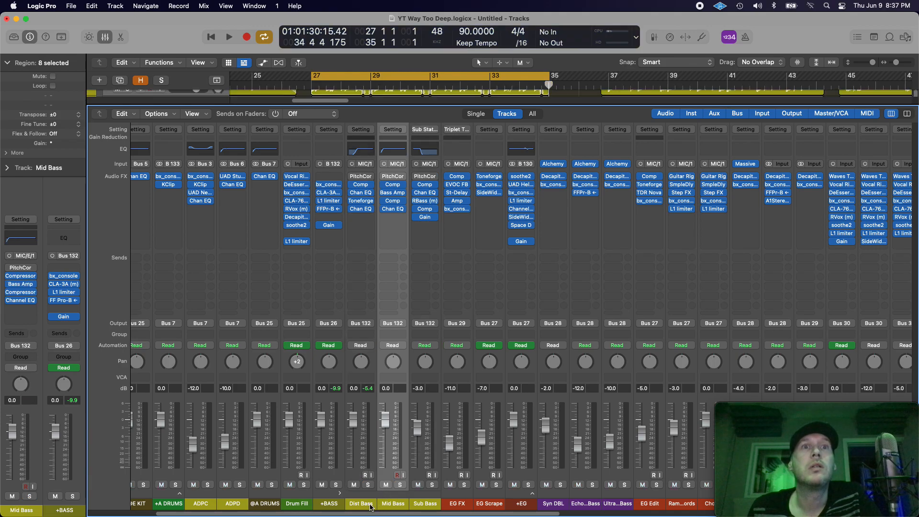
{"action": "left_click", "coordinate": [371, 507]}
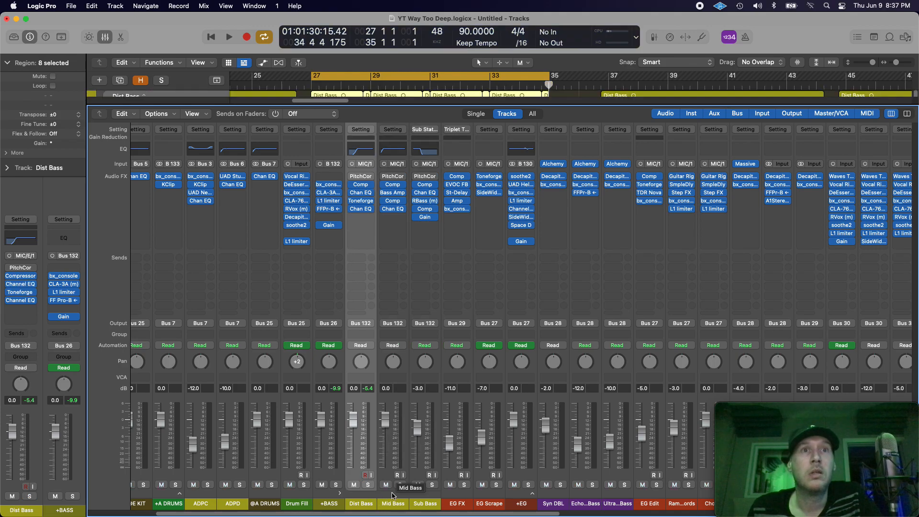
{"action": "left_click", "coordinate": [360, 187]}
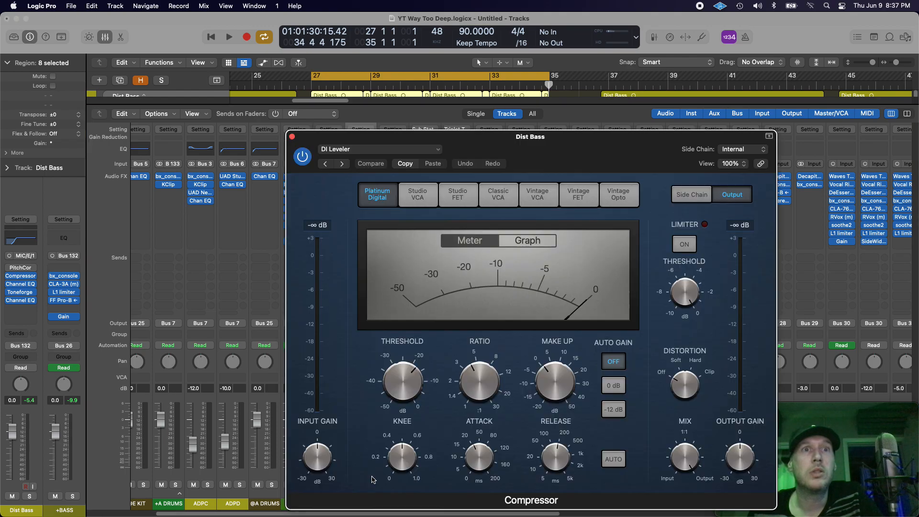
{"action": "left_click", "coordinate": [292, 136]}
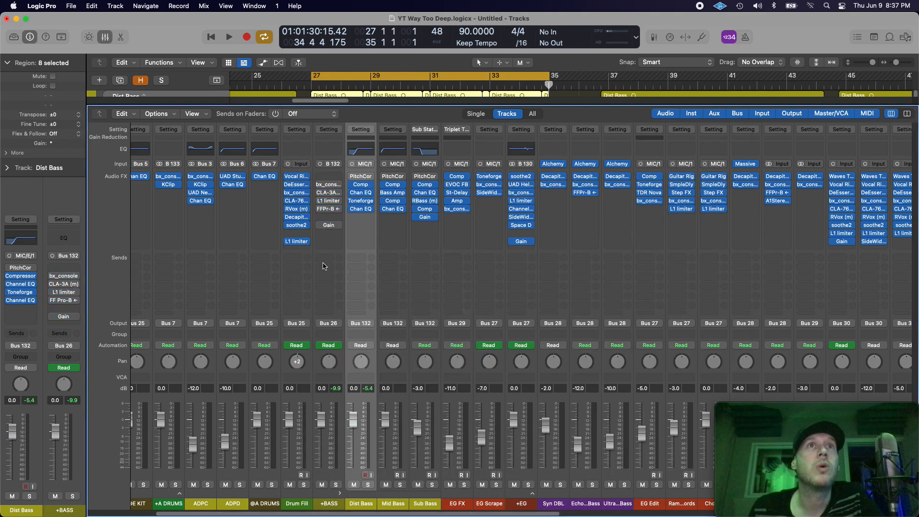
Bypass the +BASS plug-ins and every Dist Bass plug-in except the Compressor, and solo Dist Bass
{"action": "left_click", "coordinate": [352, 193]}
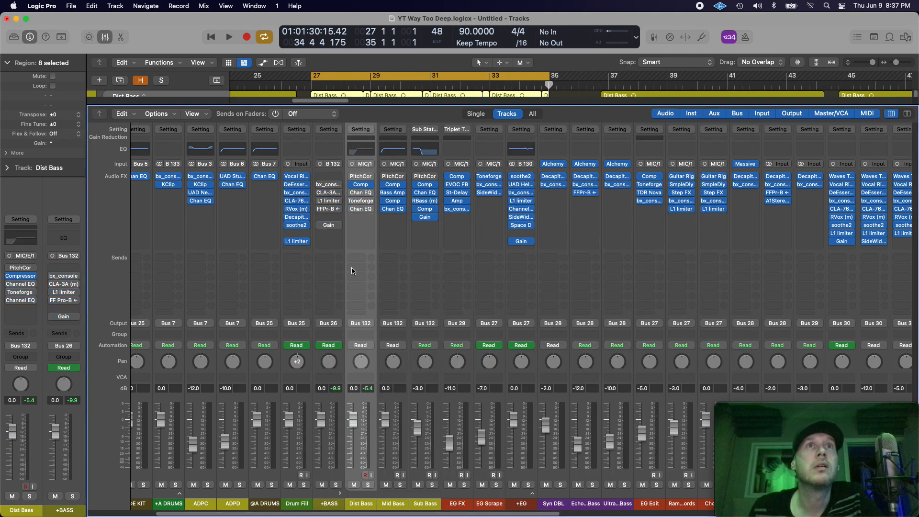
{"action": "left_click", "coordinate": [367, 485]}
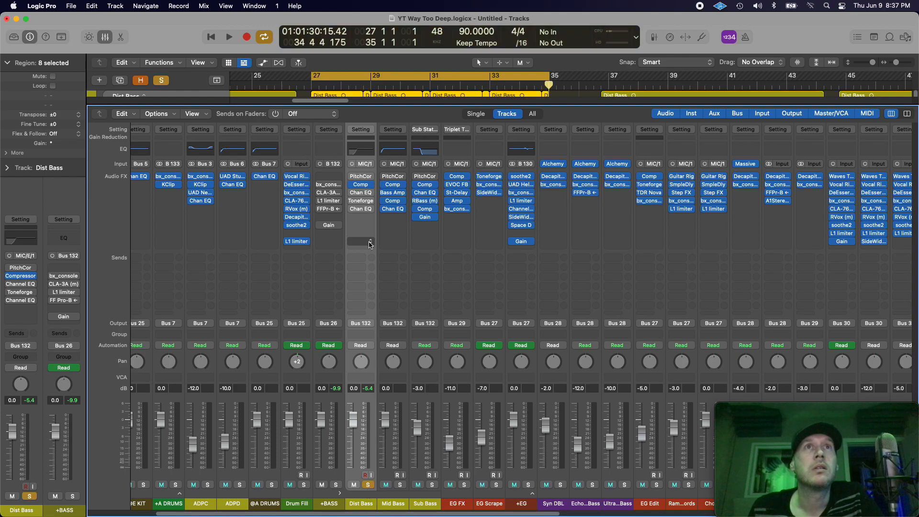
Open the Dist Bass Compressor, position its window clear of the bass channel strips, and briefly audition the compression
{"action": "left_click", "coordinate": [362, 184]}
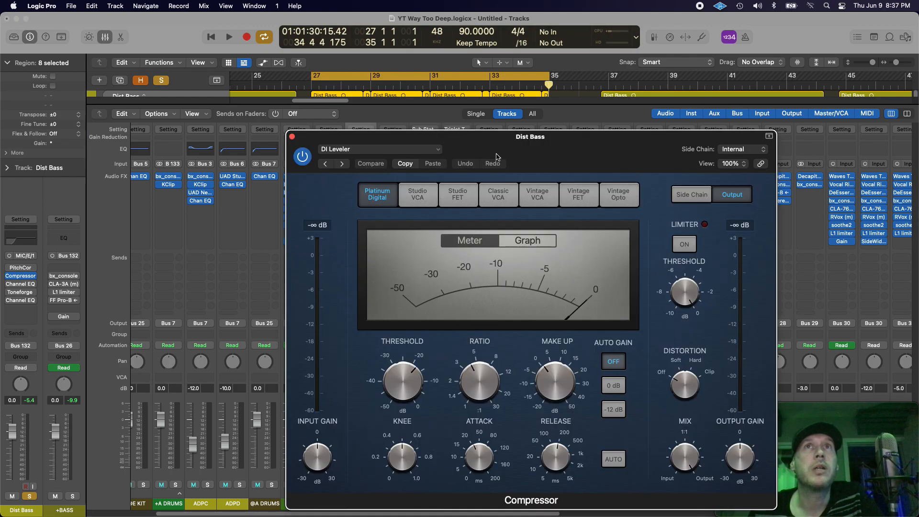
{"action": "left_click_drag", "start_coordinate": [496, 157], "coordinate": [461, 97]}
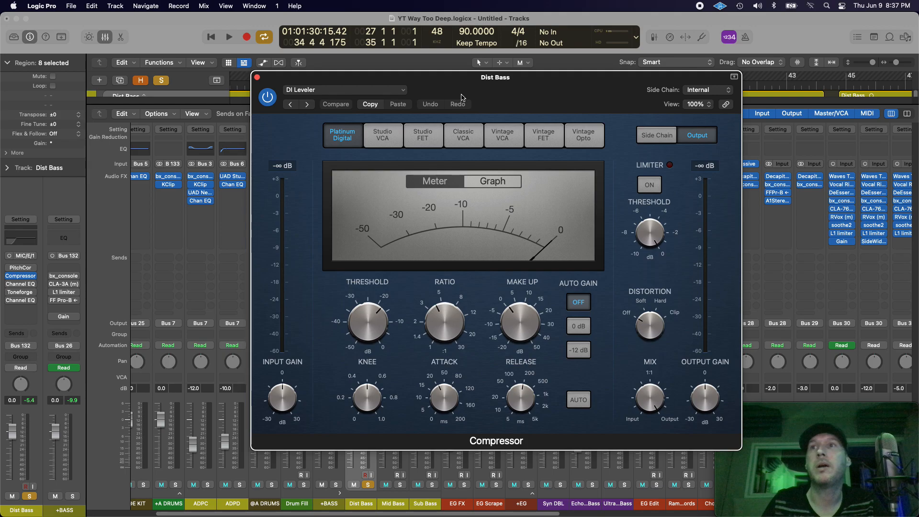
{"action": "left_click_drag", "start_coordinate": [464, 87], "coordinate": [434, 90]}
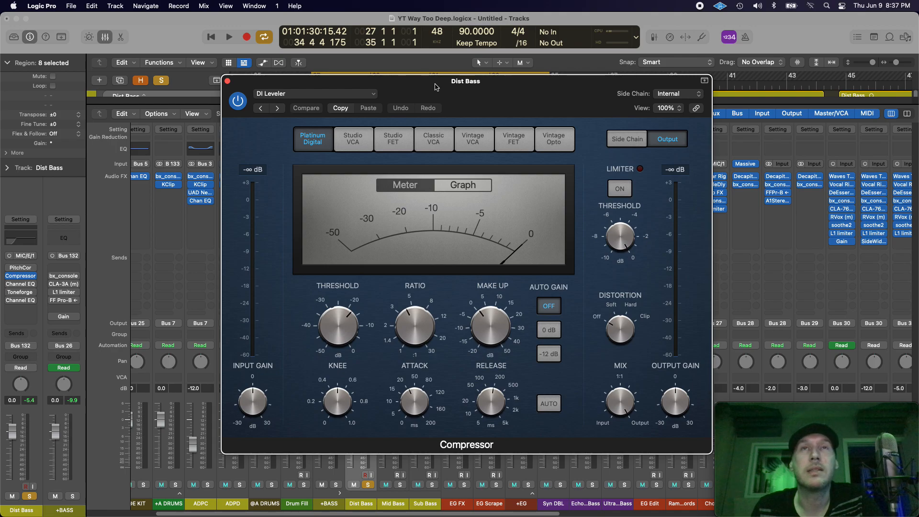
{"action": "left_click_drag", "start_coordinate": [437, 87], "coordinate": [644, 63]}
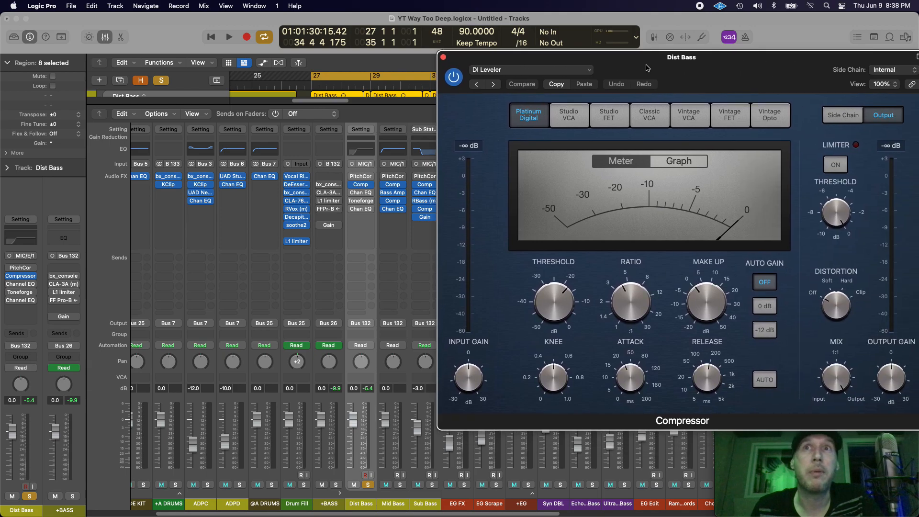
{"action": "key", "text": "space"}
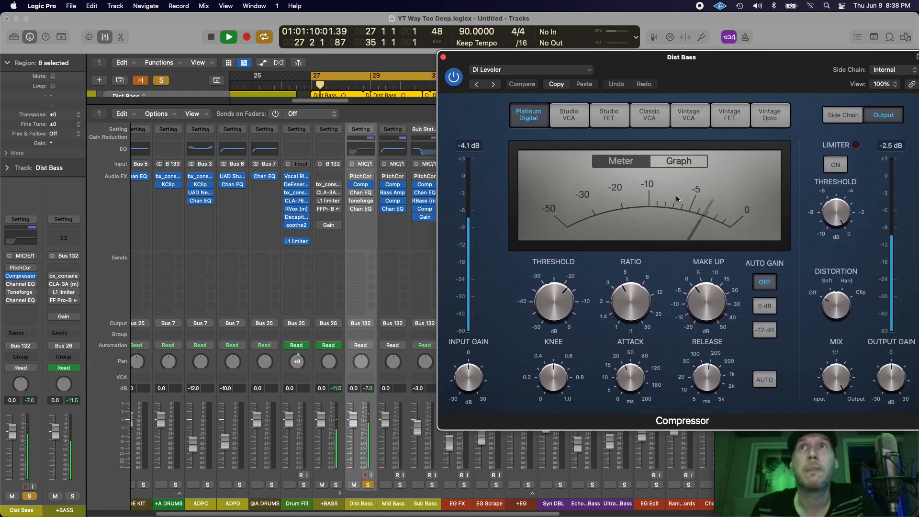
{"action": "key", "text": "space"}
Examine the Compressor's side chain detection and filter settings, then return to its output settings
{"action": "left_click", "coordinate": [834, 117]}
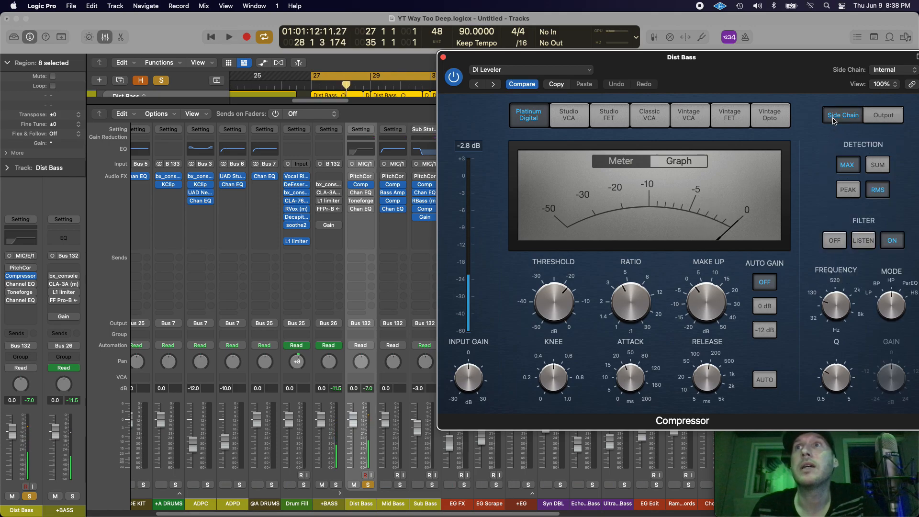
{"action": "left_click_drag", "start_coordinate": [820, 75], "coordinate": [757, 69]}
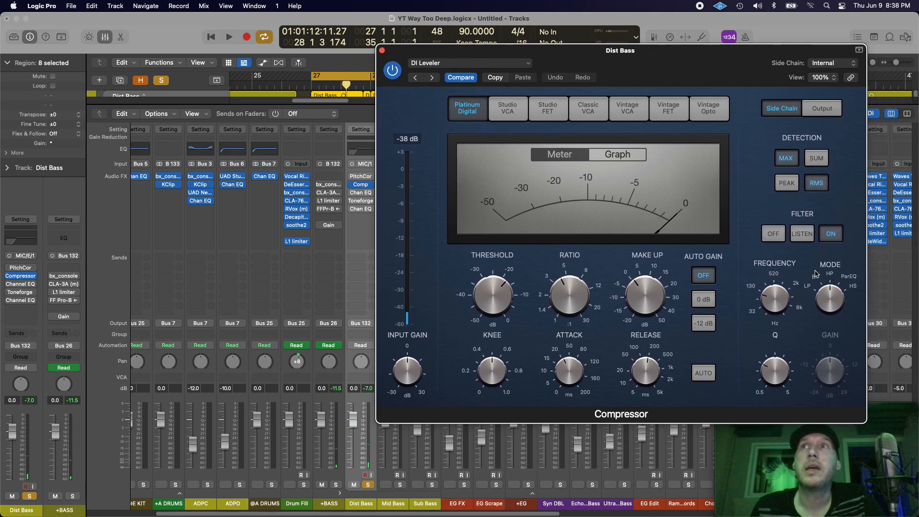
{"action": "left_click", "coordinate": [767, 303]}
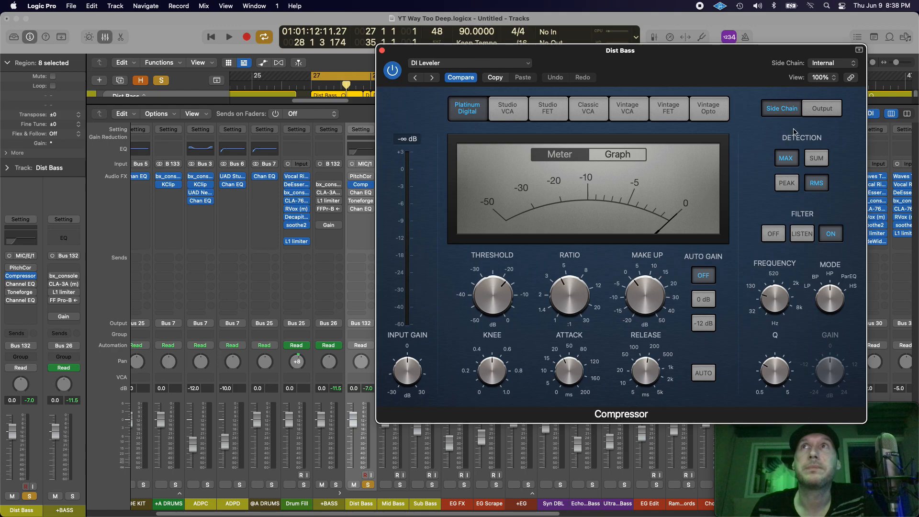
{"action": "left_click", "coordinate": [816, 107]}
{"action": "left_click_drag", "start_coordinate": [725, 66], "coordinate": [792, 78]}
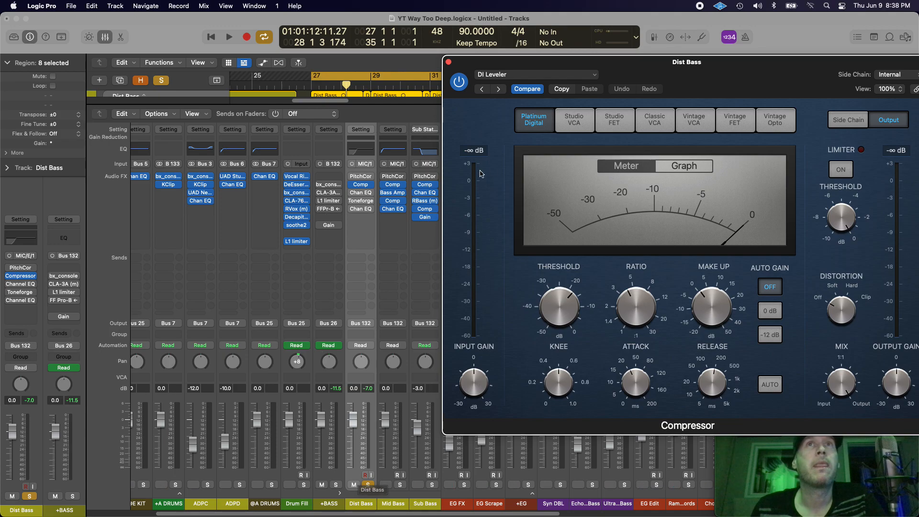
Audition Dist Bass through its Compressor while checking the attack and release settings, and close the plug-in
{"action": "key", "text": "space"}
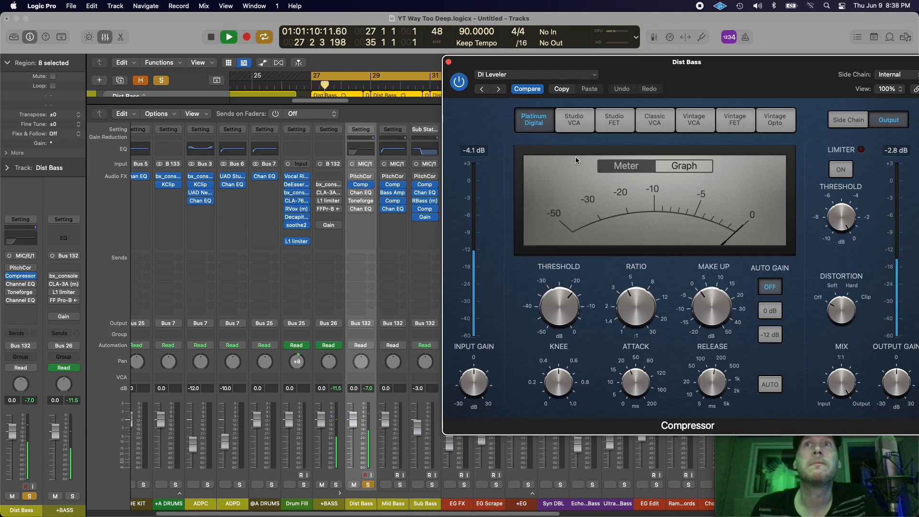
{"action": "mouse_move", "coordinate": [633, 376]}
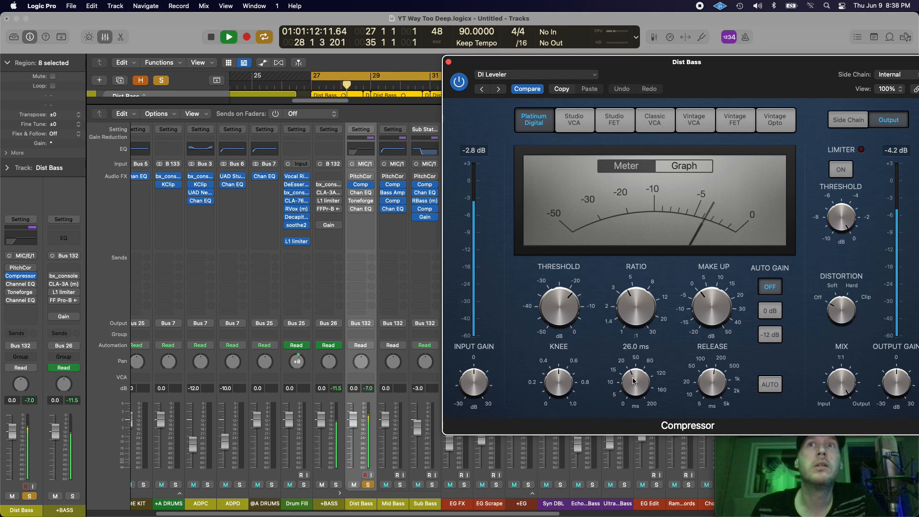
{"action": "key", "text": "space"}
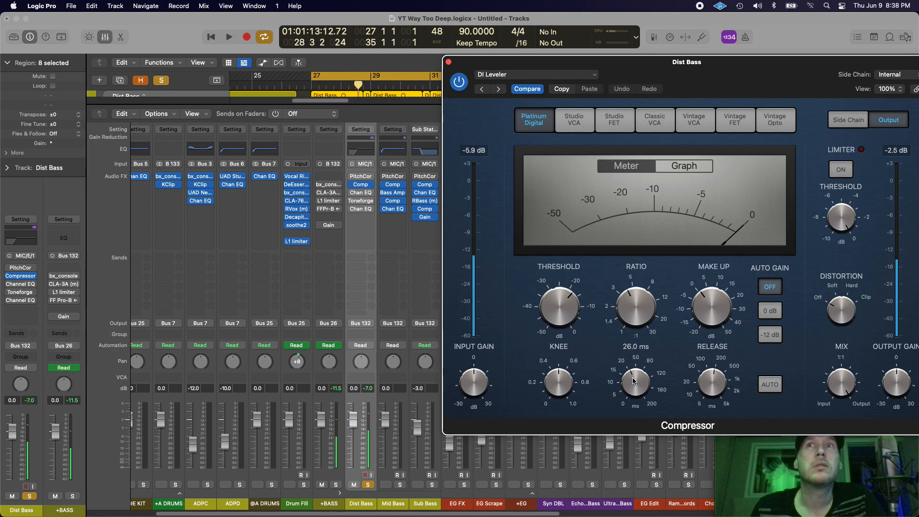
{"action": "mouse_move", "coordinate": [702, 382]}
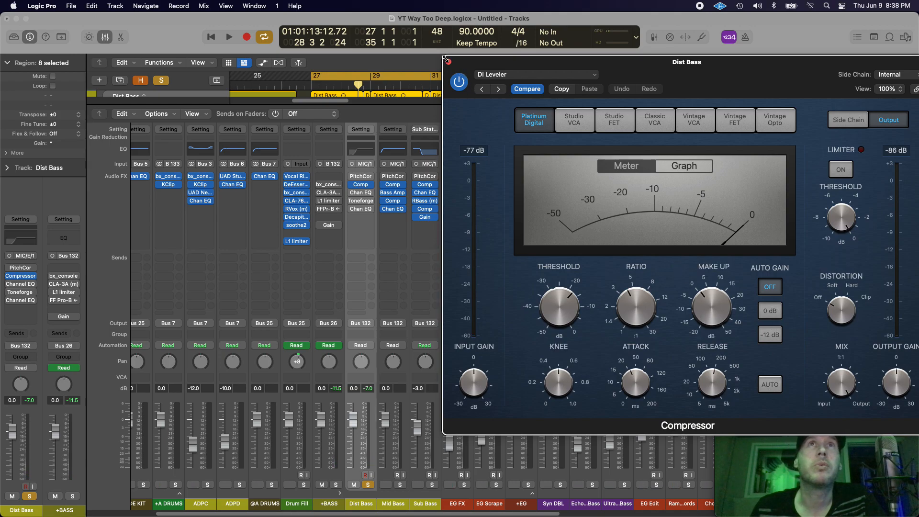
{"action": "key", "text": "space"}
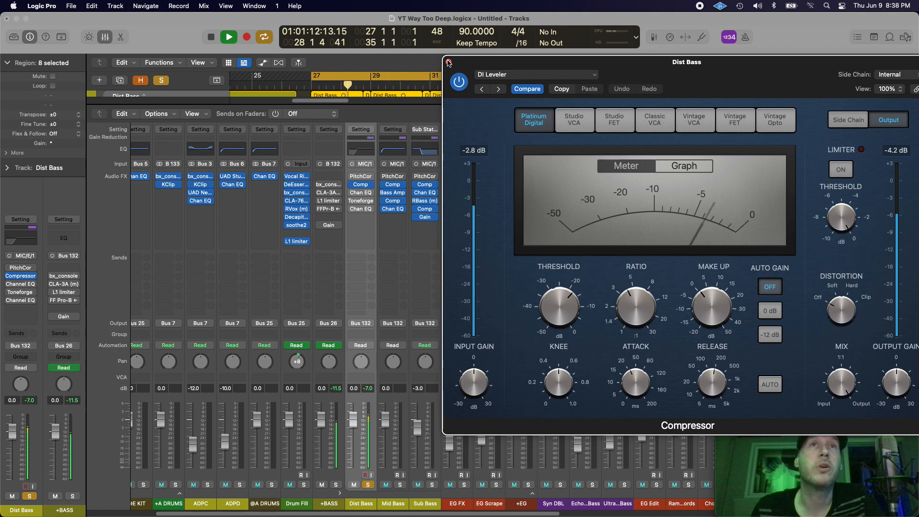
{"action": "left_click", "coordinate": [448, 62]}
{"action": "key", "text": "space"}
Solo Mid Bass and Sub Bass along with Dist Bass, view the Mid Bass Compressor, and briefly audition the three layers together
{"action": "left_click", "coordinate": [400, 485]}
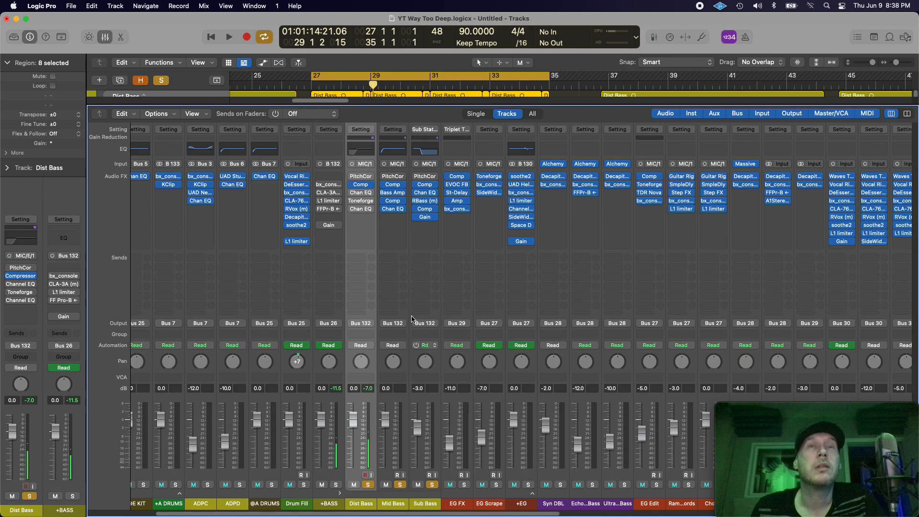
{"action": "left_click", "coordinate": [393, 185]}
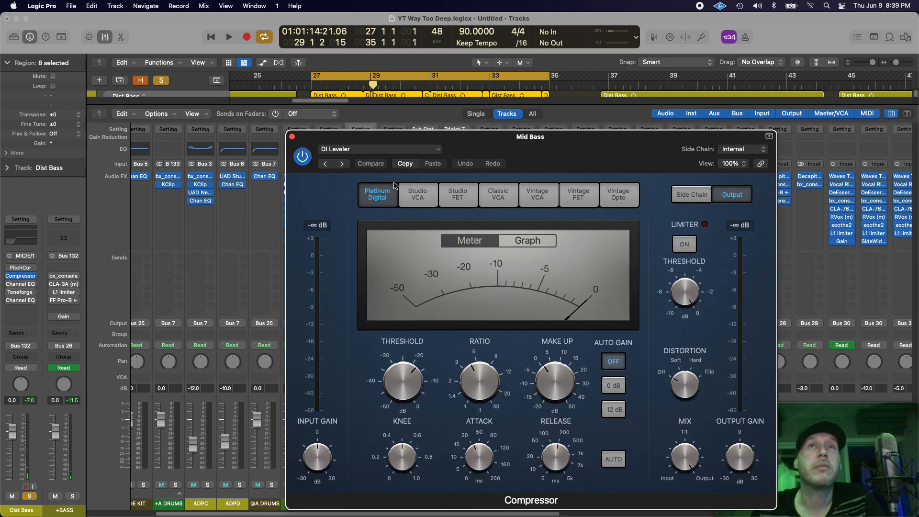
{"action": "key", "text": "space"}
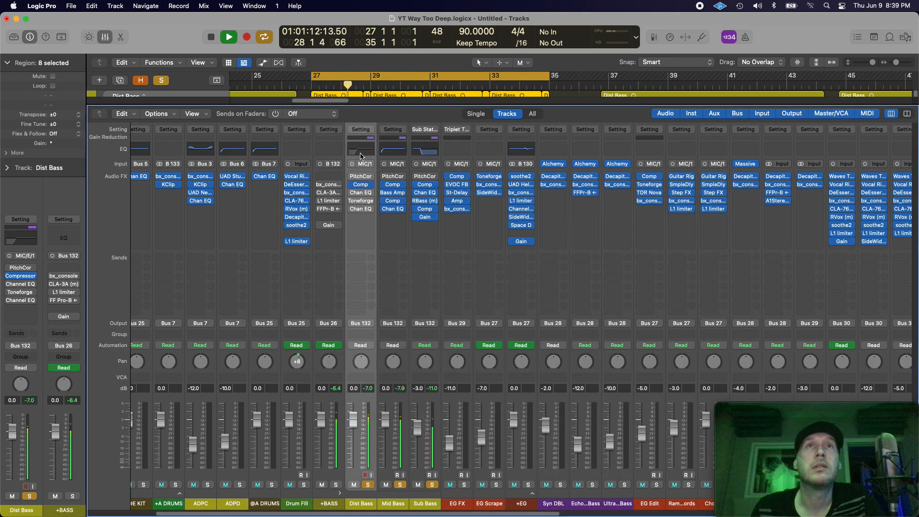
{"action": "left_click", "coordinate": [291, 137]}
{"action": "key", "text": "space"}
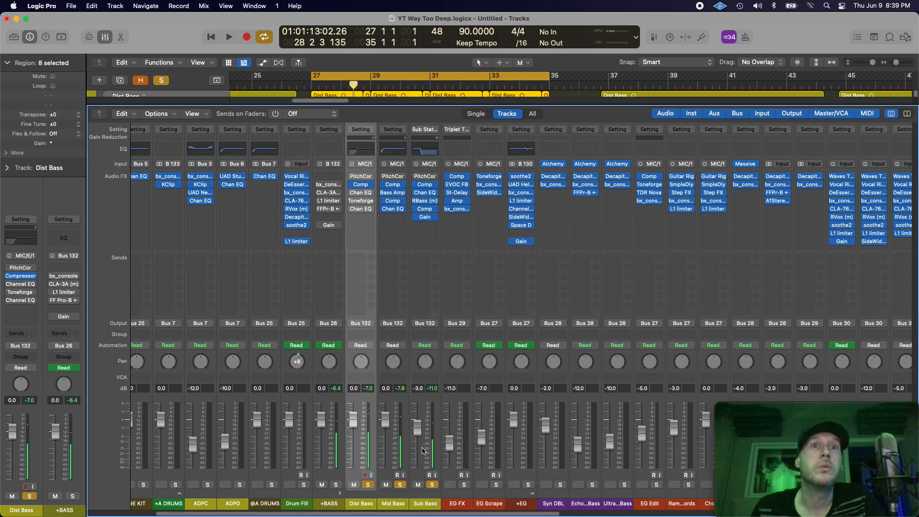
Leave only Sub Bass soloed and examine the side chain filter settings and frequency in its first Compressor
{"action": "left_click", "coordinate": [433, 508]}
{"action": "left_click", "coordinate": [368, 485]}
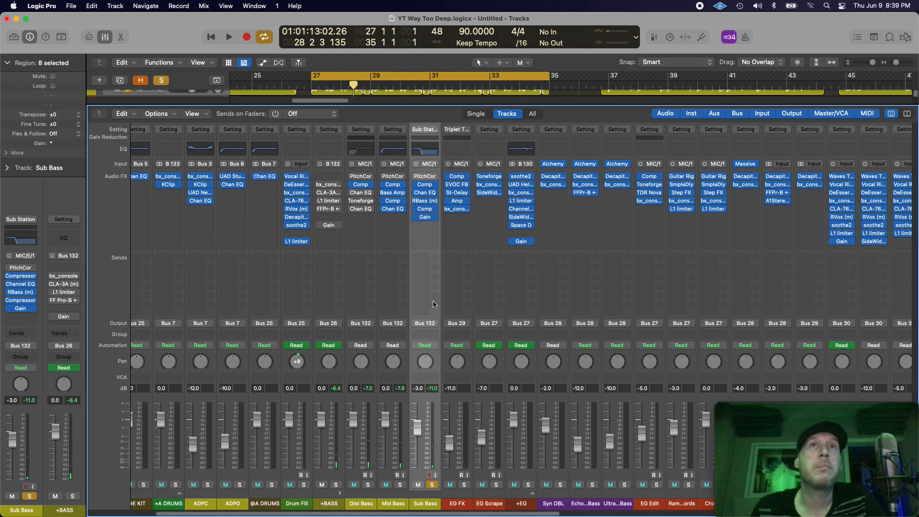
{"action": "left_click", "coordinate": [424, 184]}
{"action": "left_click", "coordinate": [686, 193]}
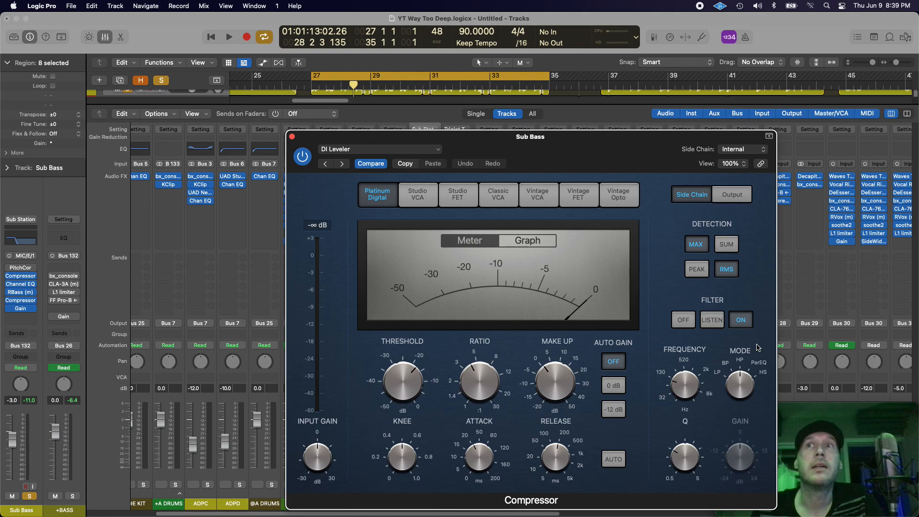
{"action": "left_click_drag", "start_coordinate": [690, 390], "coordinate": [678, 388]}
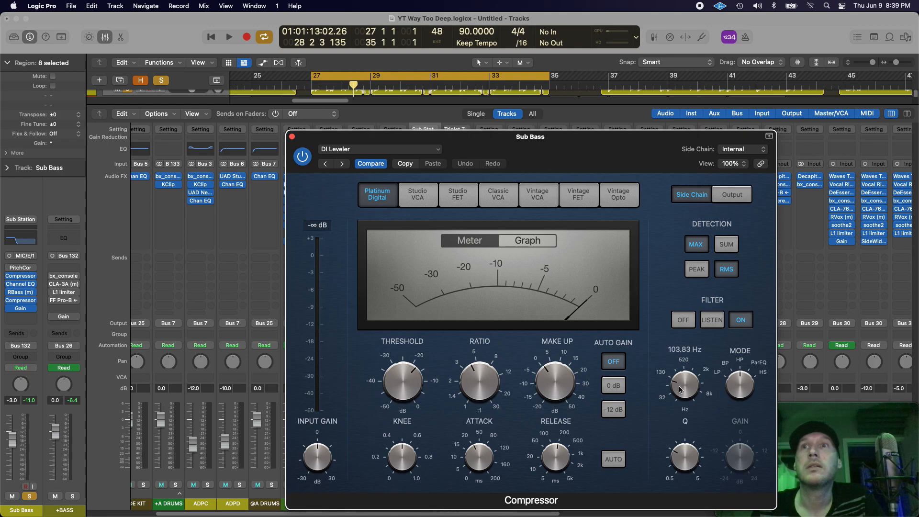
{"action": "left_click", "coordinate": [291, 137]}
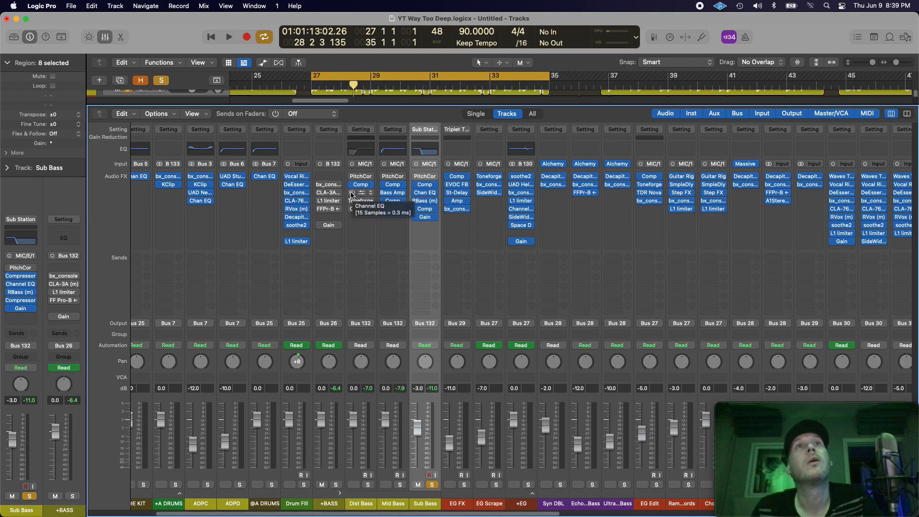
Examine the Sub Bass Channel EQ curve and its RBass settings, closing each plug-in after viewing
{"action": "left_click", "coordinate": [427, 192]}
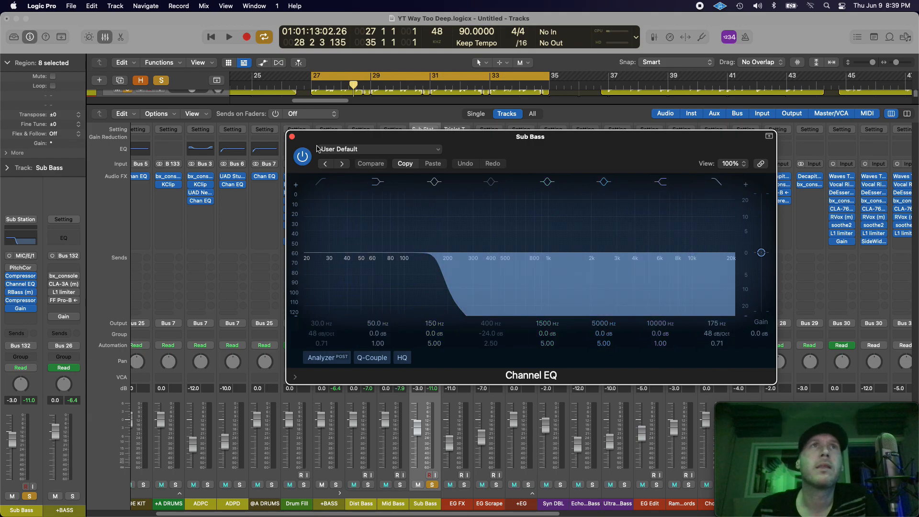
{"action": "left_click", "coordinate": [292, 138]}
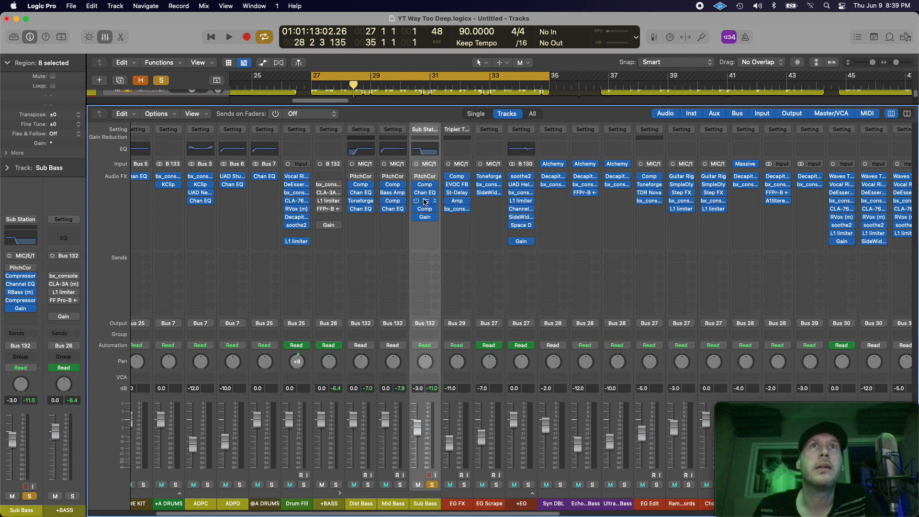
{"action": "left_click", "coordinate": [425, 201]}
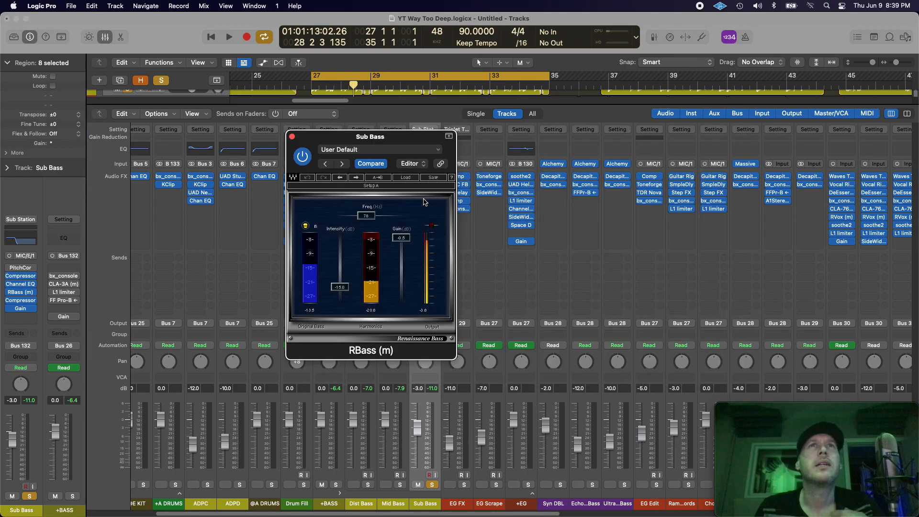
{"action": "left_click", "coordinate": [292, 137]}
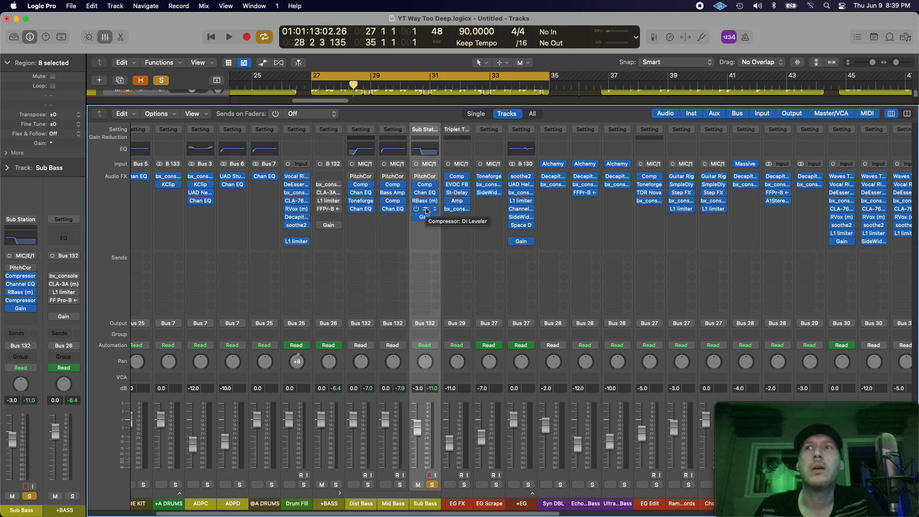
Open the second Sub Bass Compressor, move its window clear of the gain reduction meters, audition the compression and close it
{"action": "left_click", "coordinate": [427, 211]}
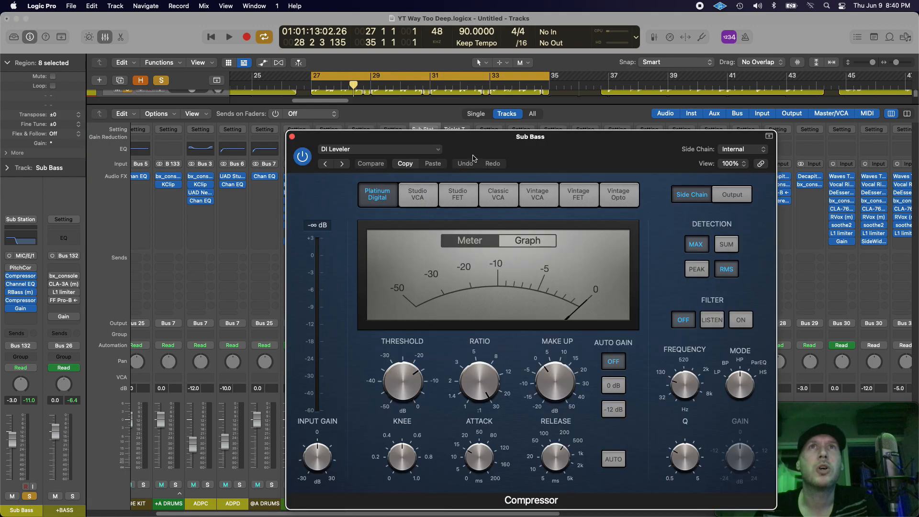
{"action": "left_click_drag", "start_coordinate": [471, 151], "coordinate": [430, 119]}
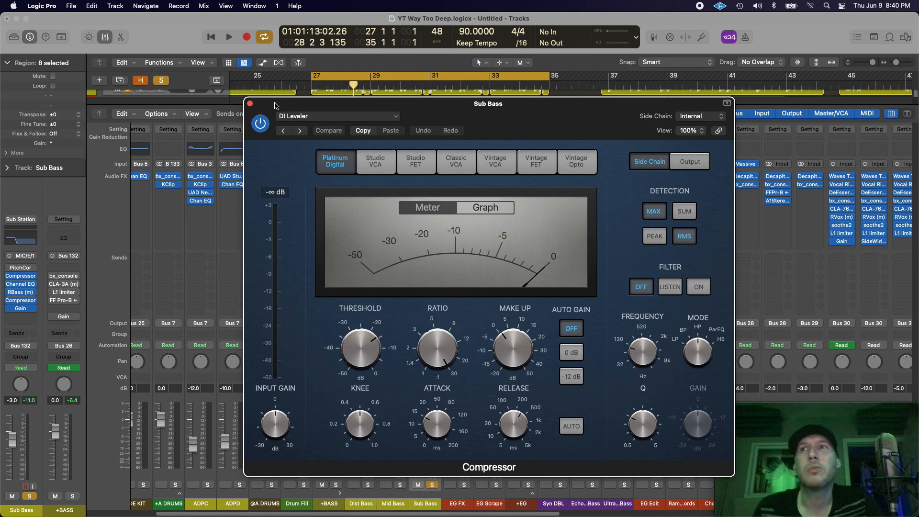
{"action": "left_click_drag", "start_coordinate": [276, 106], "coordinate": [243, 106]}
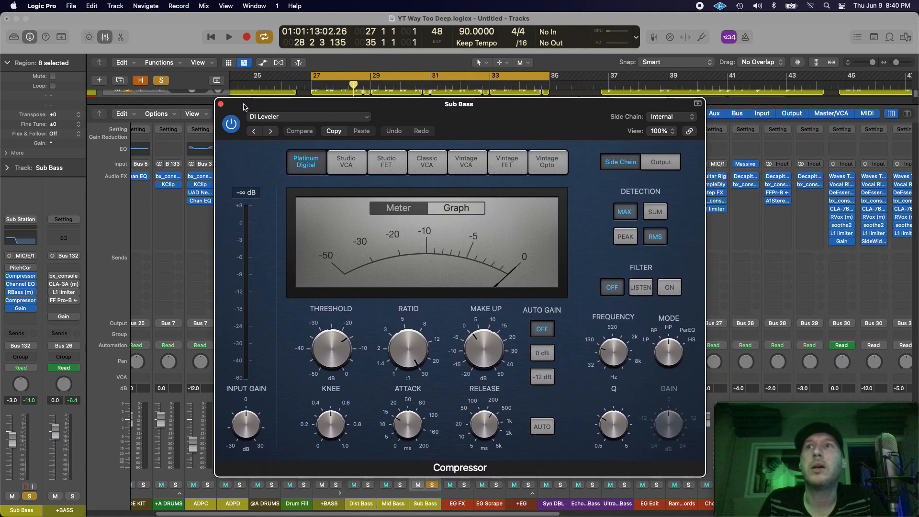
{"action": "key", "text": "space"}
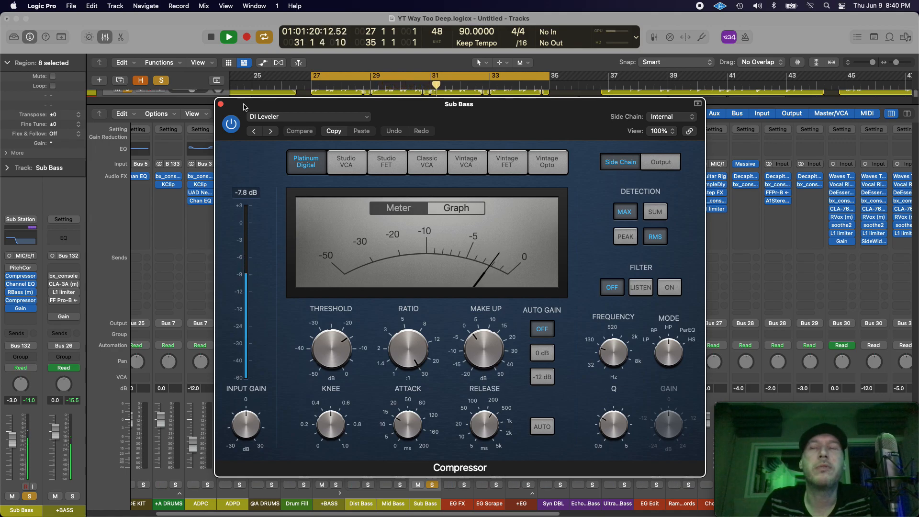
{"action": "left_click_drag", "start_coordinate": [405, 106], "coordinate": [599, 84]}
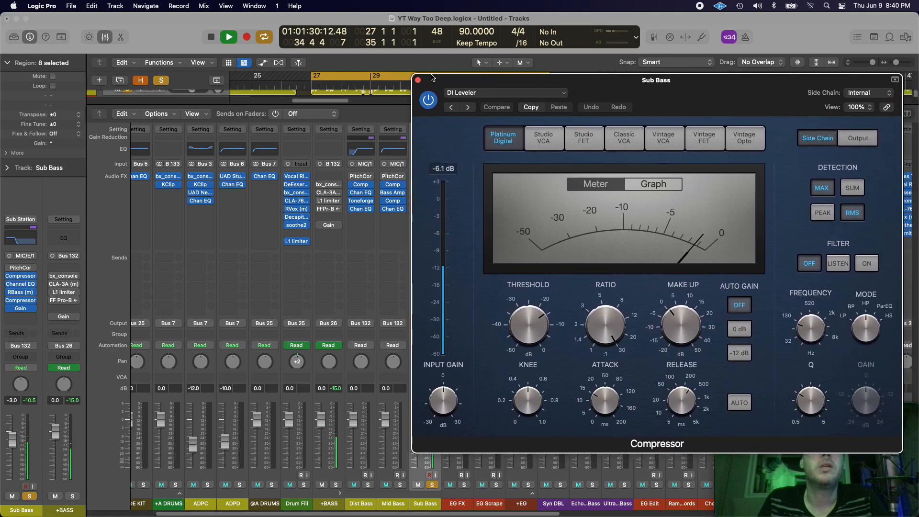
{"action": "left_click", "coordinate": [417, 80]}
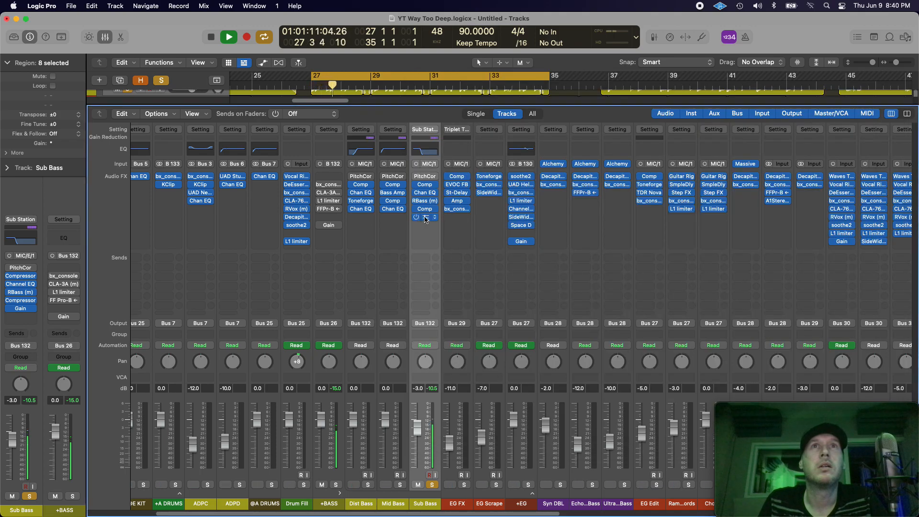
Open the Sub Bass Gain plug-in with playback stopped, look at Phase Invert, and compare the Dist Bass and Mid Bass channels with Sub Bass
{"action": "left_click", "coordinate": [425, 218]}
{"action": "key", "text": "space"}
{"action": "left_click_drag", "start_coordinate": [309, 144], "coordinate": [541, 200]}
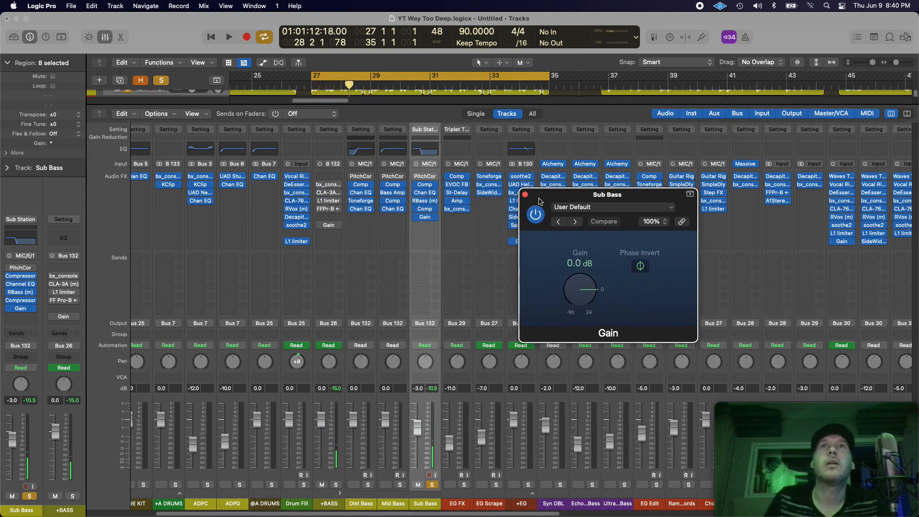
{"action": "left_click", "coordinate": [639, 266]}
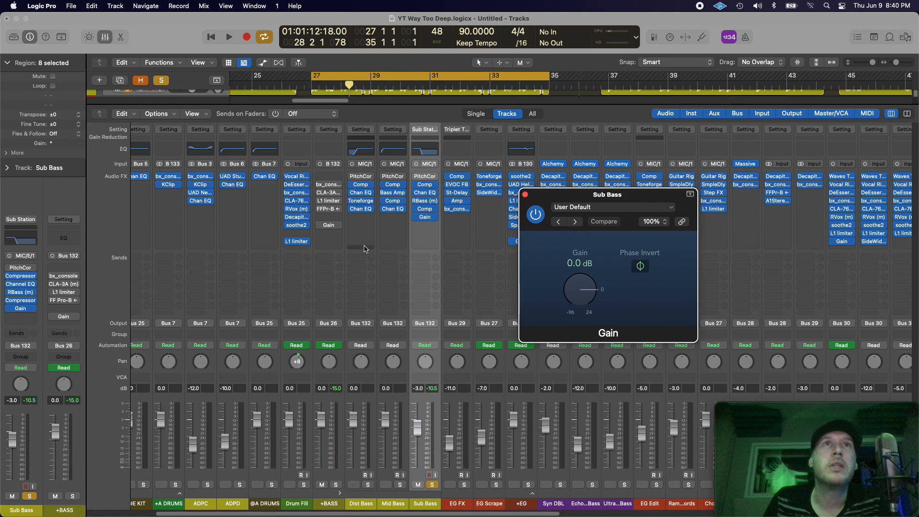
{"action": "left_click", "coordinate": [362, 504]}
{"action": "left_click", "coordinate": [393, 503], "text": "shift"}
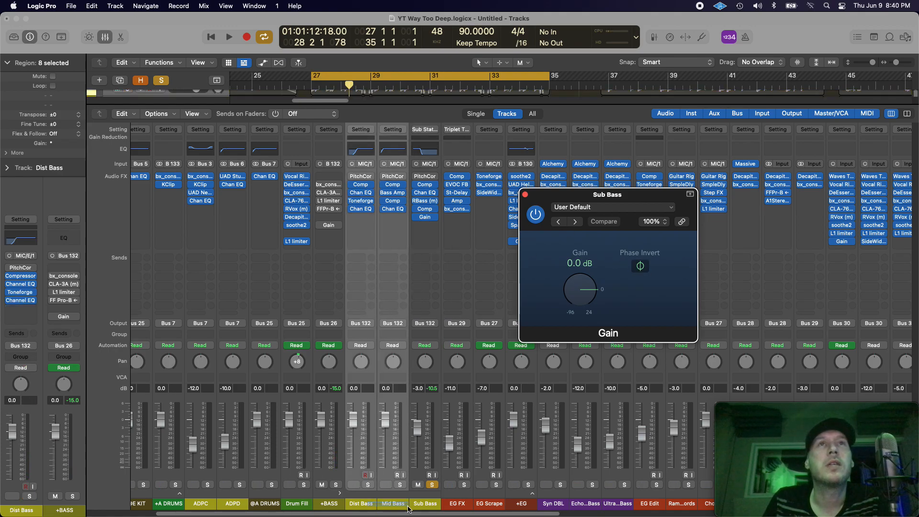
{"action": "left_click", "coordinate": [420, 504]}
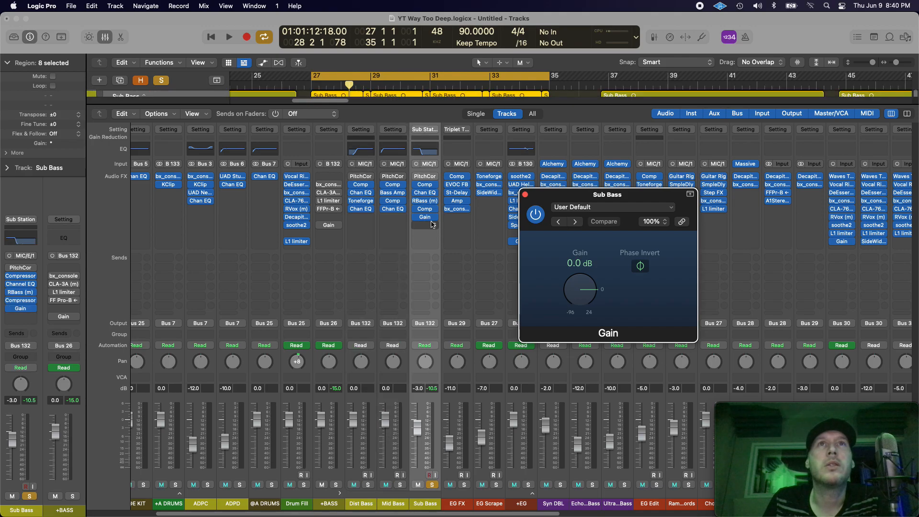
Re-examine Phase Invert in the Sub Bass Gain plug-in, close it and briefly audition the soloed Sub Bass
{"action": "left_click_drag", "start_coordinate": [537, 199], "coordinate": [489, 171]}
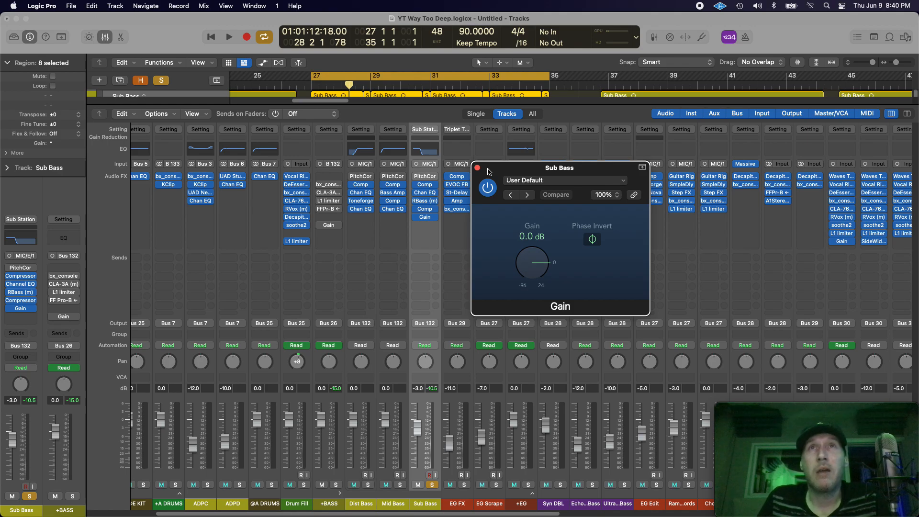
{"action": "left_click", "coordinate": [590, 240]}
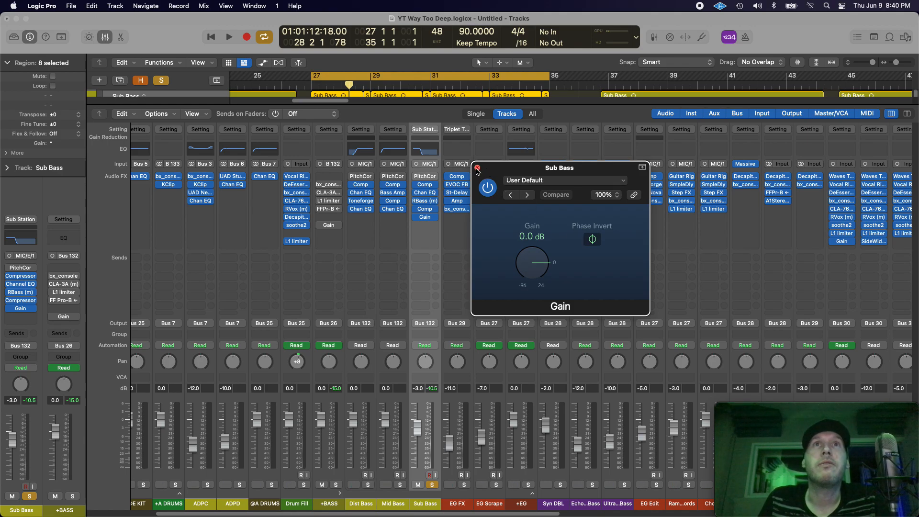
{"action": "left_click", "coordinate": [477, 168]}
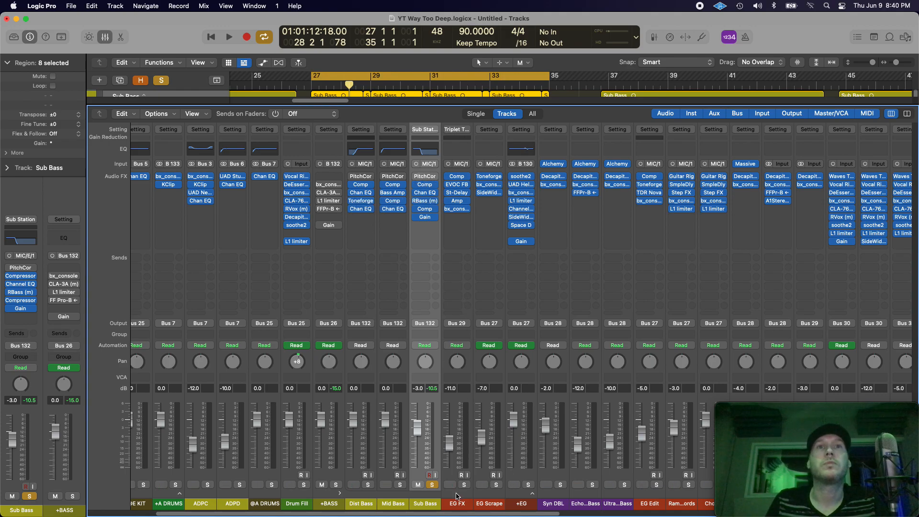
{"action": "key", "text": "space"}
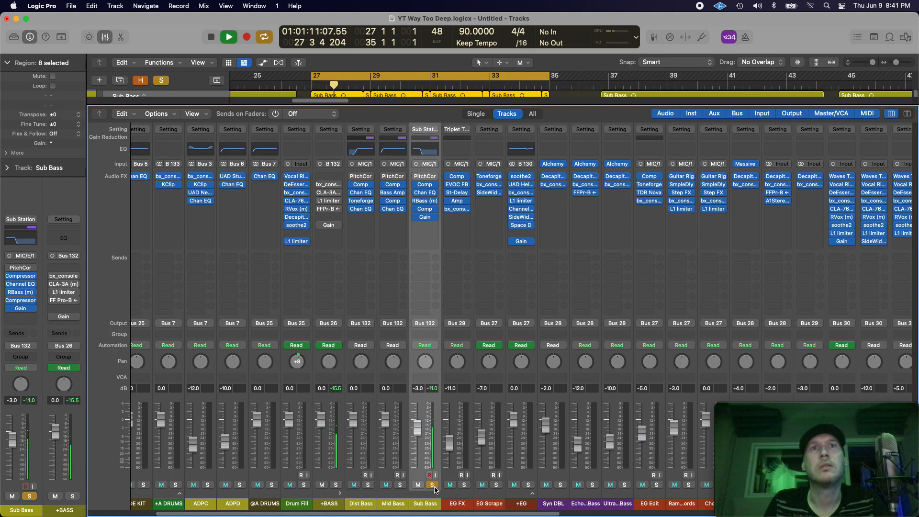
{"action": "key", "text": "space"}
Solo Mid Bass in place of Sub Bass, then open its Bass Amp Designer and move the window clear of the plug-in slots
{"action": "left_click", "coordinate": [433, 485]}
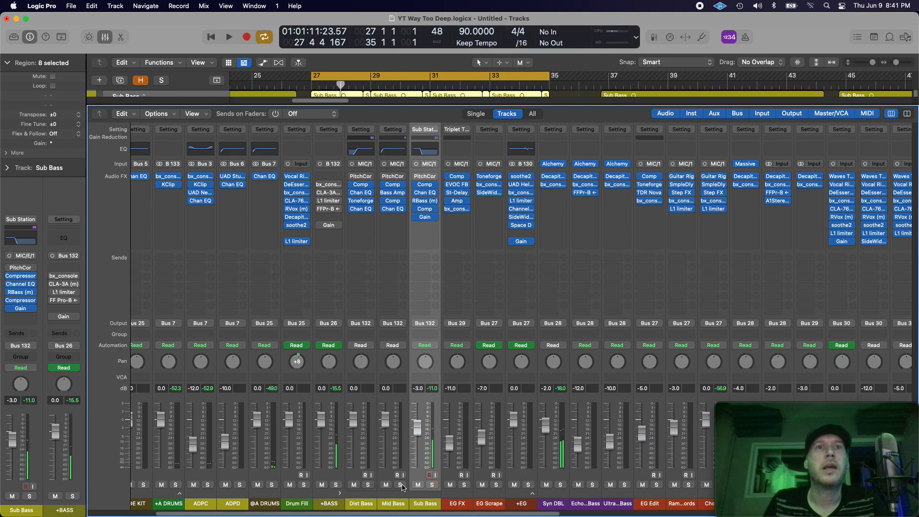
{"action": "left_click", "coordinate": [401, 485]}
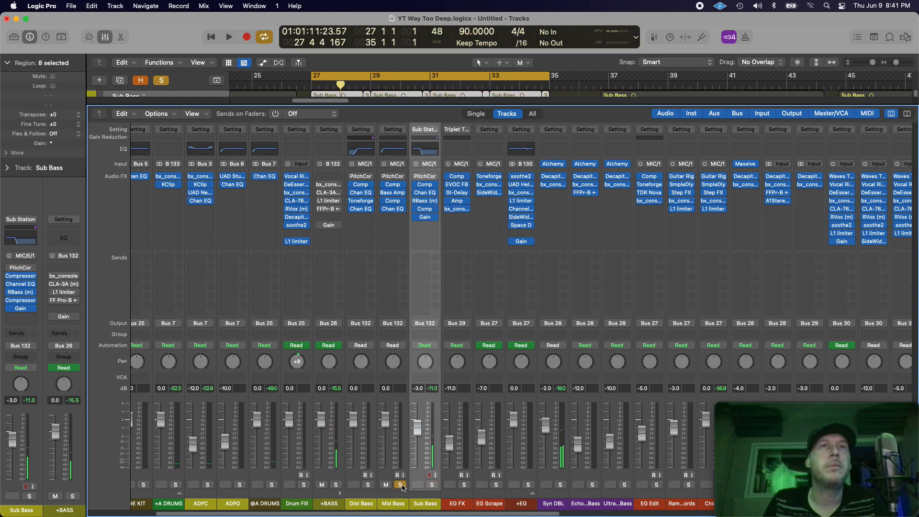
{"action": "left_click", "coordinate": [393, 192]}
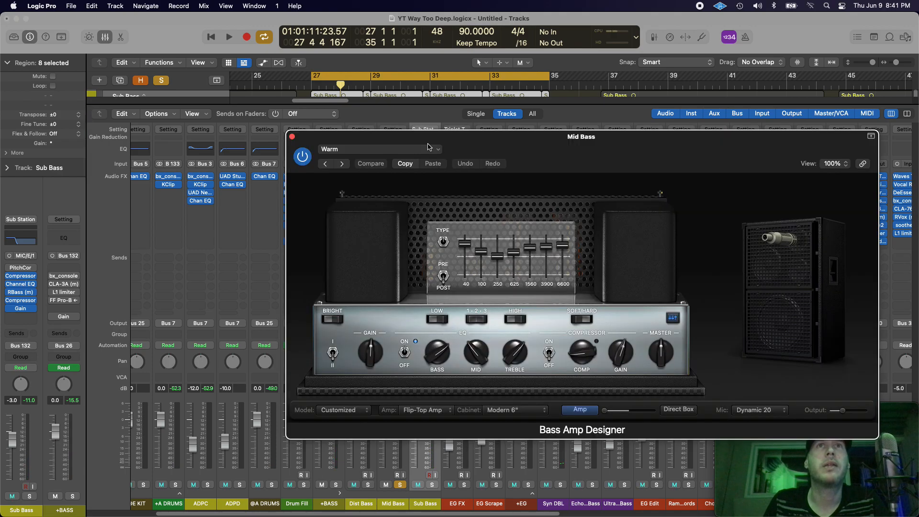
{"action": "left_click_drag", "start_coordinate": [450, 140], "coordinate": [538, 303]}
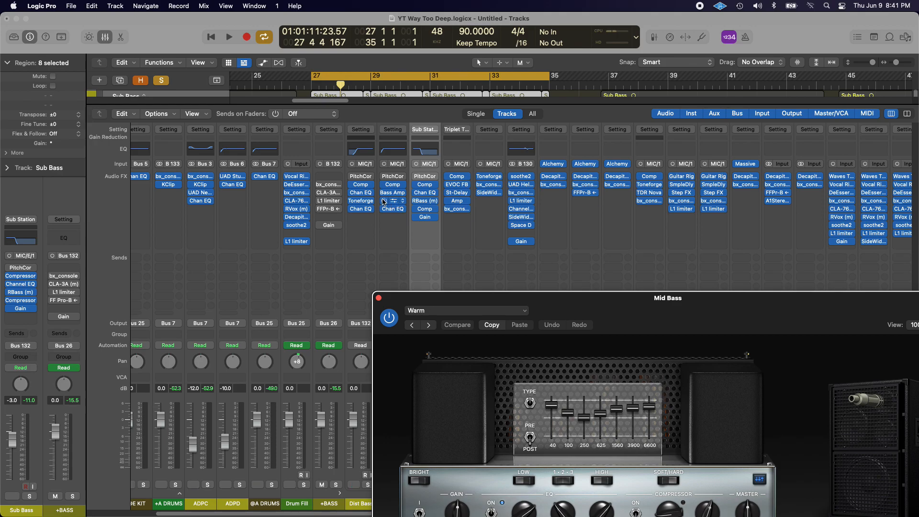
Move the Mid Bass channel's Bass Amp Designer window clear of the plug-in slots, audition the amp tone and close the window
{"action": "left_click_drag", "start_coordinate": [602, 310], "coordinate": [555, 80]}
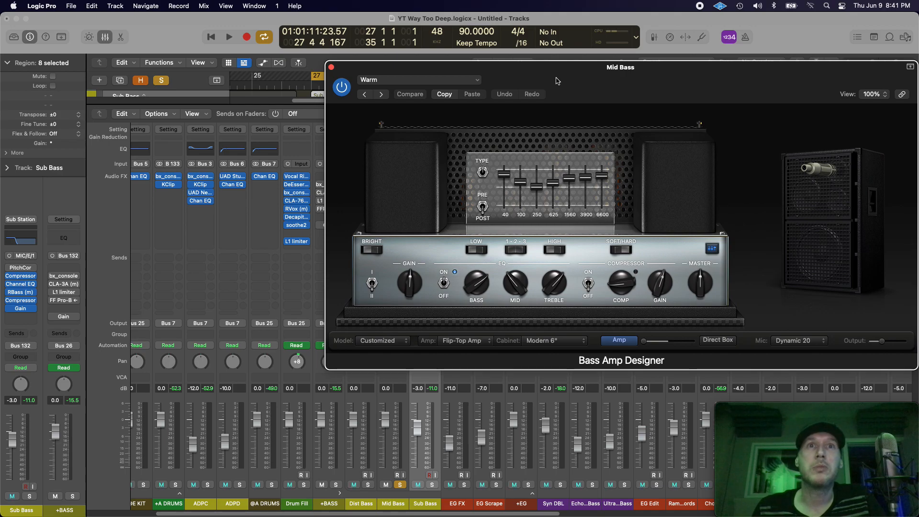
{"action": "left_click_drag", "start_coordinate": [367, 66], "coordinate": [483, 85]}
{"action": "key", "text": "space"}
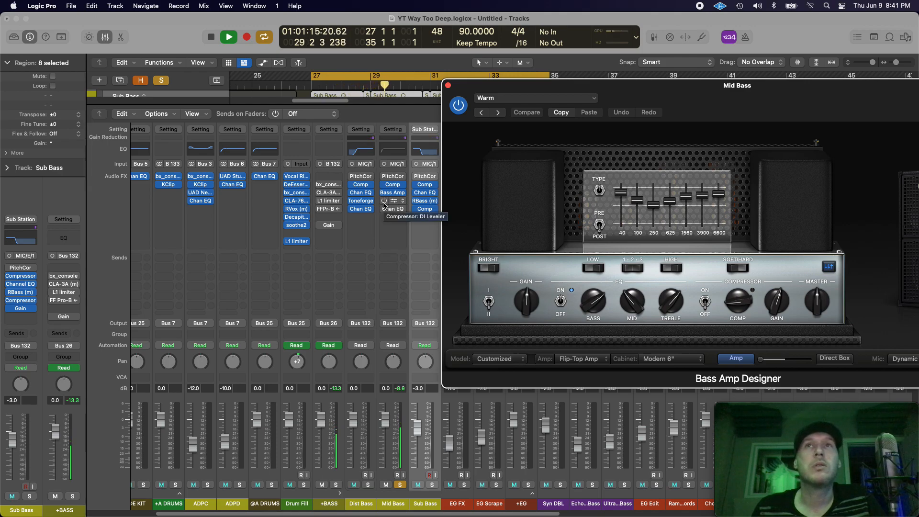
{"action": "left_click", "coordinate": [448, 85]}
{"action": "key", "text": "space"}
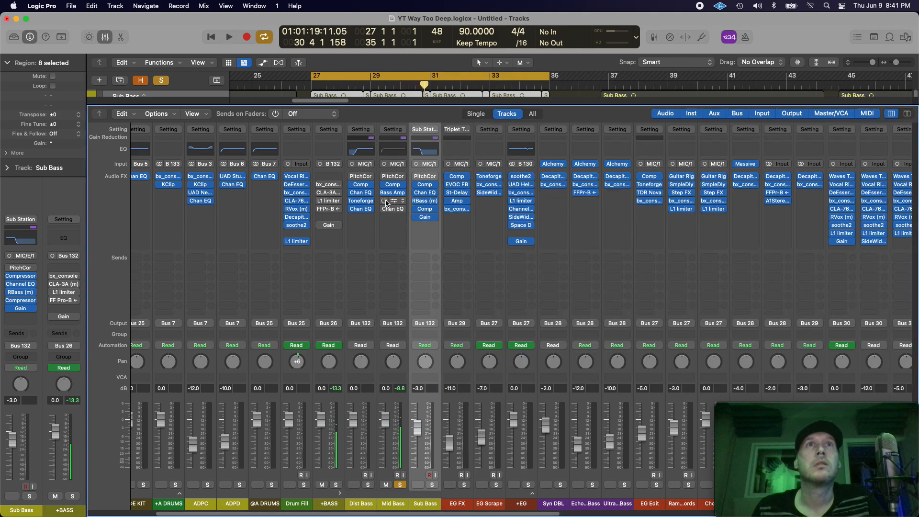
Play the soloed Mid Bass, examine the DI Leveler Compressor that follows its Bass Amp, close the plug-in and stop playback
{"action": "key", "text": "space"}
{"action": "left_click", "coordinate": [396, 202]}
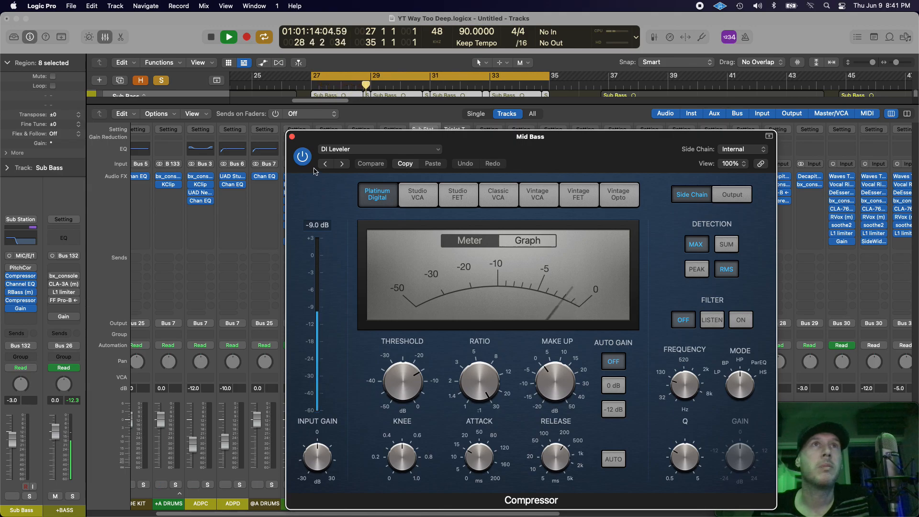
{"action": "left_click", "coordinate": [292, 138]}
{"action": "key", "text": "space"}
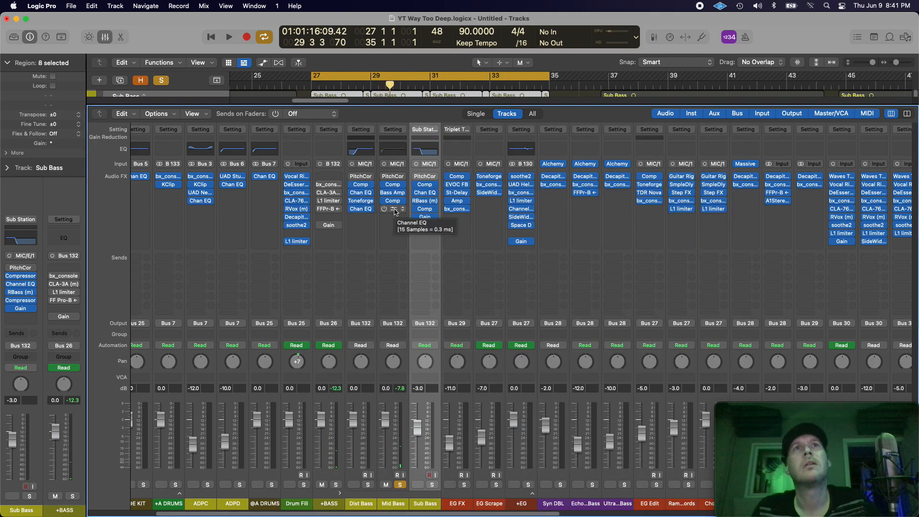
Open the Mid Bass Channel EQ, move its window clear of the lower mixer area and switch the EQ on
{"action": "left_click", "coordinate": [393, 210]}
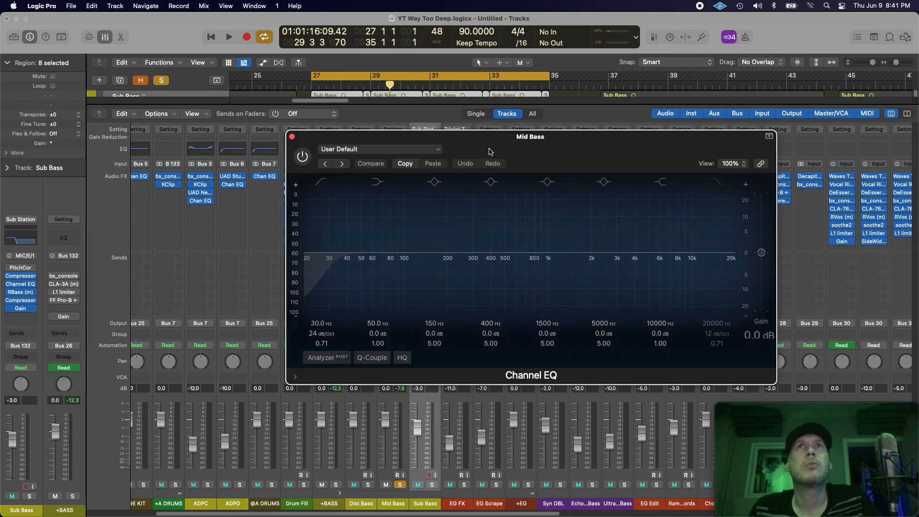
{"action": "left_click_drag", "start_coordinate": [489, 148], "coordinate": [581, 95]}
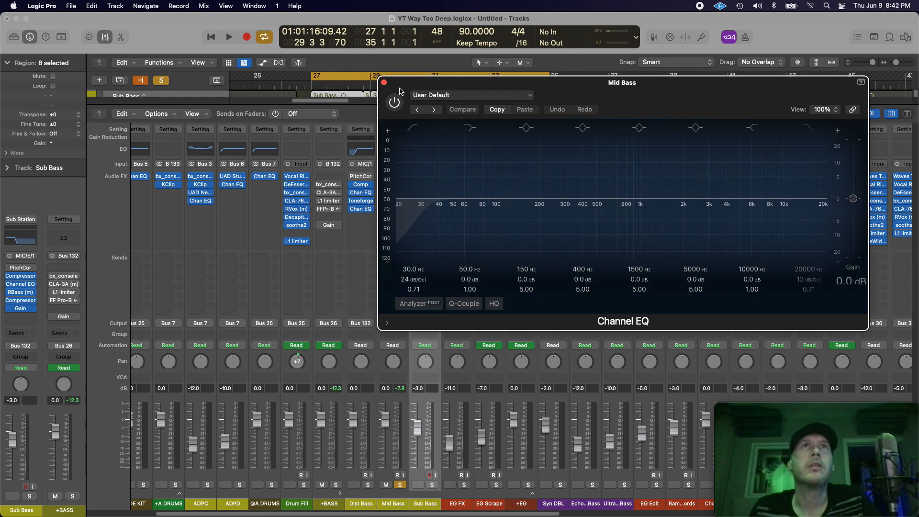
{"action": "left_click", "coordinate": [394, 102]}
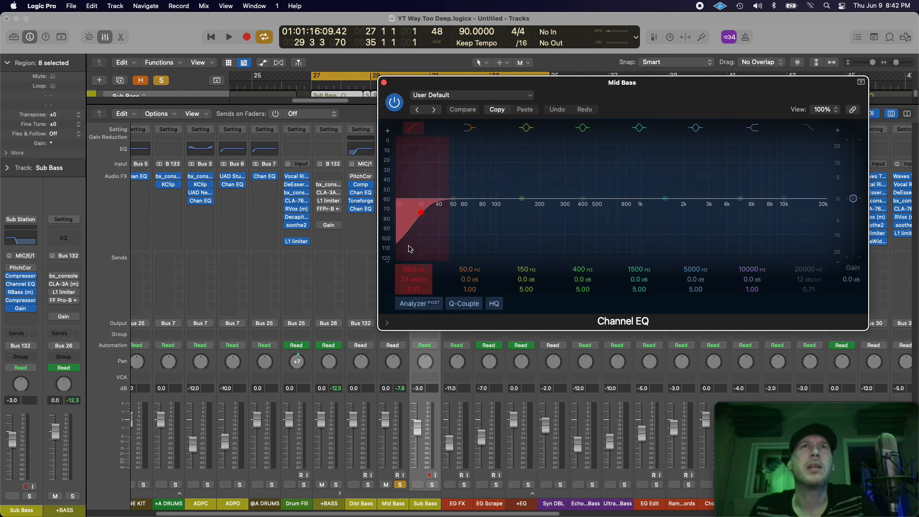
Demonstrate raising the Mid Bass low cut to 220 Hz in the Channel EQ and undo the change
{"action": "left_click_drag", "start_coordinate": [408, 268], "coordinate": [409, 238]}
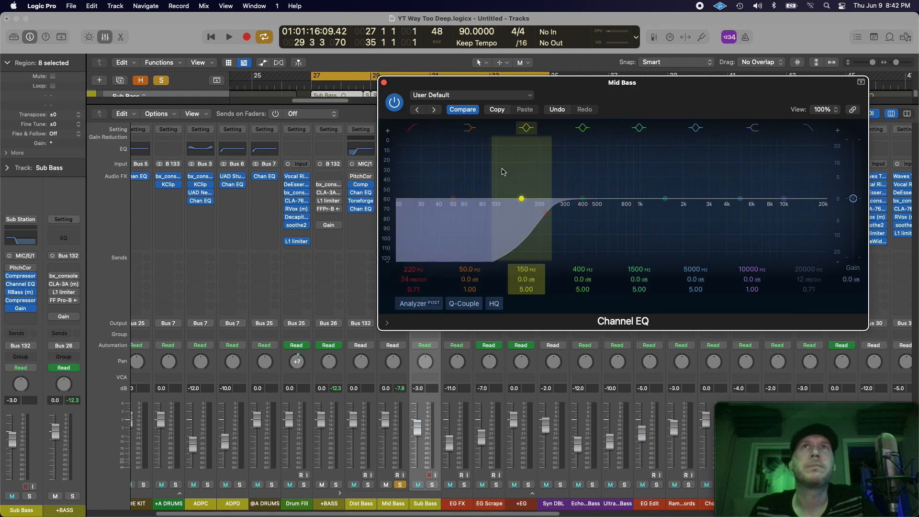
{"action": "left_click", "coordinate": [556, 109]}
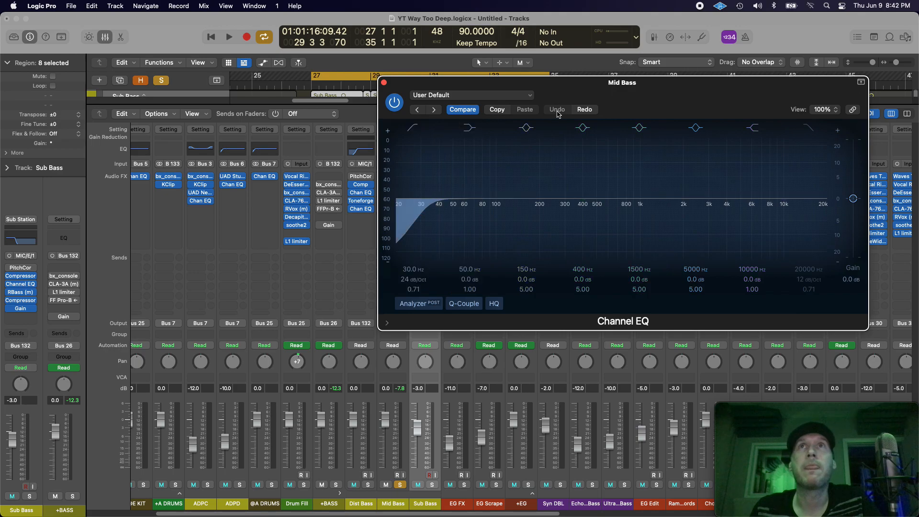
Audition Mid Bass through its Channel EQ, then re-examine the 30 Hz low cut with playback stopped and close the plug-in
{"action": "key", "text": "space"}
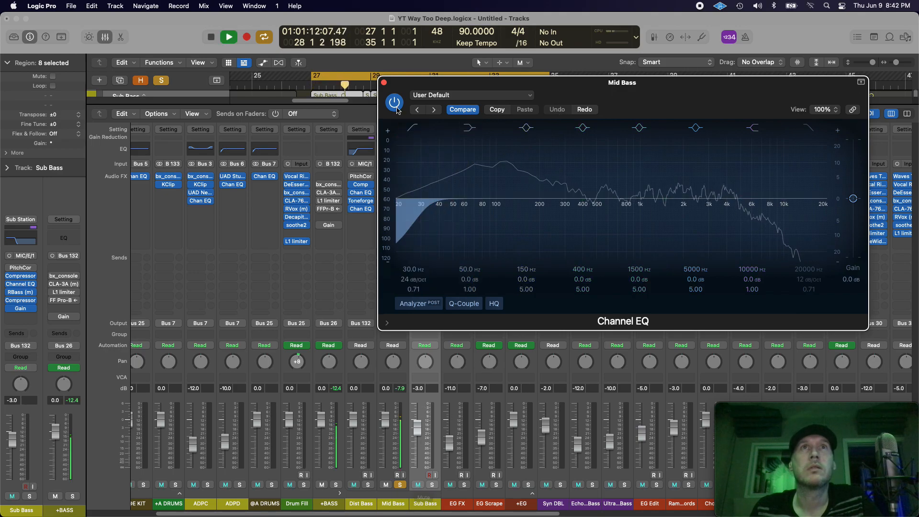
{"action": "left_click", "coordinate": [383, 82]}
{"action": "key", "text": "space"}
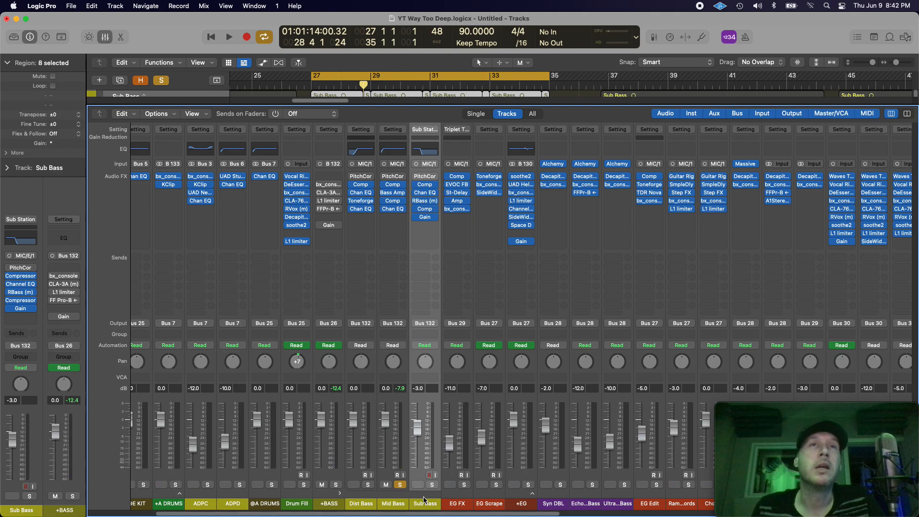
{"action": "left_click", "coordinate": [392, 209]}
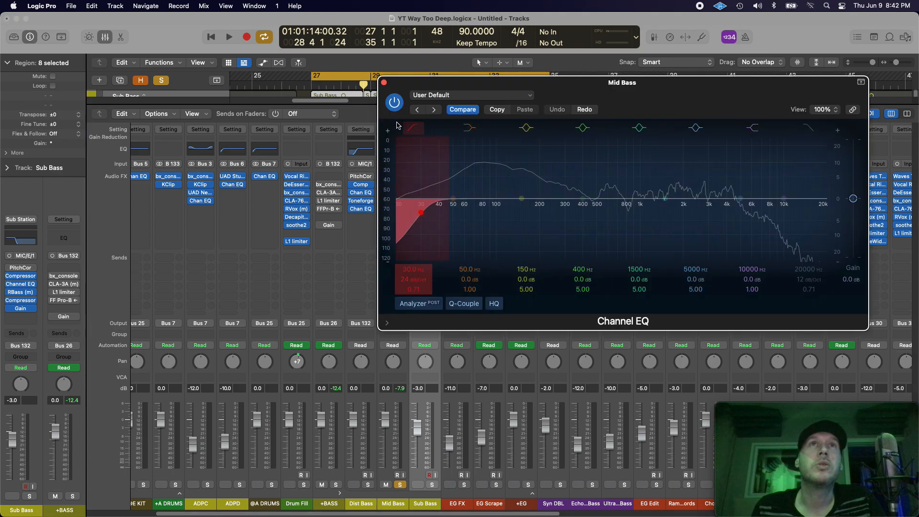
{"action": "left_click", "coordinate": [385, 83]}
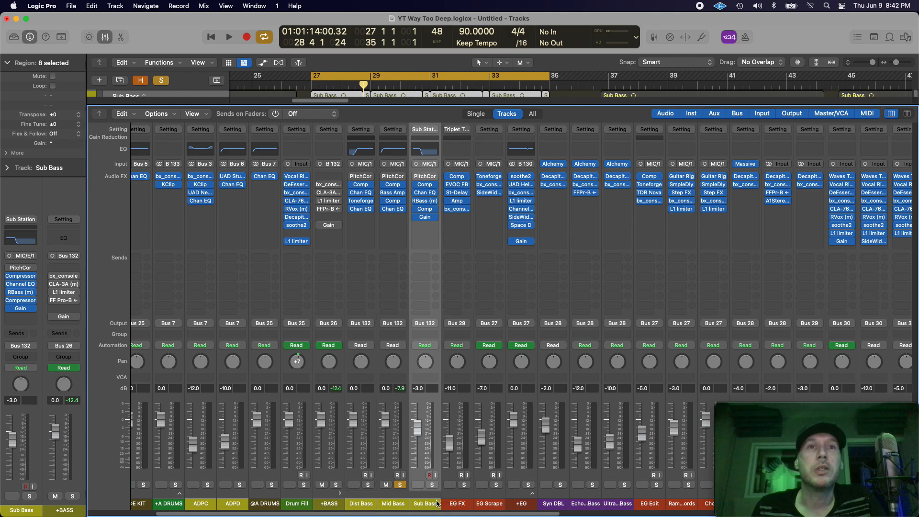
Point out the Mid Bass and Sub Bass channels, then move the solo from Mid Bass to Dist Bass
{"action": "left_click", "coordinate": [388, 504]}
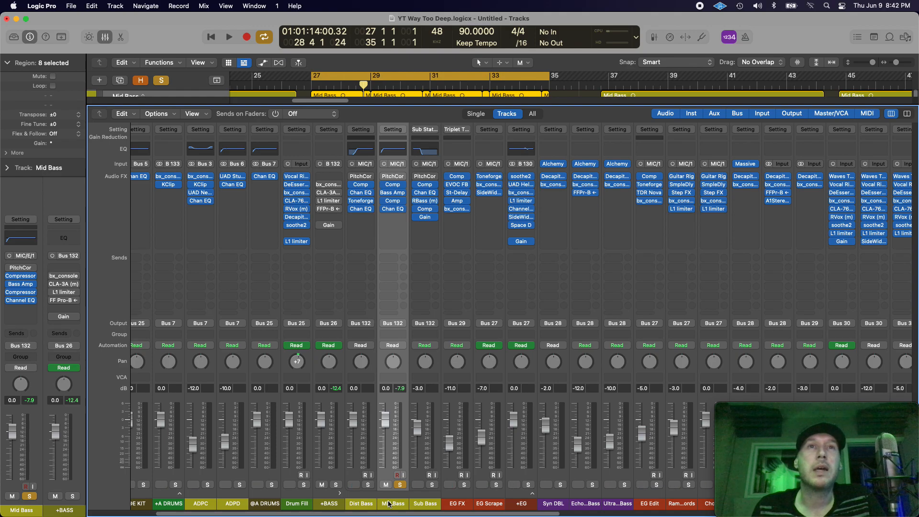
{"action": "left_click", "coordinate": [424, 503]}
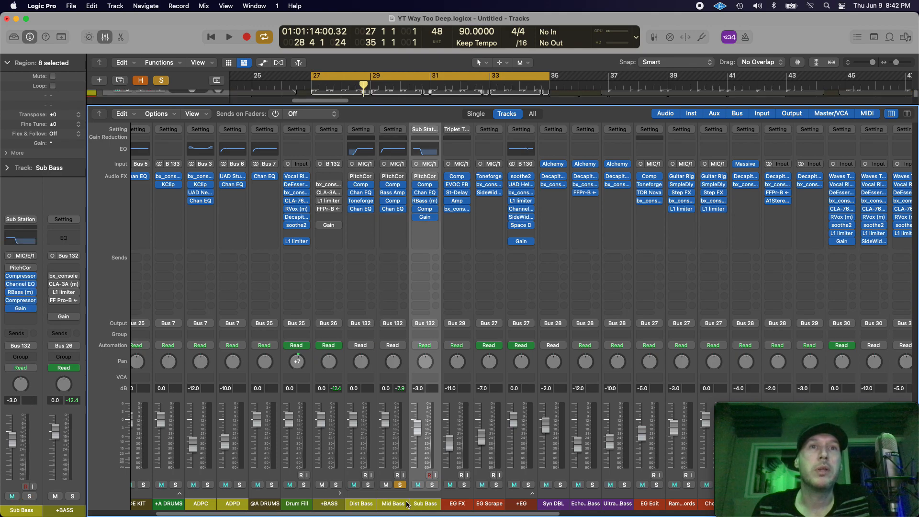
{"action": "left_click", "coordinate": [400, 485]}
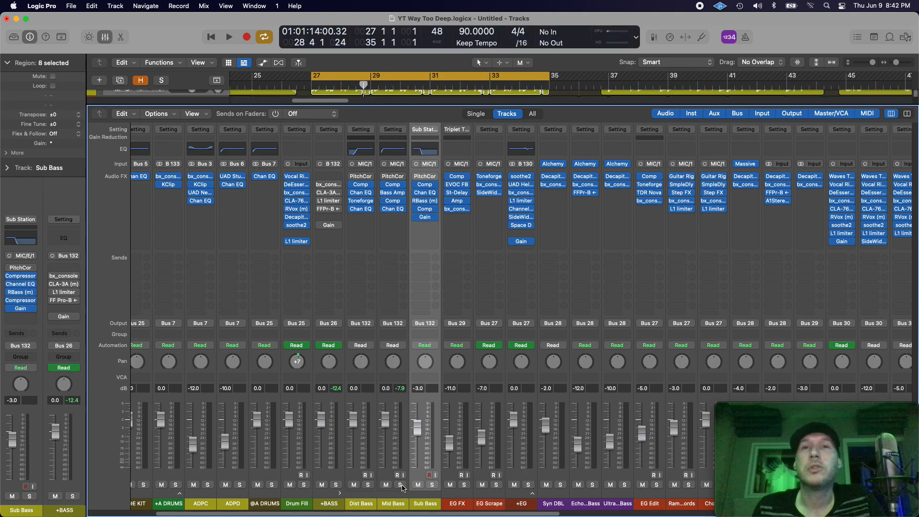
{"action": "left_click", "coordinate": [375, 497]}
{"action": "left_click", "coordinate": [370, 503]}
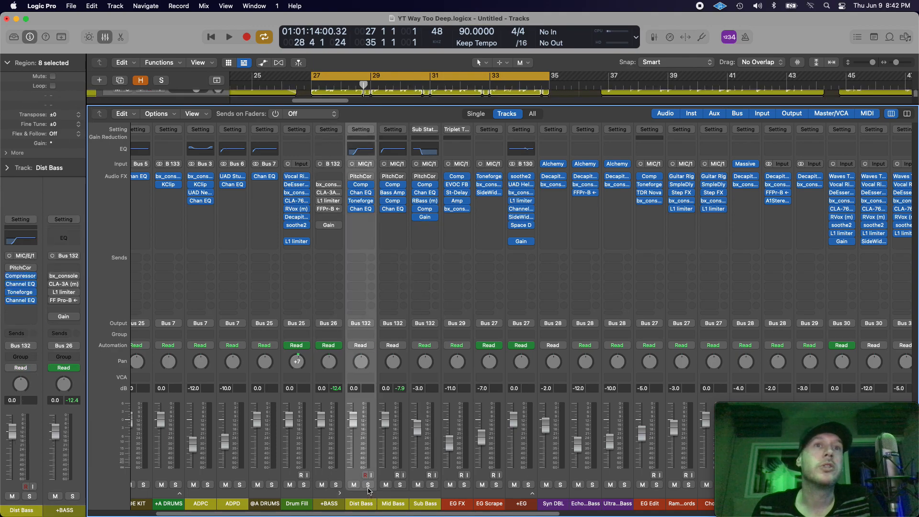
{"action": "left_click", "coordinate": [368, 485]}
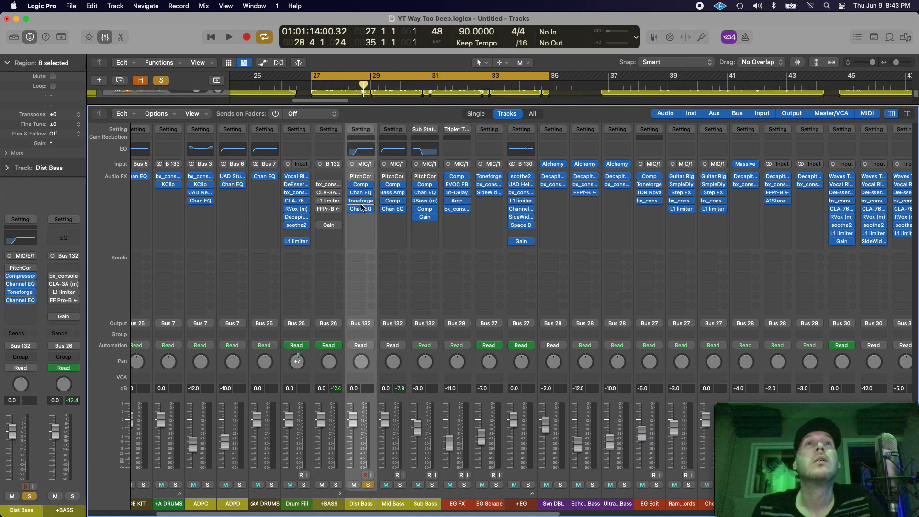
Briefly audition the soloed Dist Bass, then inspect its Compressor and the 175 Hz low cut in its first Channel EQ
{"action": "key", "text": "space"}
{"action": "key", "text": "space"}
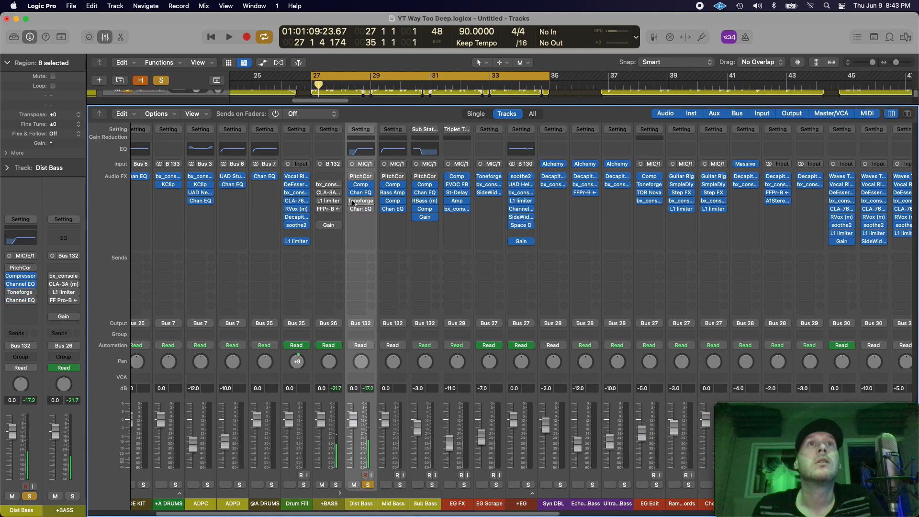
{"action": "left_click", "coordinate": [360, 184]}
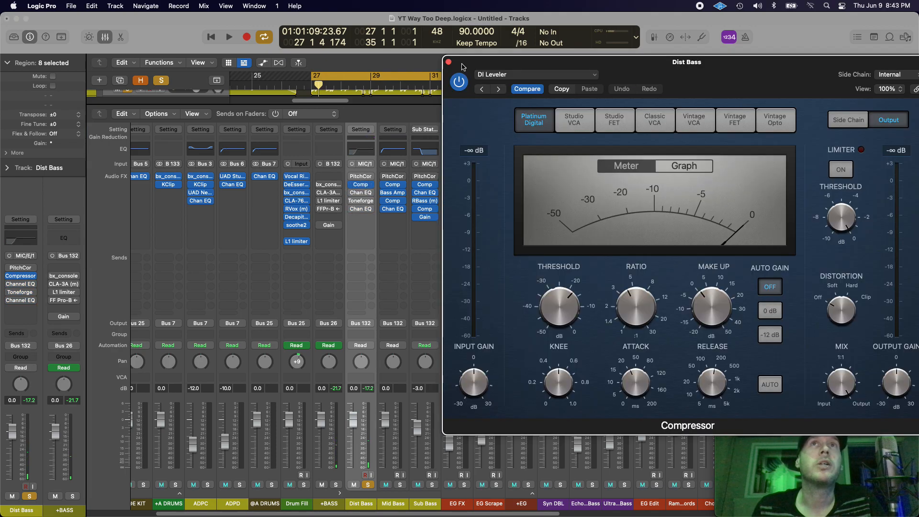
{"action": "left_click", "coordinate": [450, 63]}
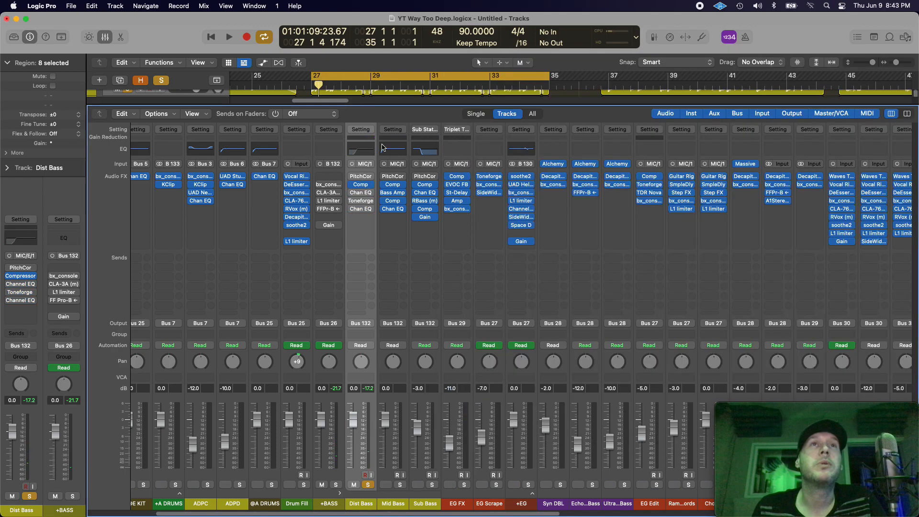
{"action": "left_click", "coordinate": [361, 193]}
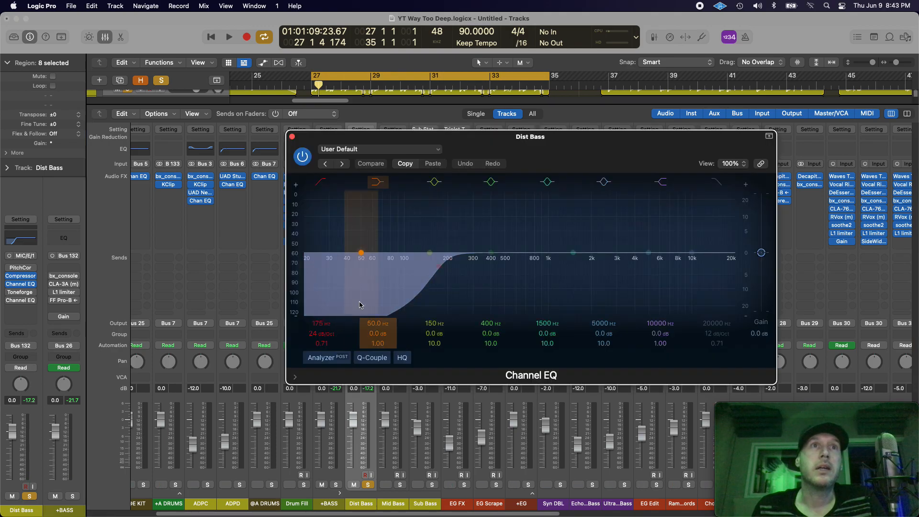
{"action": "left_click", "coordinate": [292, 138]}
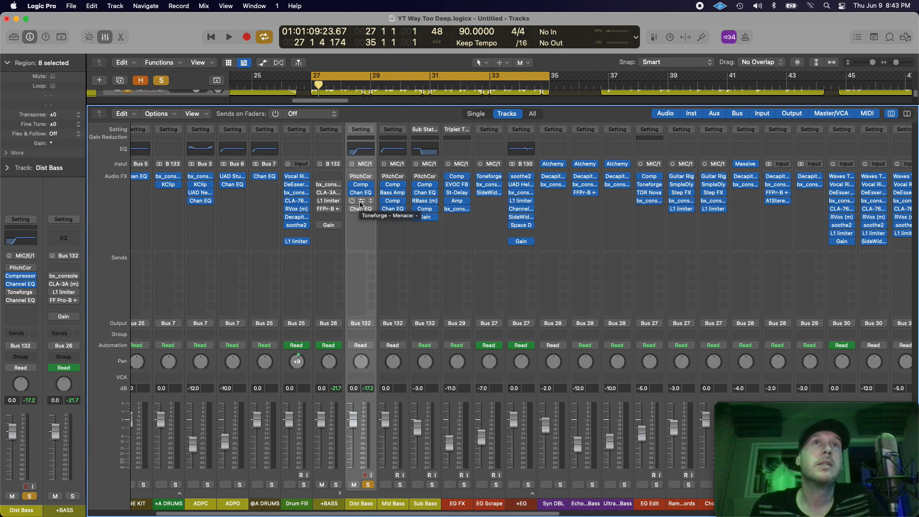
Switch on the Toneforge Menace amp plug-in on Dist Bass, close its window and audition the distorted tone
{"action": "left_click", "coordinate": [360, 203]}
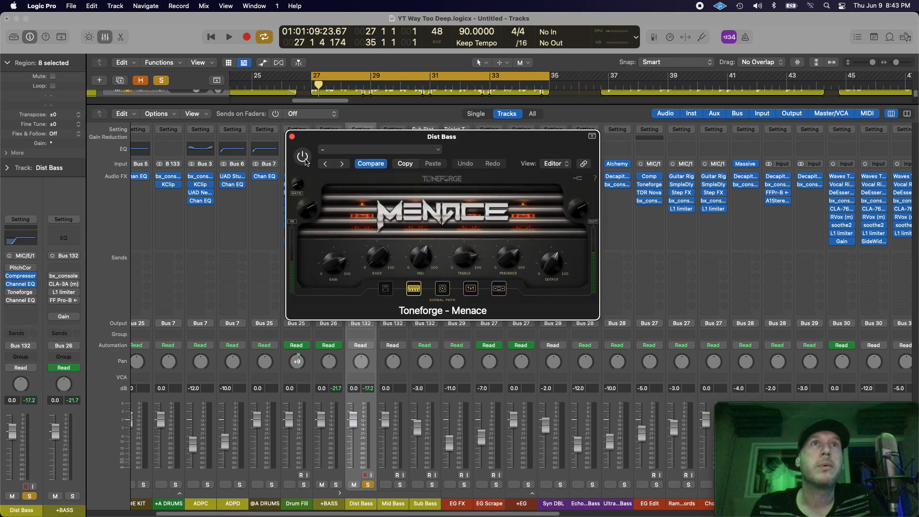
{"action": "left_click", "coordinate": [303, 161]}
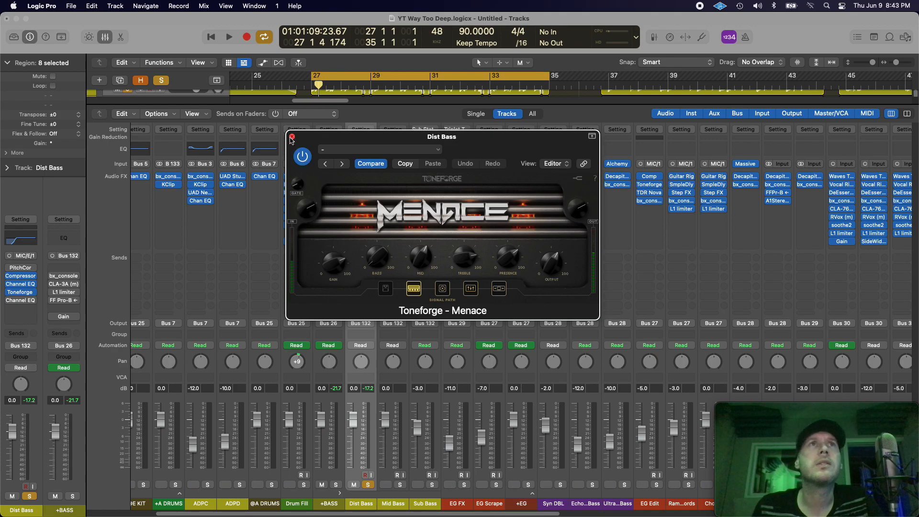
{"action": "left_click", "coordinate": [293, 138]}
{"action": "key", "text": "space"}
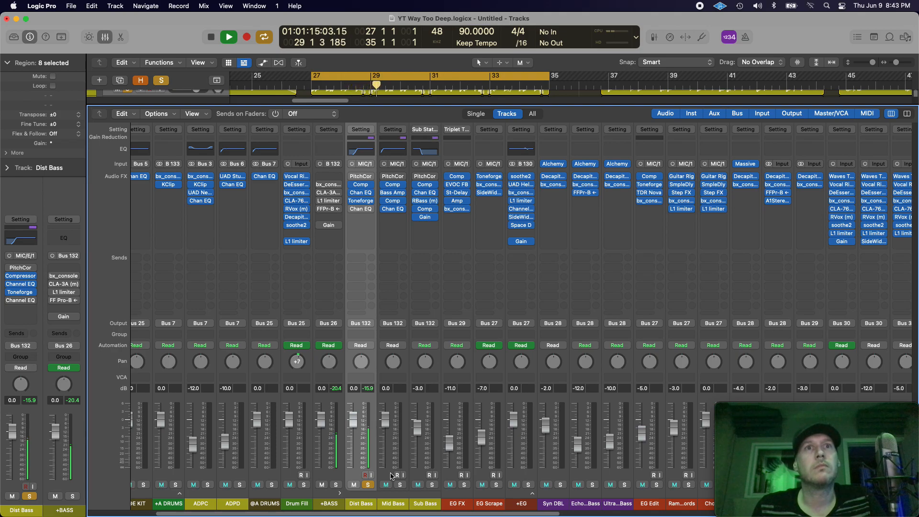
{"action": "key", "text": "space"}
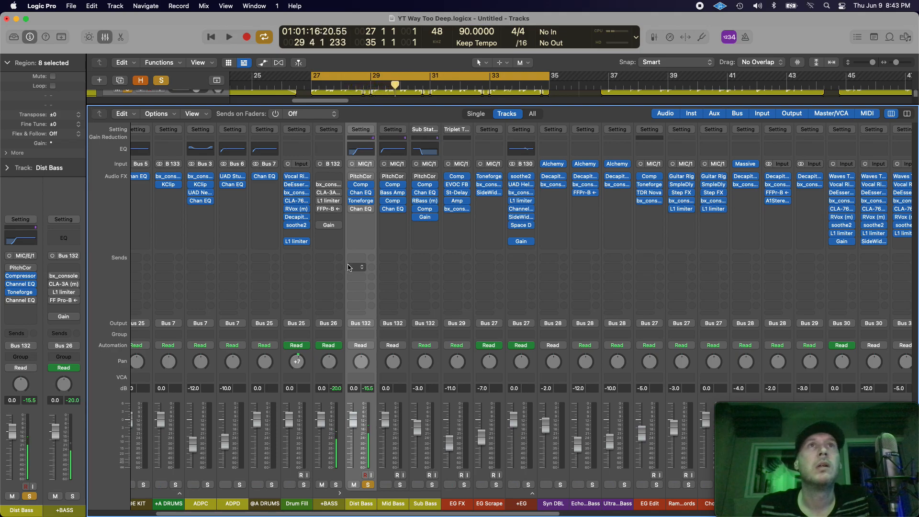
Open the Dist Bass Channel EQ that follows Toneforge, move its window aside, view the enabled 500 Hz low cut and close it
{"action": "left_click", "coordinate": [361, 210]}
{"action": "left_click_drag", "start_coordinate": [526, 146], "coordinate": [665, 101]}
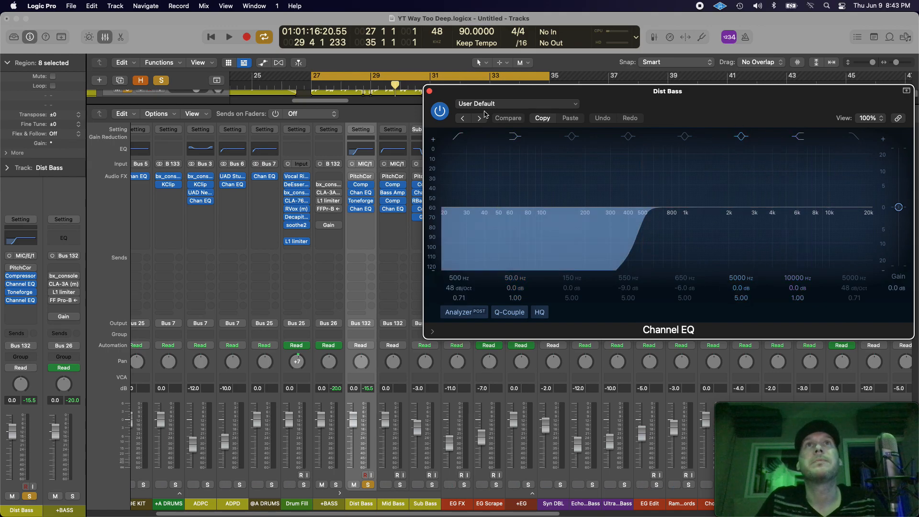
{"action": "left_click", "coordinate": [429, 91]}
Clear the Dist Bass solo and, during playback, build up the layers by soloing Sub Bass, Mid Bass and Dist Bass in turn
{"action": "key", "text": "s"}
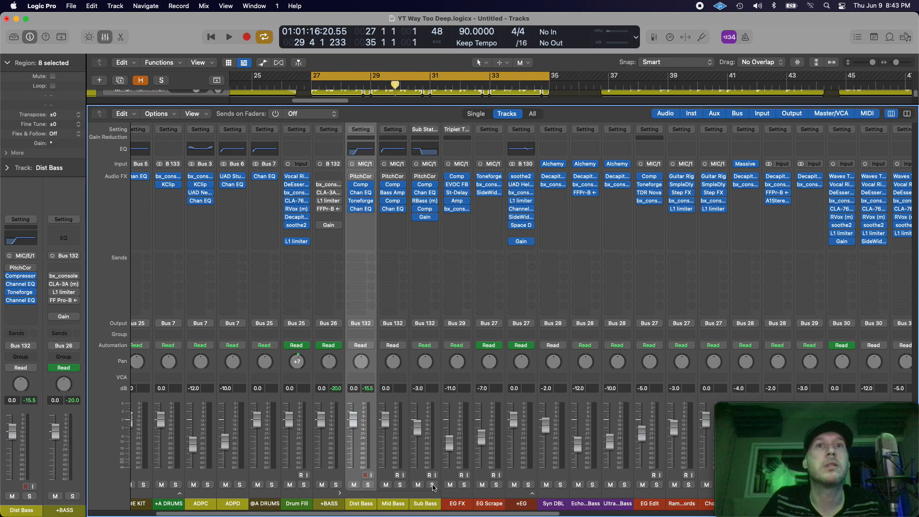
{"action": "key", "text": "space"}
{"action": "left_click", "coordinate": [433, 486]}
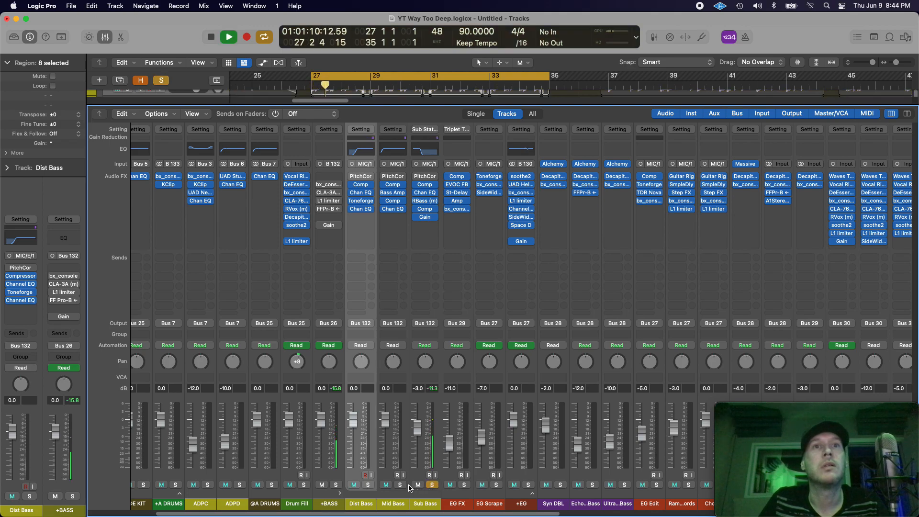
{"action": "left_click", "coordinate": [401, 485]}
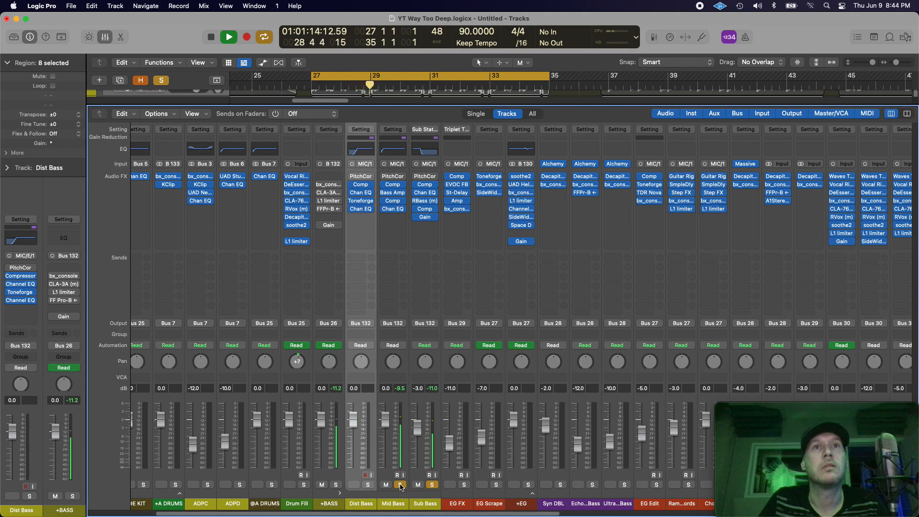
{"action": "left_click", "coordinate": [369, 485]}
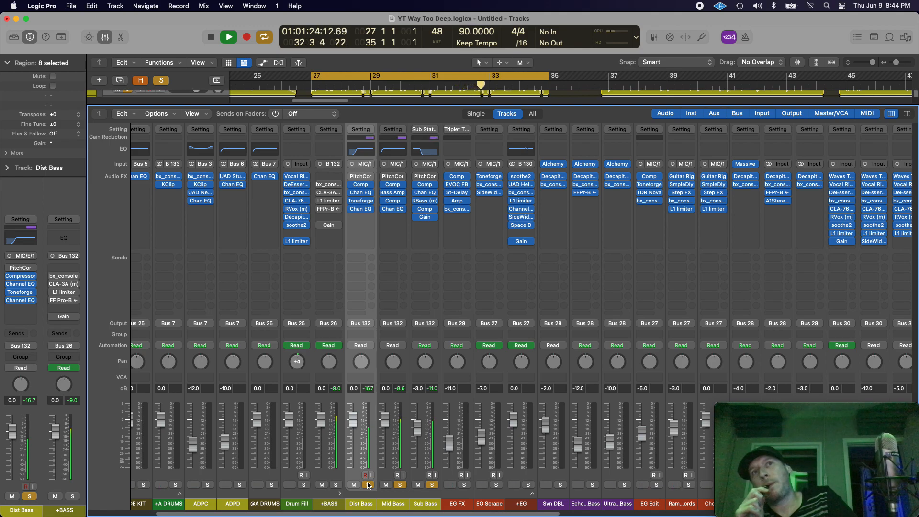
Stop playback and clear the solos on Dist Bass, Mid Bass and Sub Bass
{"action": "key", "text": "space"}
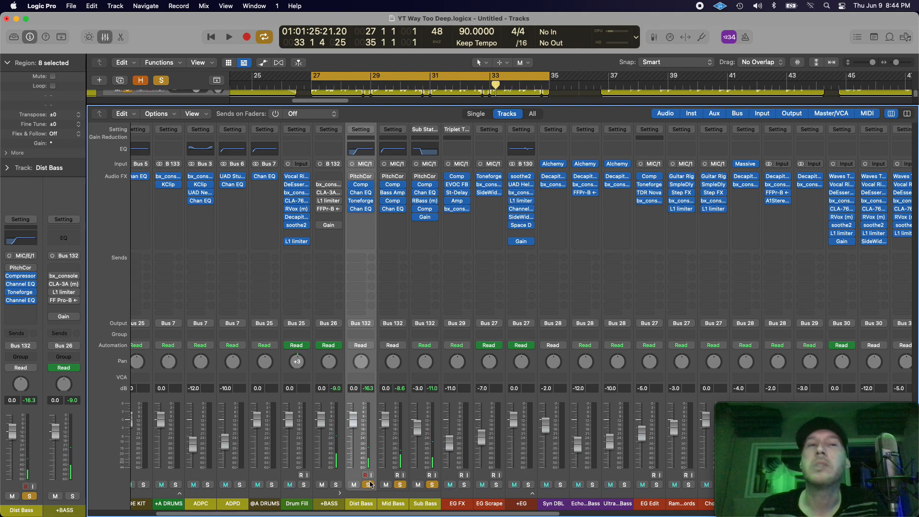
{"action": "left_click", "coordinate": [370, 485]}
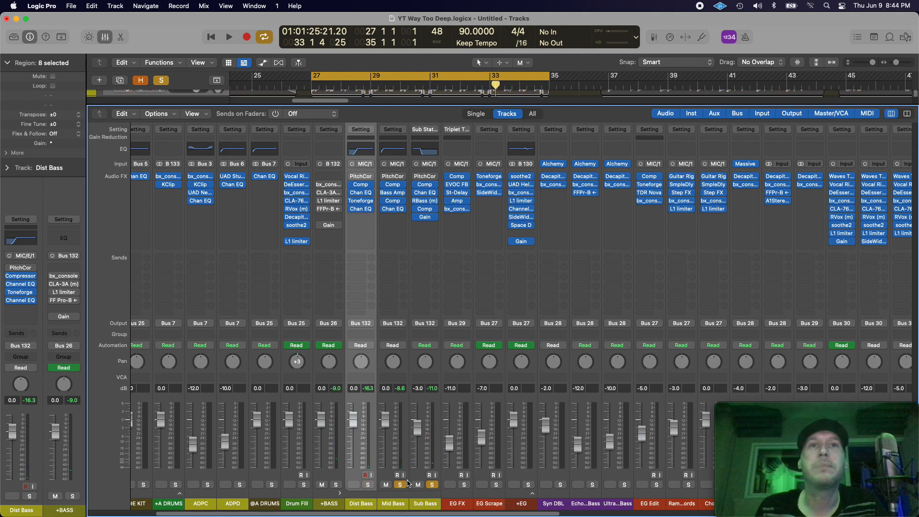
{"action": "left_click", "coordinate": [401, 484]}
{"action": "left_click", "coordinate": [431, 485]}
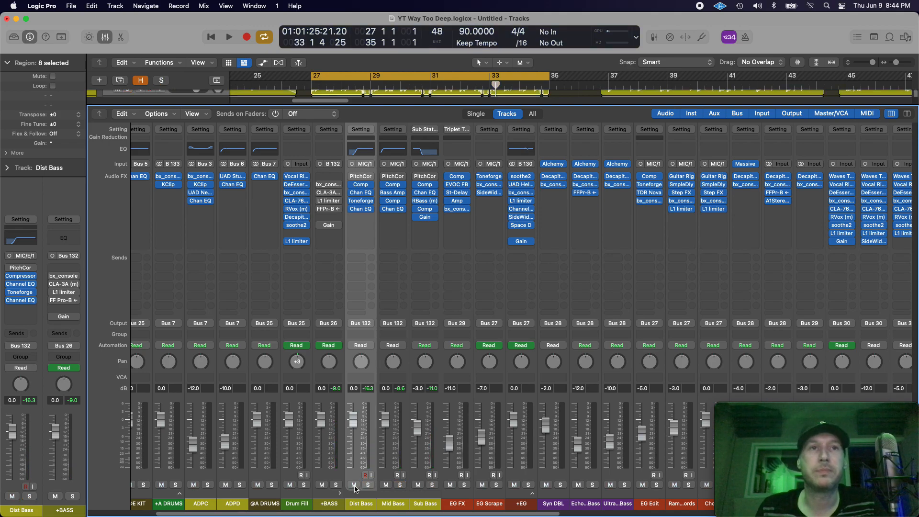
Try pulling down the Dist Bass level alone, then Dist and Mid Bass together to -60 dB, resetting the faders to 0.0 each time
{"action": "left_click_drag", "start_coordinate": [351, 414], "coordinate": [353, 467]}
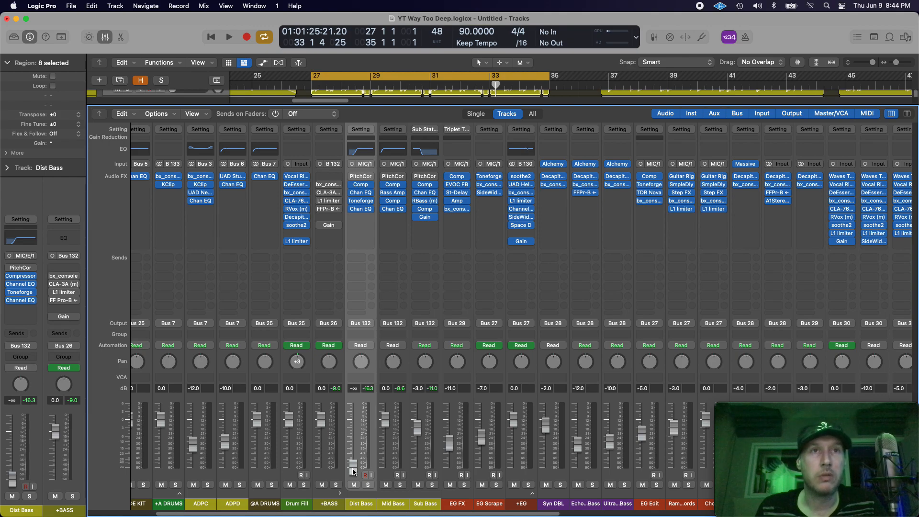
{"action": "left_click", "coordinate": [353, 472], "text": "alt"}
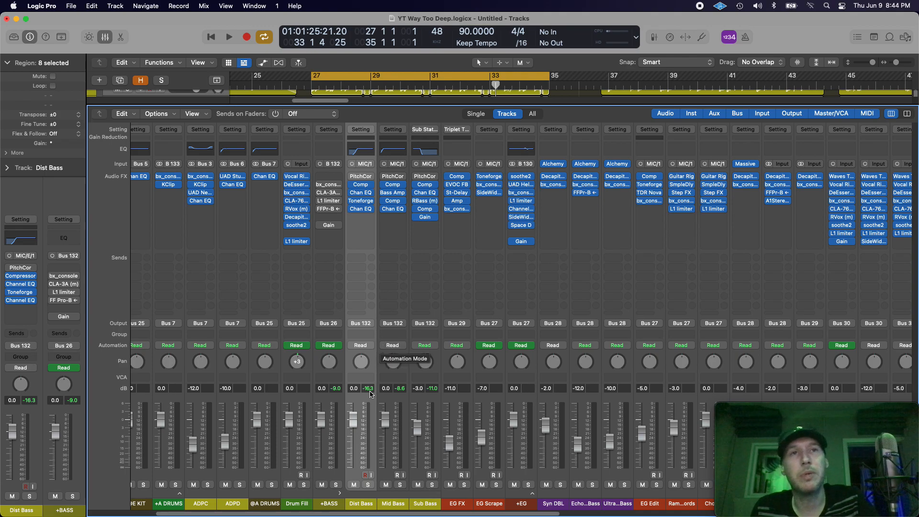
{"action": "left_click", "coordinate": [383, 503], "text": "shift"}
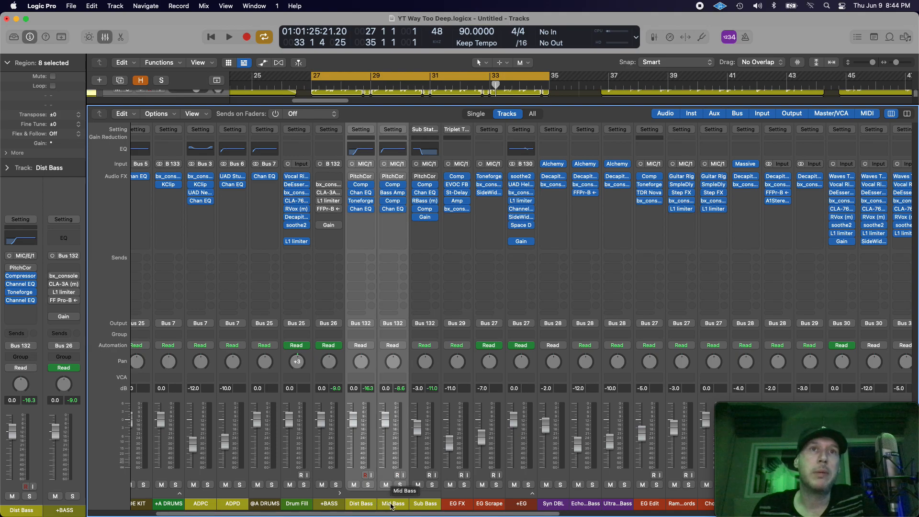
{"action": "left_click_drag", "start_coordinate": [353, 418], "coordinate": [352, 500]}
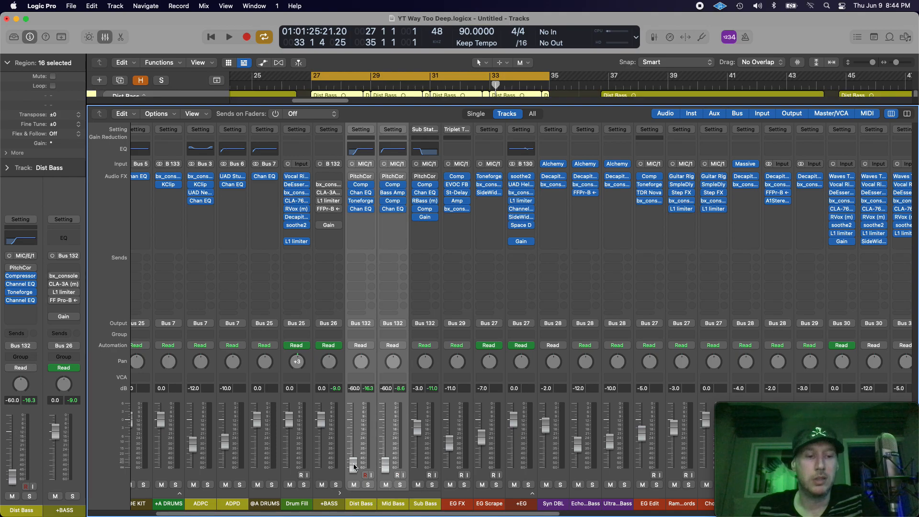
{"action": "left_click", "coordinate": [353, 465], "text": "alt"}
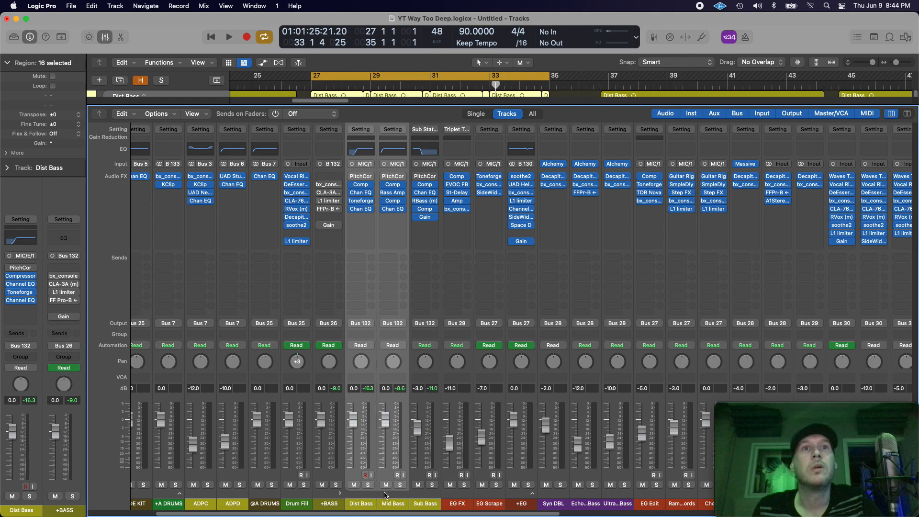
Open the bx_console SSL 4000 E on the +BASS stack and examine its high-pass and low-pass filter settings
{"action": "left_click", "coordinate": [341, 503]}
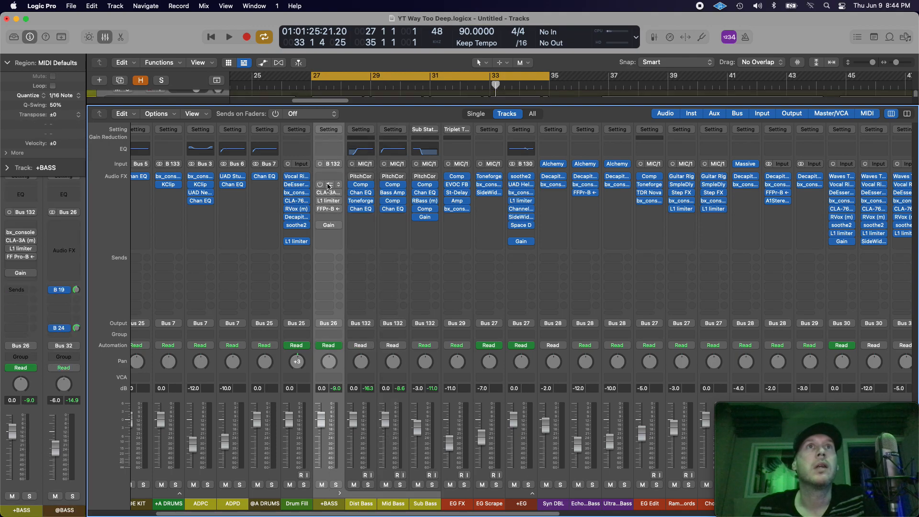
{"action": "left_click", "coordinate": [328, 185]}
{"action": "left_click", "coordinate": [319, 196]}
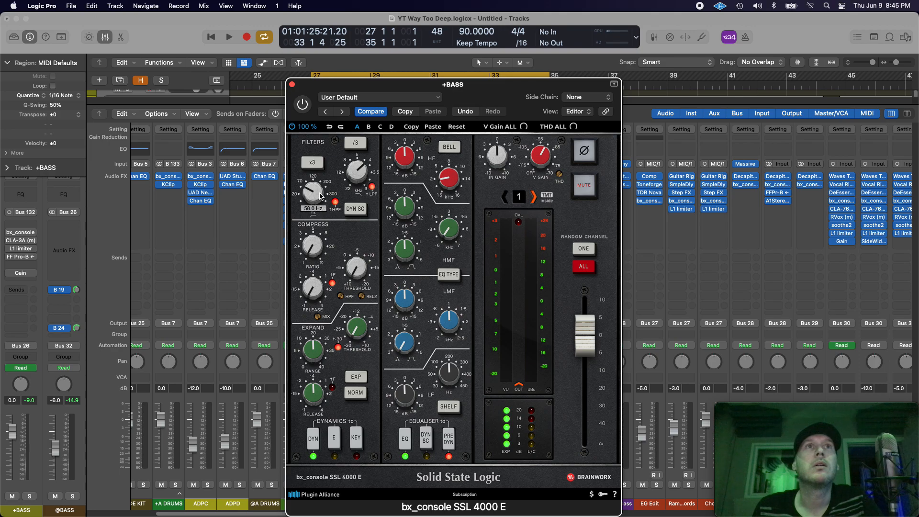
{"action": "left_click", "coordinate": [320, 196]}
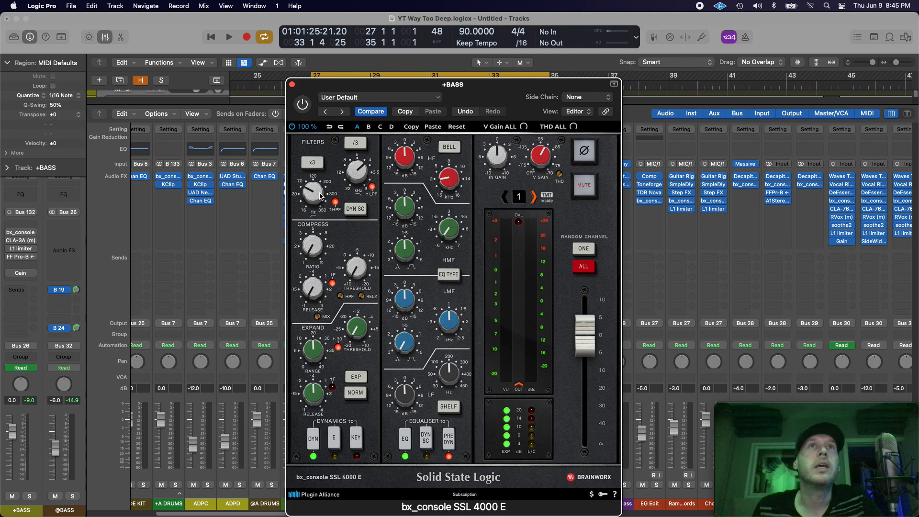
{"action": "left_click", "coordinate": [355, 180]}
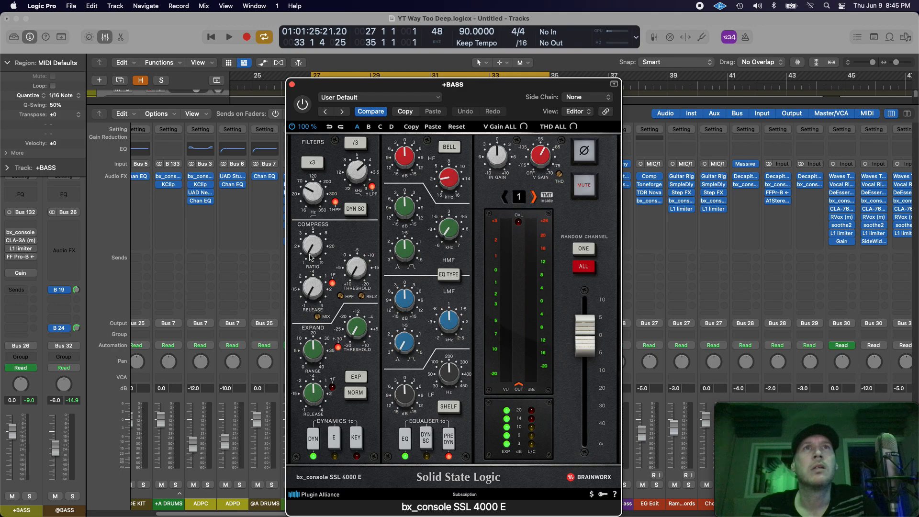
{"action": "left_click", "coordinate": [321, 184]}
Reposition the bx_console window, review its high-pass filter, undo the knob nudge, close the window and leave the plug-in switched on
{"action": "left_click_drag", "start_coordinate": [314, 85], "coordinate": [312, 51]}
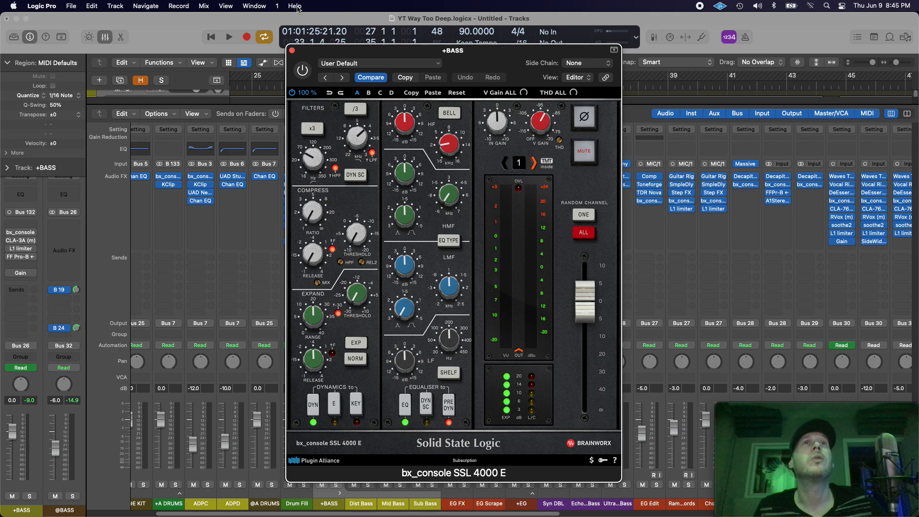
{"action": "left_click_drag", "start_coordinate": [308, 159], "coordinate": [309, 156]}
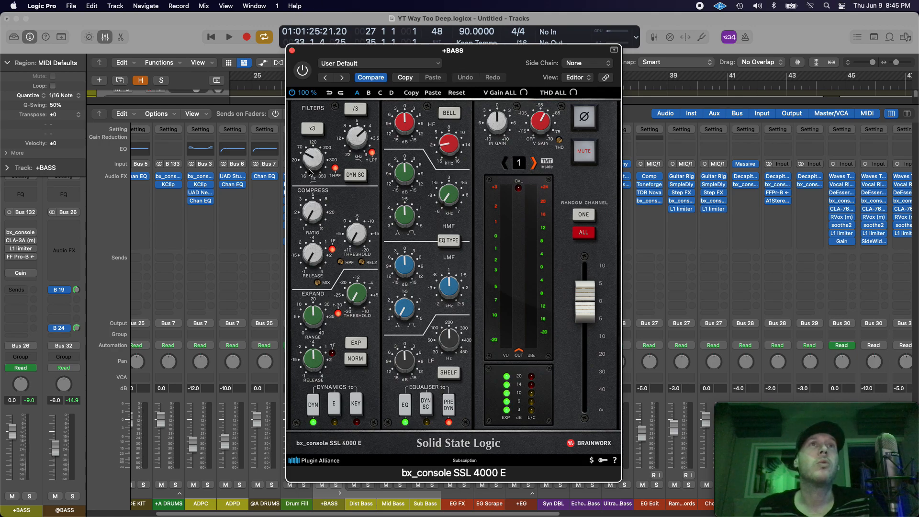
{"action": "scroll", "coordinate": [308, 176], "scroll_direction": "up", "scroll_amount": 1}
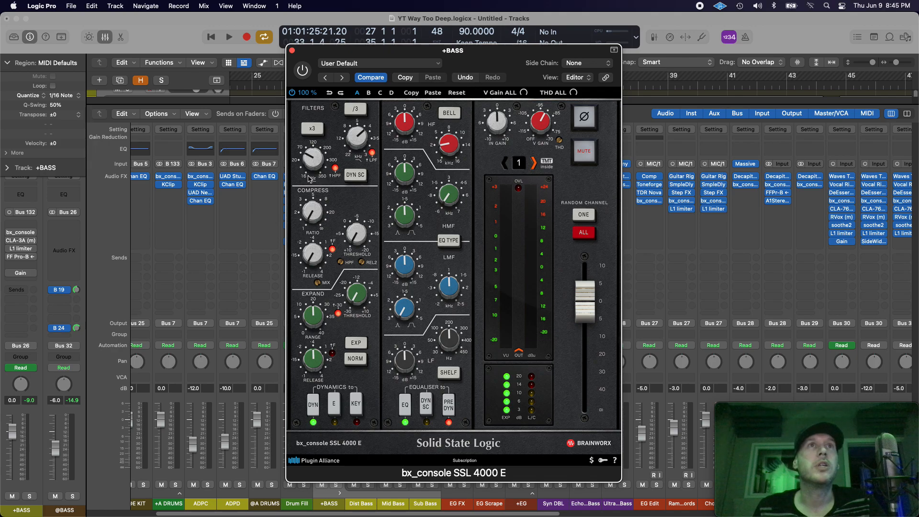
{"action": "scroll", "coordinate": [309, 177], "scroll_direction": "up", "scroll_amount": 1}
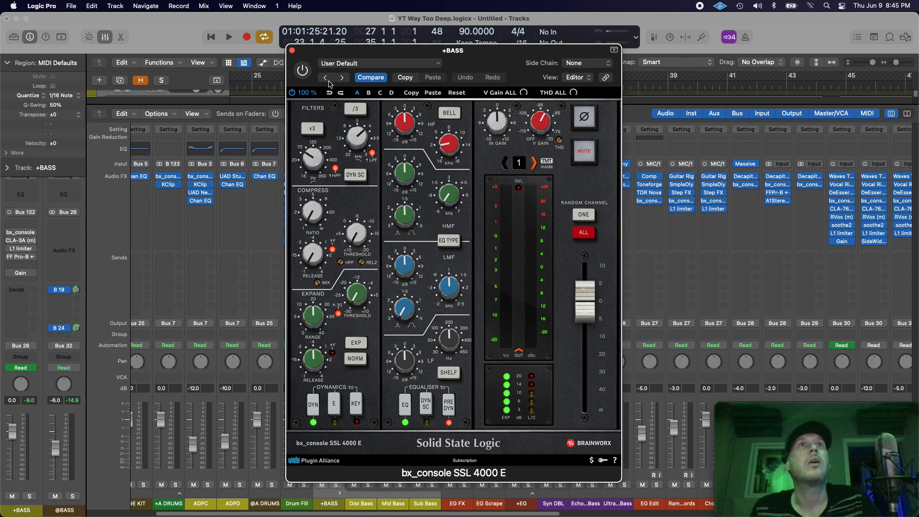
{"action": "left_click_drag", "start_coordinate": [311, 58], "coordinate": [306, 70]}
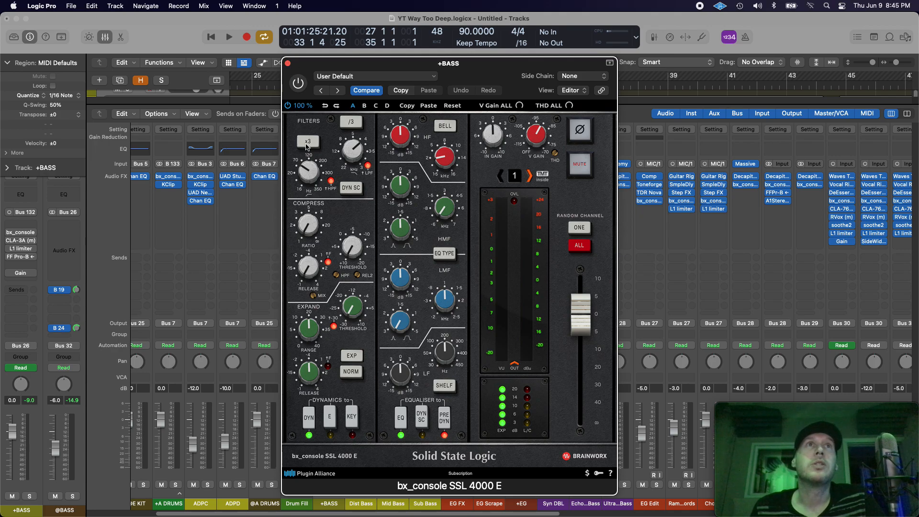
{"action": "left_click", "coordinate": [311, 178]}
{"action": "left_click", "coordinate": [461, 90]}
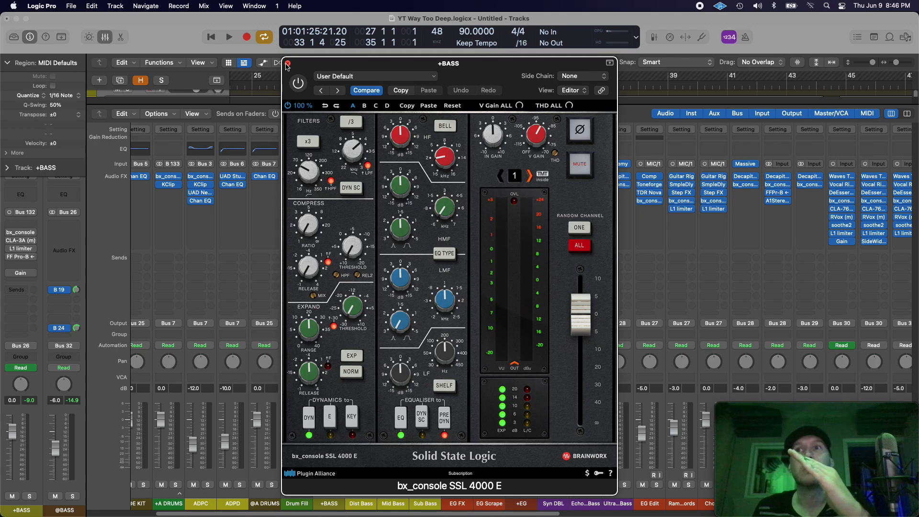
{"action": "left_click", "coordinate": [287, 64]}
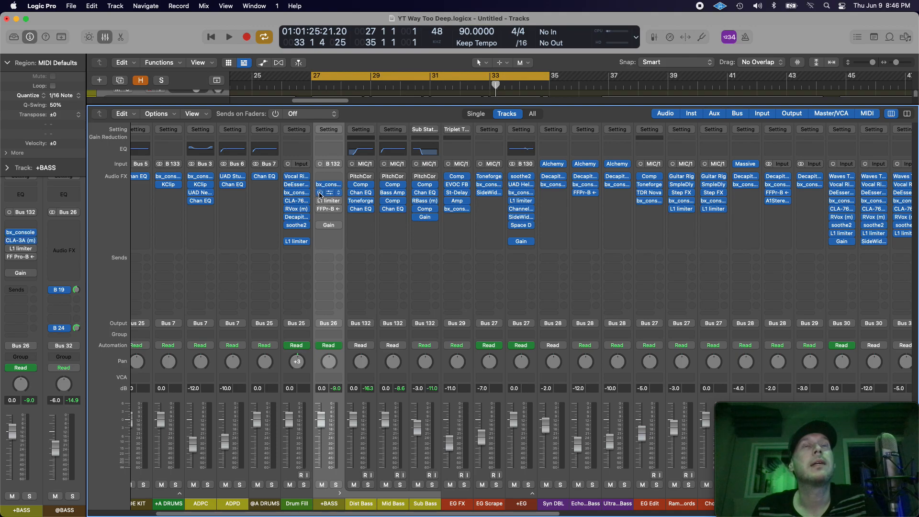
Open the CLA-3A compressor on +BASS, solo the stack, audition it during playback, then stop and close the plug-in window
{"action": "left_click", "coordinate": [327, 194]}
{"action": "key", "text": "space"}
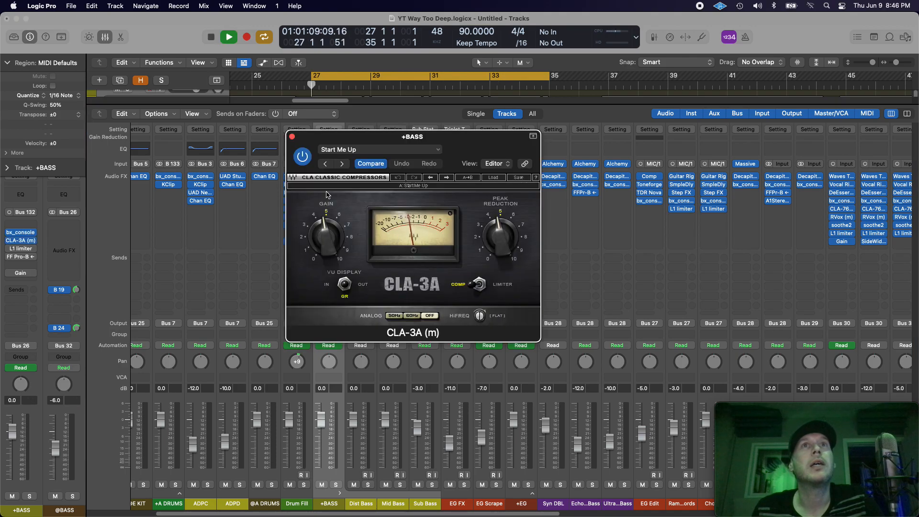
{"action": "left_click", "coordinate": [336, 485]}
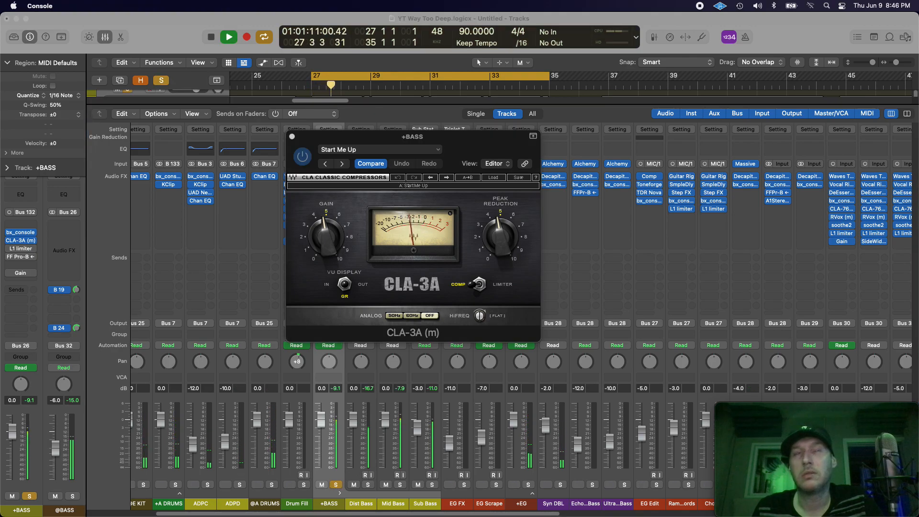
{"action": "left_click_drag", "start_coordinate": [459, 156], "coordinate": [517, 150]}
{"action": "key", "text": "space"}
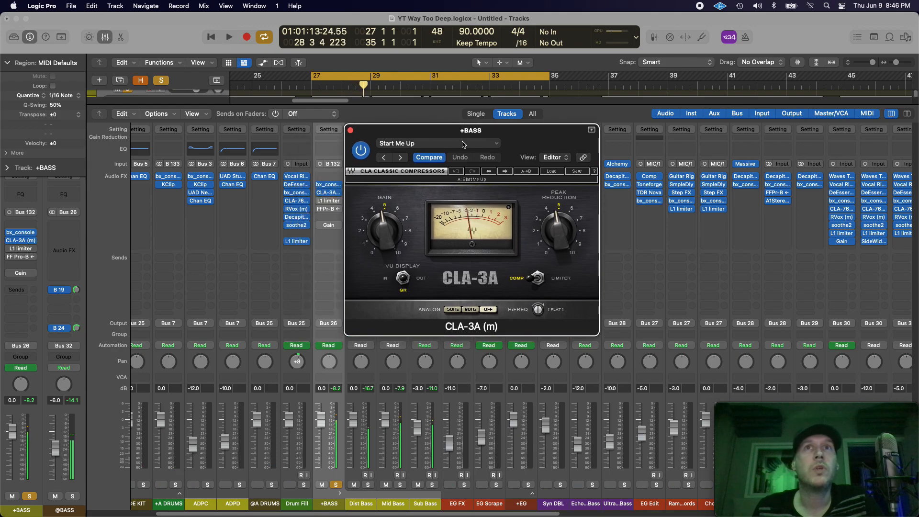
{"action": "left_click", "coordinate": [350, 130]}
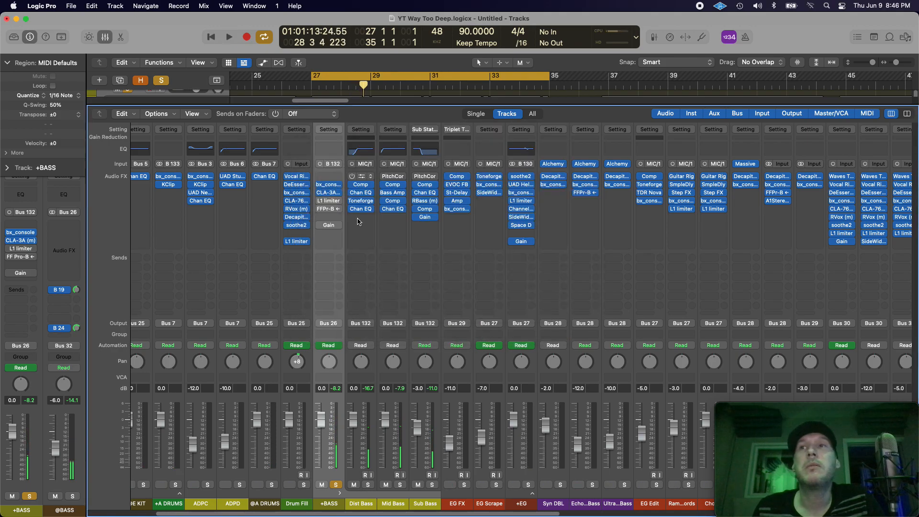
Open the L1 limiter on +BASS, switch it on during playback to hear its effect, then stop and close its window
{"action": "left_click", "coordinate": [329, 201]}
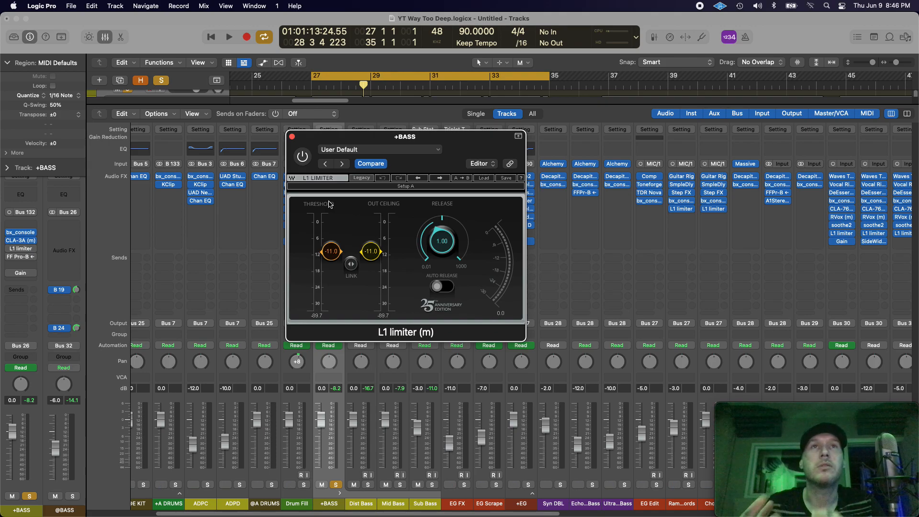
{"action": "key", "text": "space"}
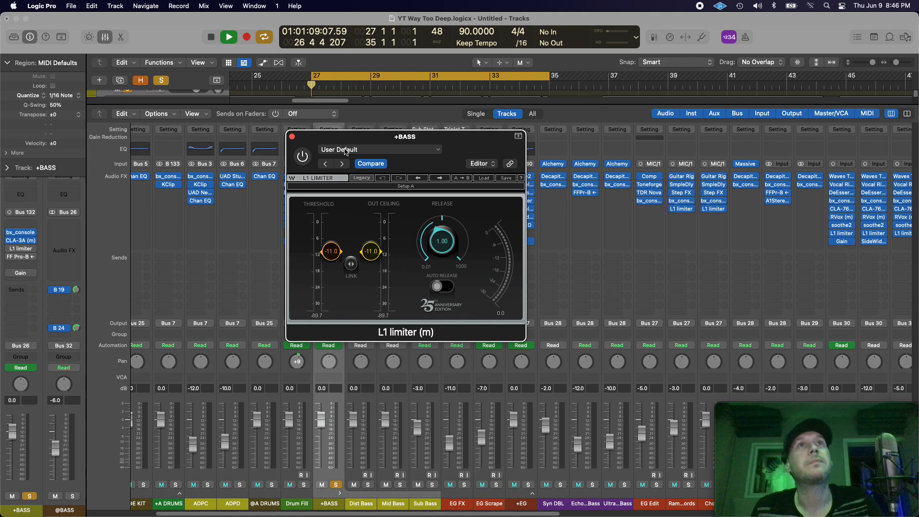
{"action": "left_click", "coordinate": [301, 158]}
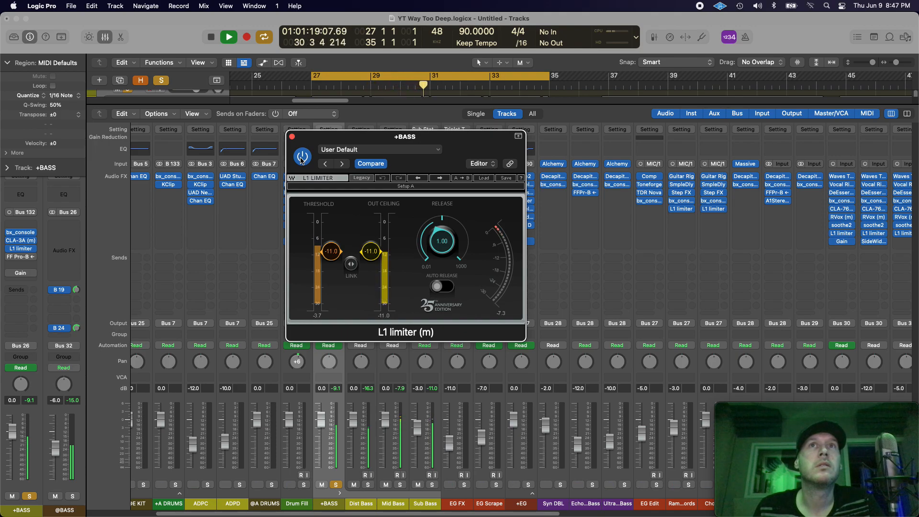
{"action": "key", "text": "space"}
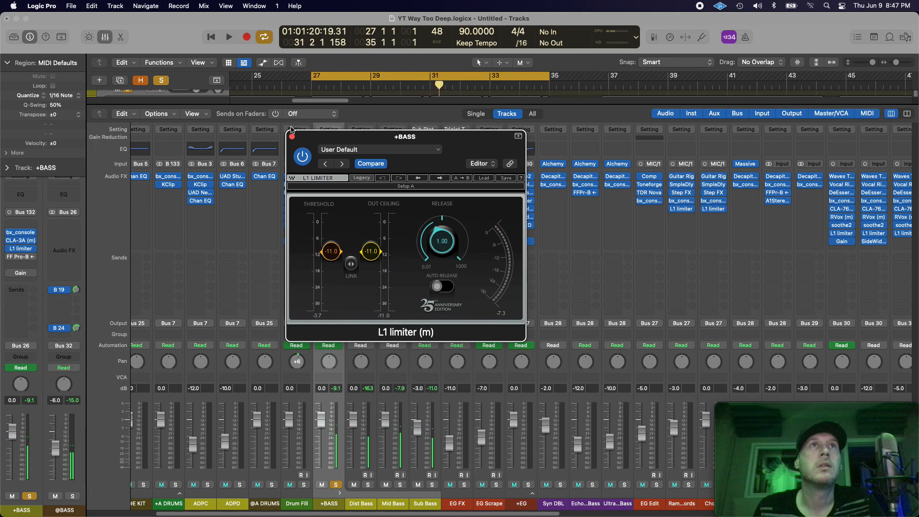
{"action": "left_click", "coordinate": [291, 137]}
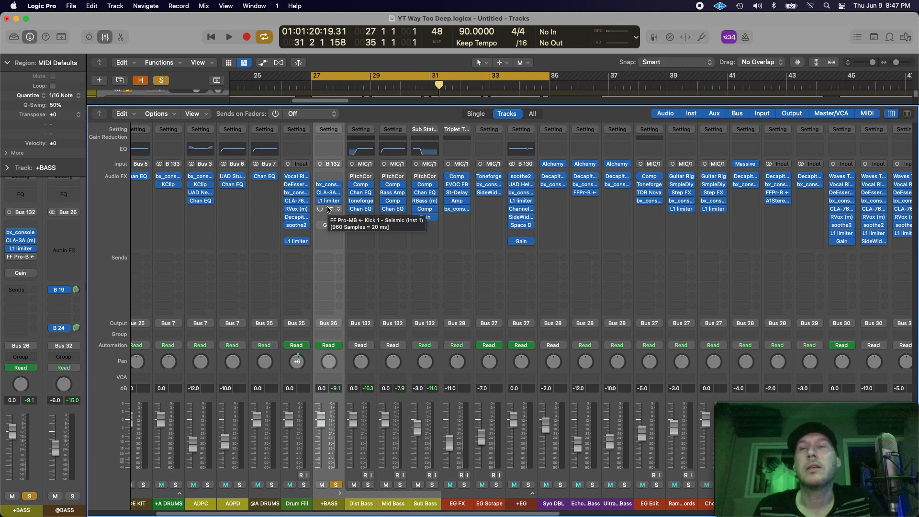
Open FabFilter Pro-MB on +BASS, clear the stack's solo, switch the plug-in on during full-mix playback, then stop and close it
{"action": "left_click", "coordinate": [329, 209]}
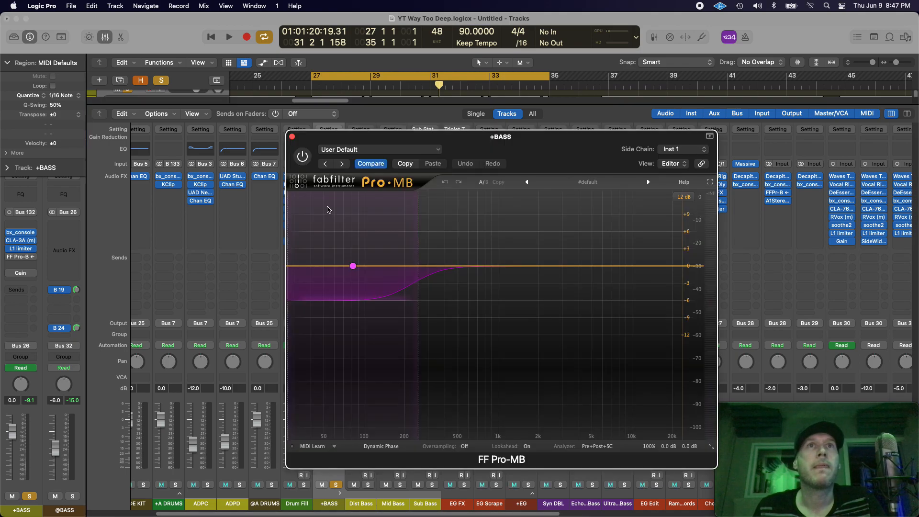
{"action": "left_click_drag", "start_coordinate": [519, 136], "coordinate": [663, 93]}
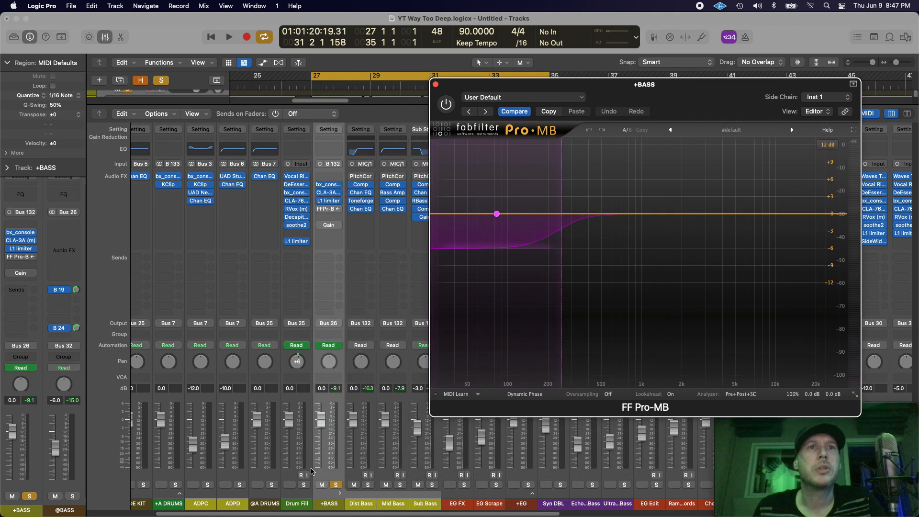
{"action": "left_click", "coordinate": [335, 485]}
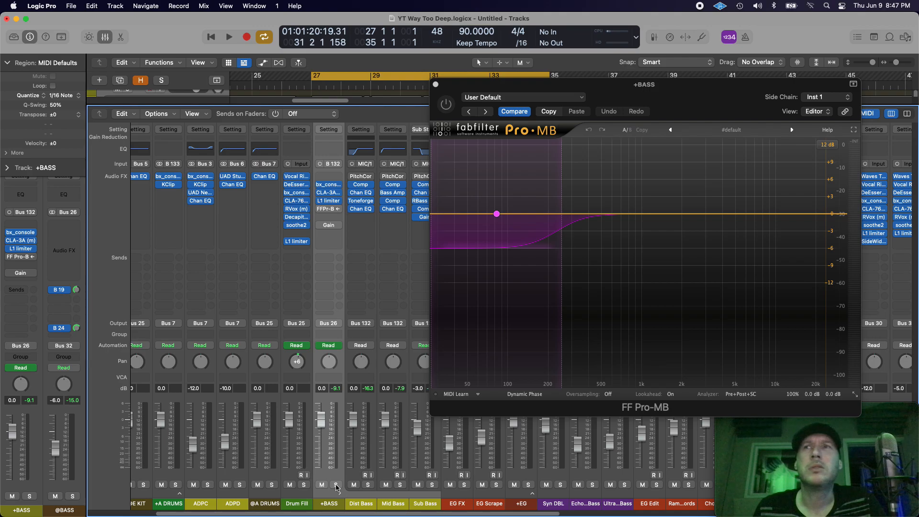
{"action": "key", "text": "space"}
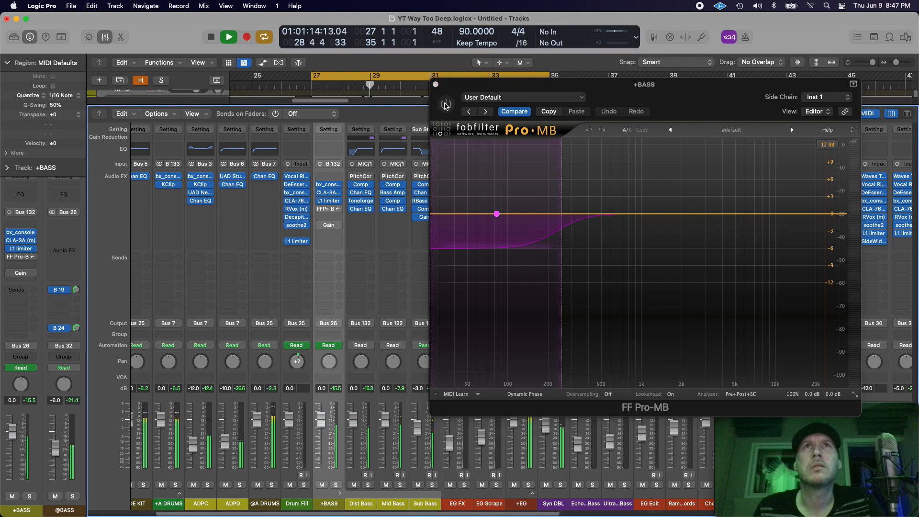
{"action": "left_click", "coordinate": [445, 105]}
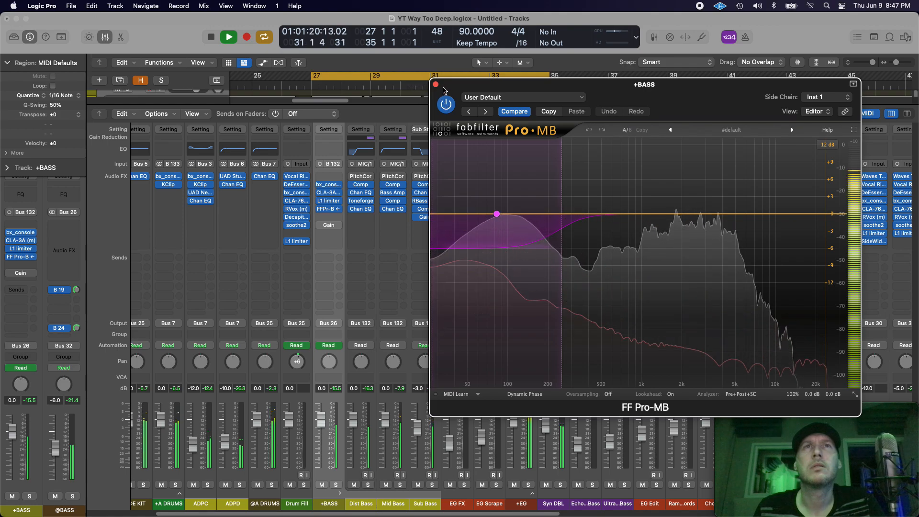
{"action": "key", "text": "space"}
{"action": "left_click", "coordinate": [436, 84]}
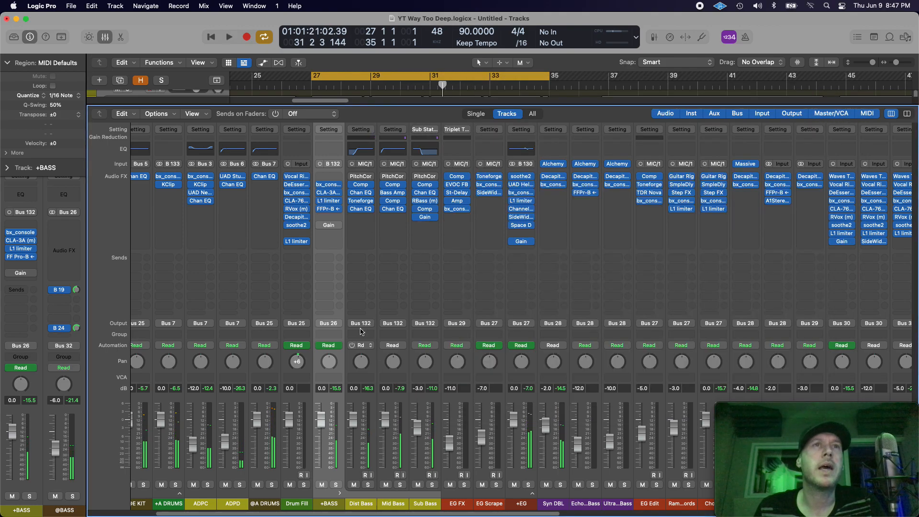
Open Pro-MB on +BASS, watch its band respond during playback, stop, inspect the band's high crossover, and close the window
{"action": "left_click", "coordinate": [329, 210]}
{"action": "key", "text": "space"}
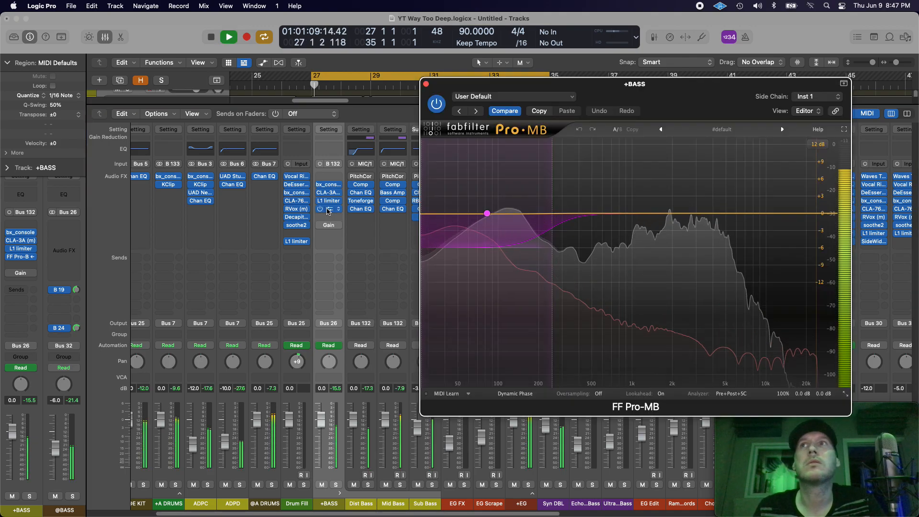
{"action": "key", "text": "space"}
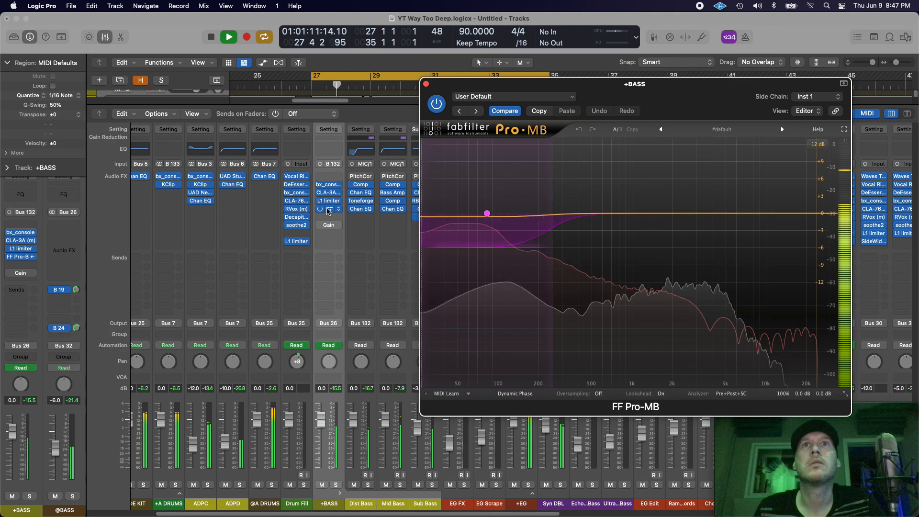
{"action": "left_click_drag", "start_coordinate": [707, 93], "coordinate": [673, 89]}
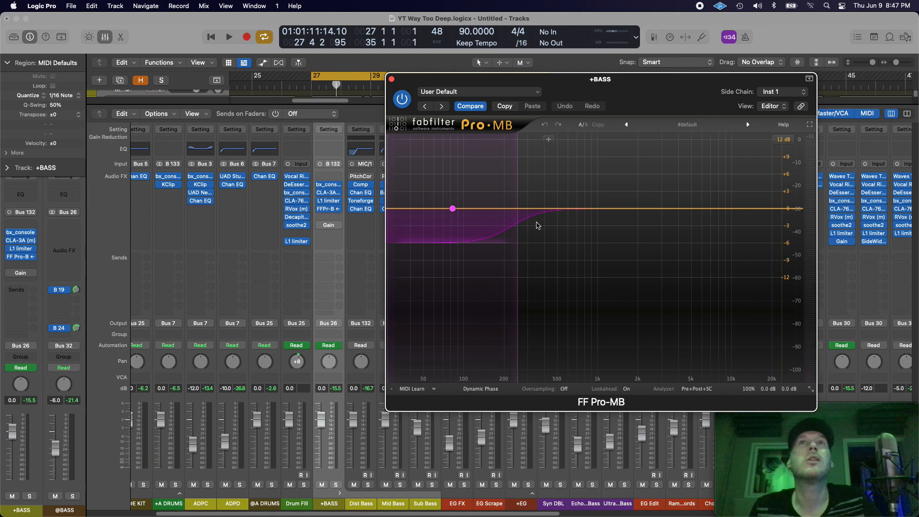
{"action": "mouse_move", "coordinate": [519, 226]}
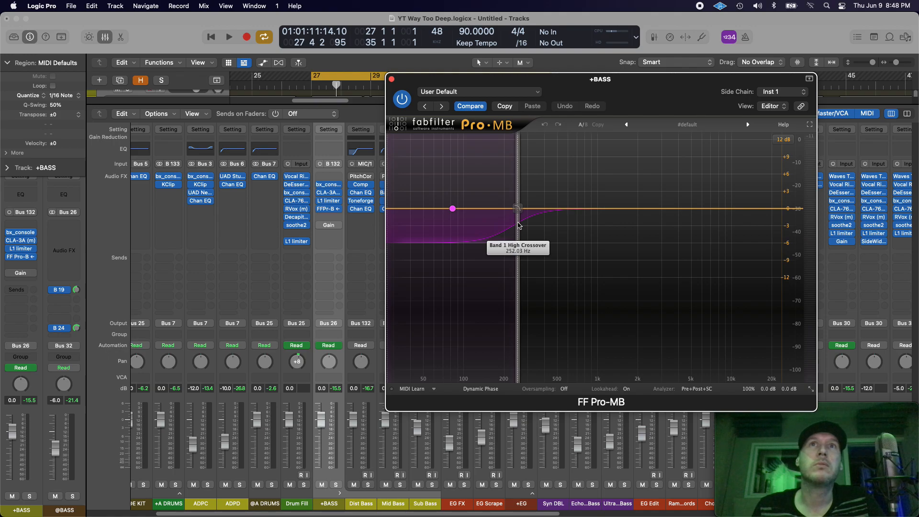
{"action": "left_click_drag", "start_coordinate": [407, 79], "coordinate": [331, 87]}
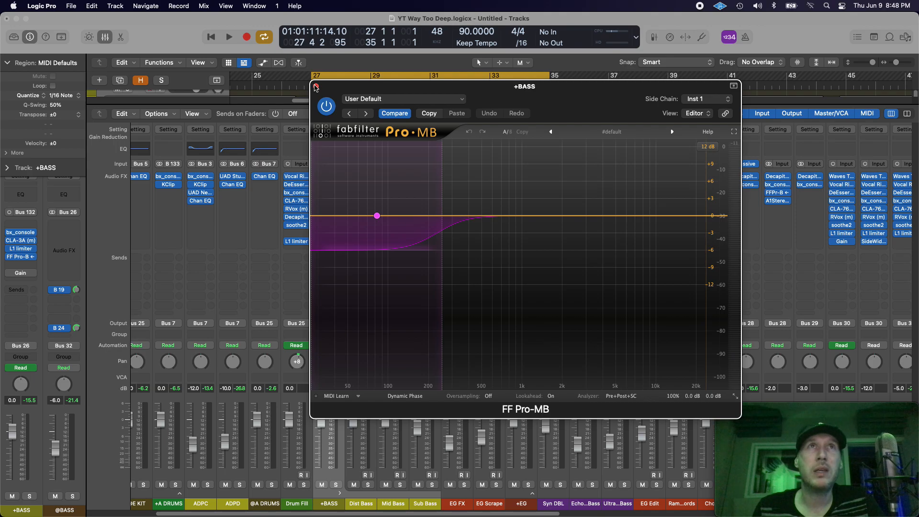
{"action": "left_click", "coordinate": [316, 87]}
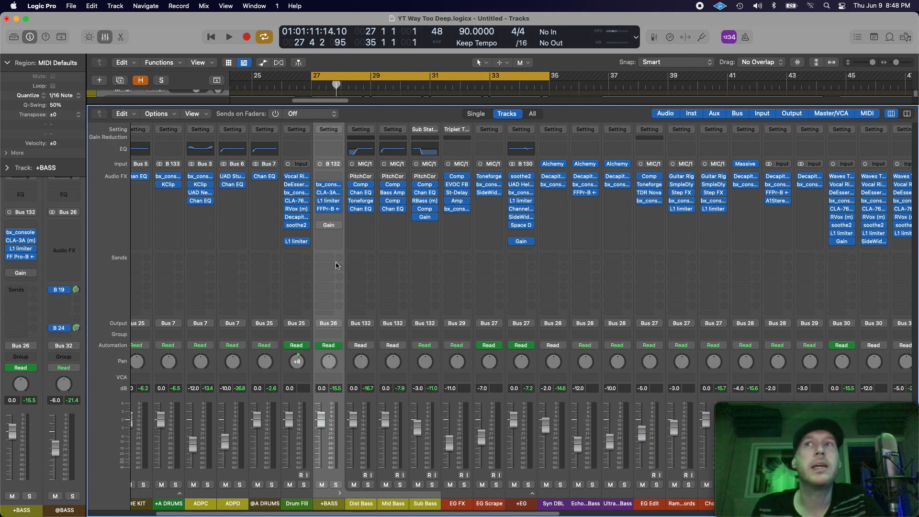
Mute the +BASS stack, play the mix briefly without bass, then stop playback
{"action": "left_click", "coordinate": [321, 484]}
{"action": "key", "text": "space"}
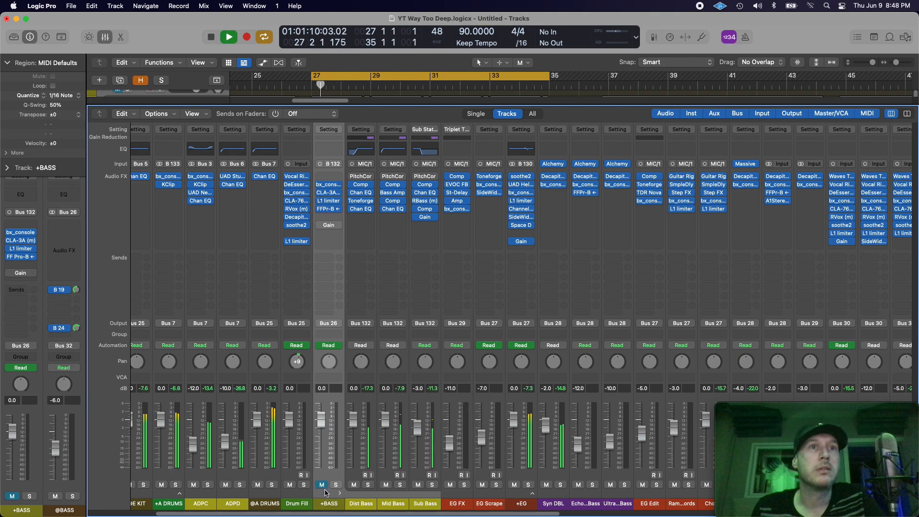
{"action": "key", "text": "space"}
Solo @E KIT and then add @A DRUMS during playback to hear the drum buses, then stop and clear both solos
{"action": "left_click_drag", "start_coordinate": [295, 514], "coordinate": [227, 515]}
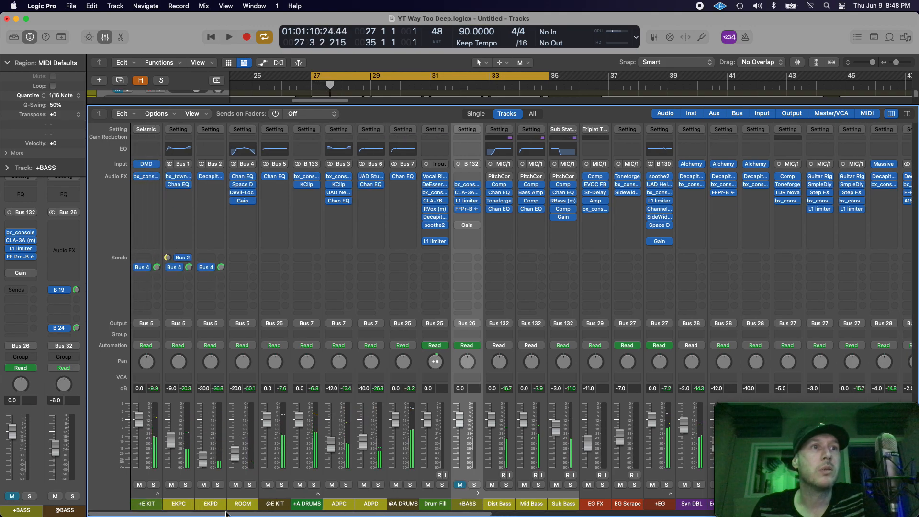
{"action": "left_click", "coordinate": [281, 485]}
{"action": "key", "text": "space"}
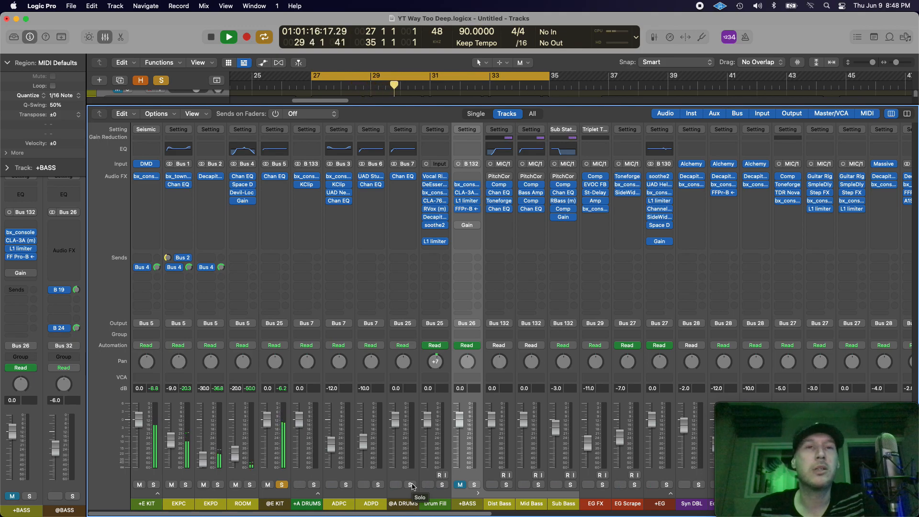
{"action": "left_click", "coordinate": [410, 485]}
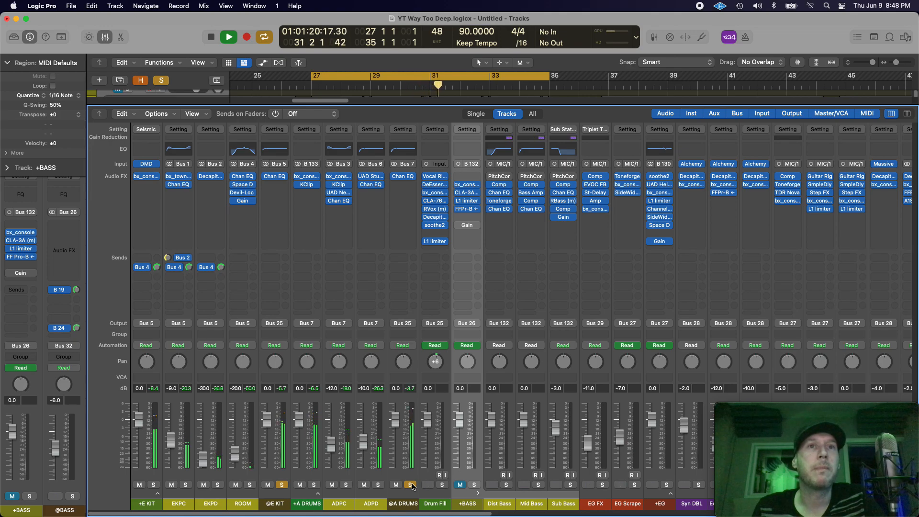
{"action": "key", "text": "space"}
{"action": "left_click", "coordinate": [411, 485]}
{"action": "left_click", "coordinate": [281, 484]}
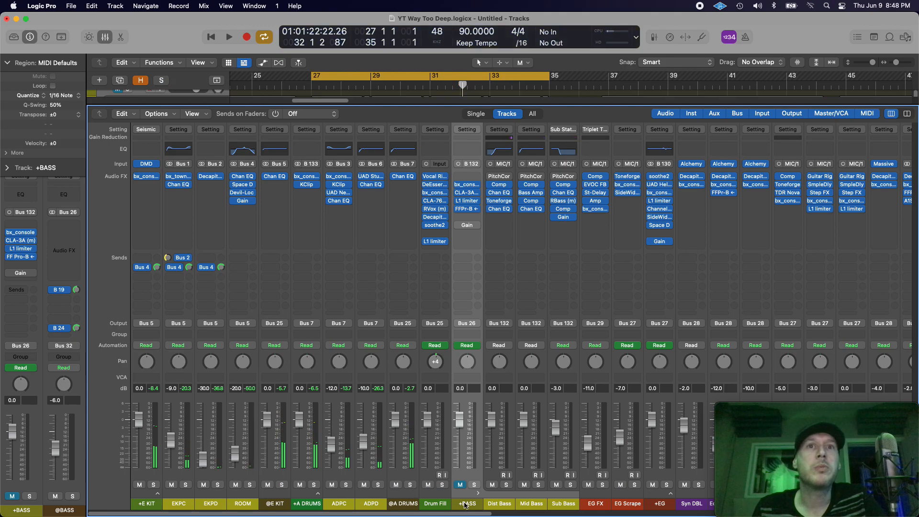
Open and close Pro-MB on +BASS twice to review its side-chained low band
{"action": "left_click", "coordinate": [467, 209]}
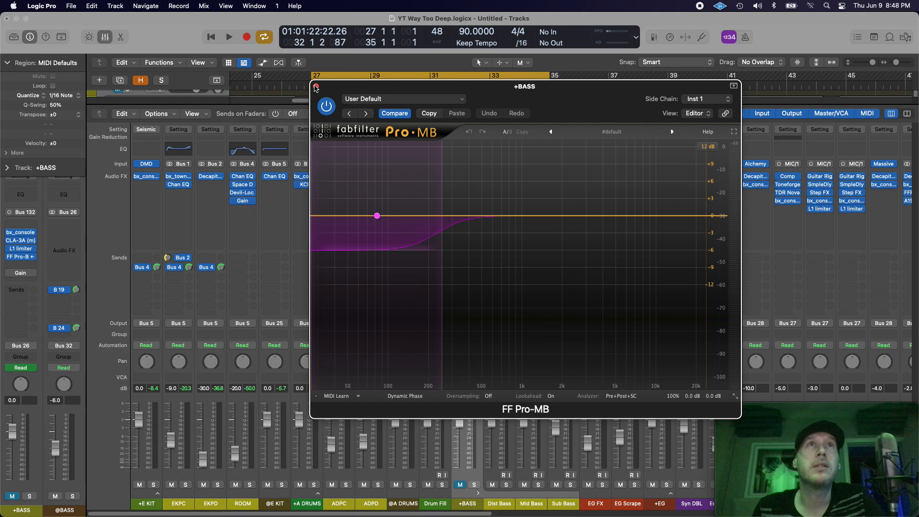
{"action": "left_click", "coordinate": [316, 87]}
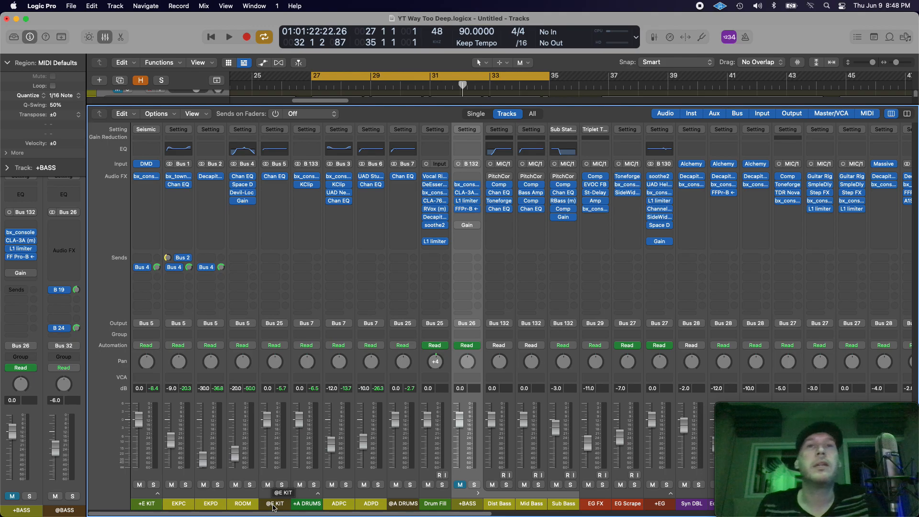
{"action": "left_click", "coordinate": [466, 210]}
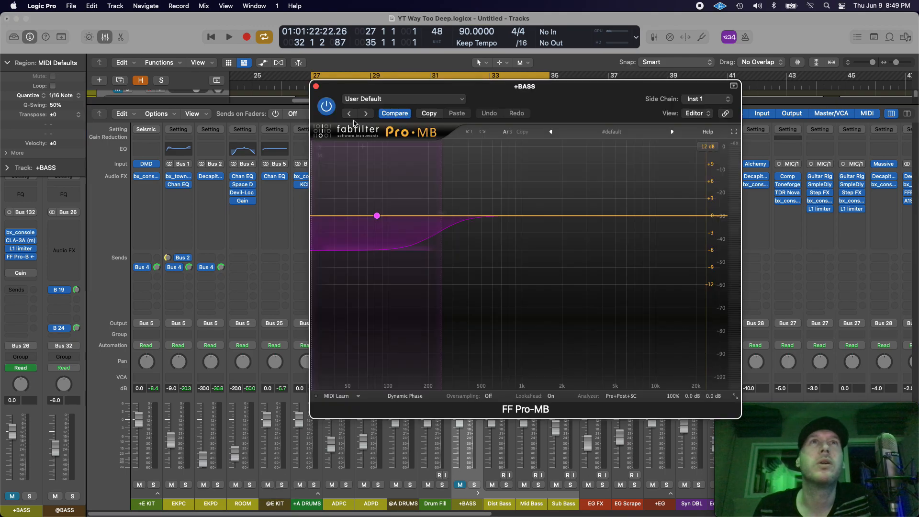
{"action": "left_click", "coordinate": [316, 87]}
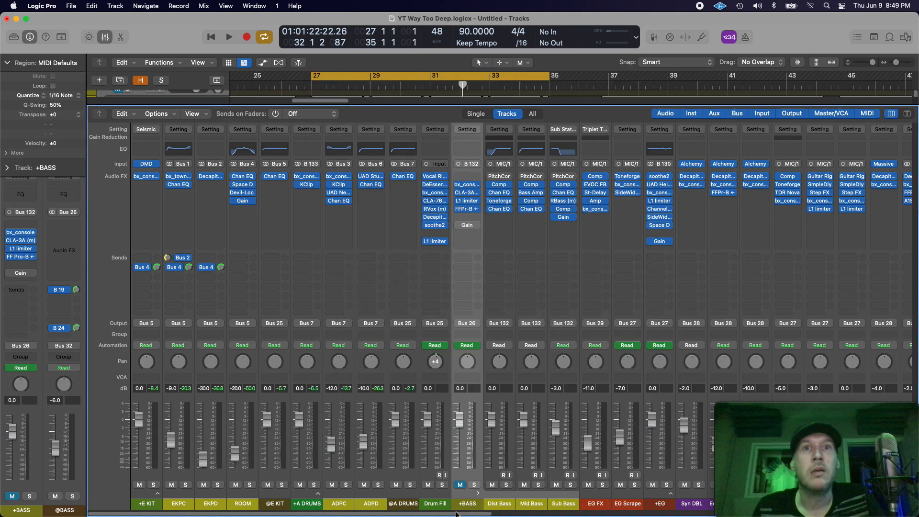
Unmute the +BASS stack and check its Pro-MB window once more before closing it
{"action": "left_click_drag", "start_coordinate": [450, 513], "coordinate": [506, 515]}
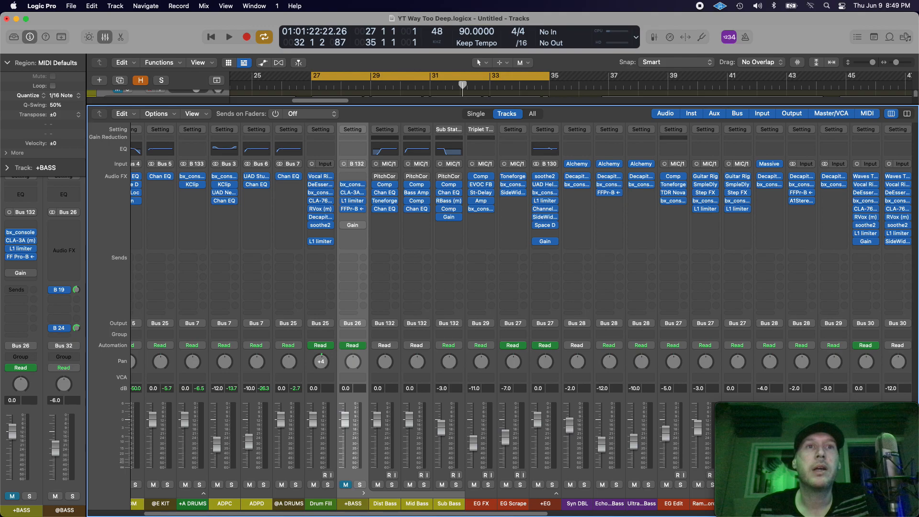
{"action": "left_click", "coordinate": [346, 485]}
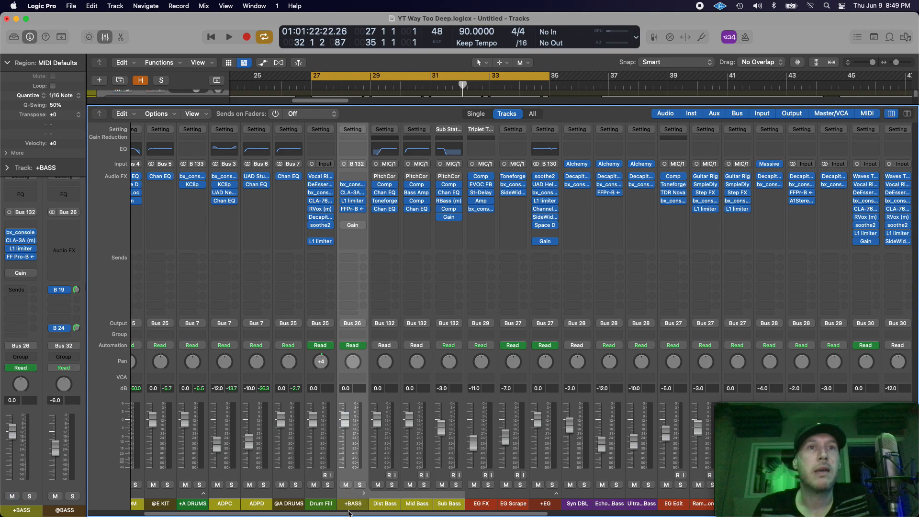
{"action": "left_click", "coordinate": [353, 209]}
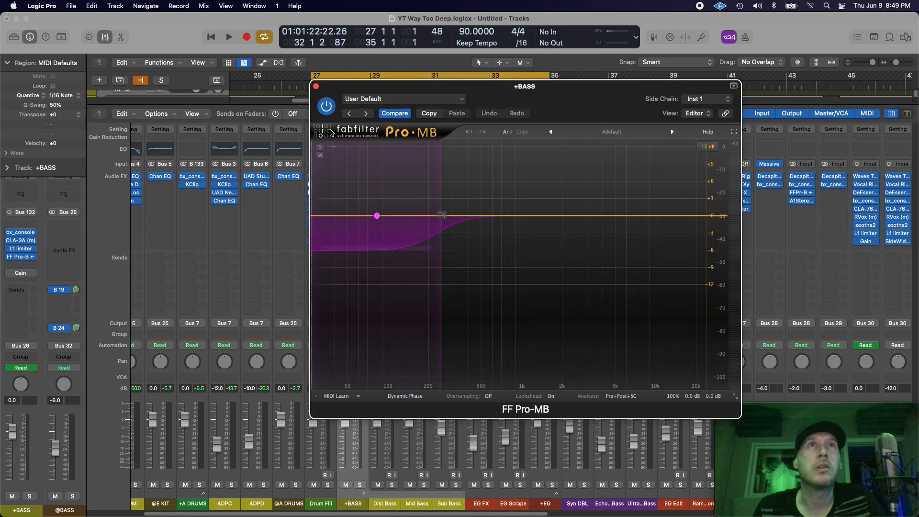
{"action": "left_click", "coordinate": [318, 87]}
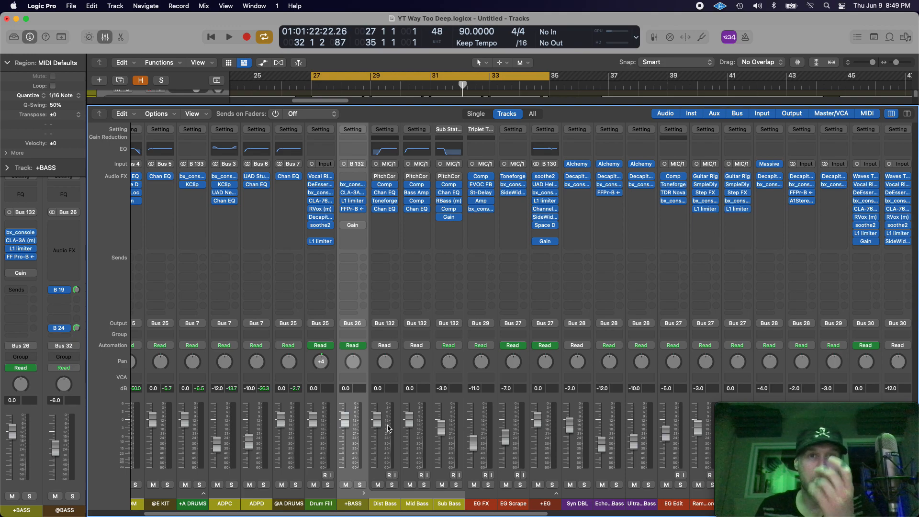
Switch on the Gain plug-in on +BASS and close its window
{"action": "left_click", "coordinate": [354, 226]}
{"action": "left_click", "coordinate": [304, 158]}
{"action": "left_click", "coordinate": [292, 137]}
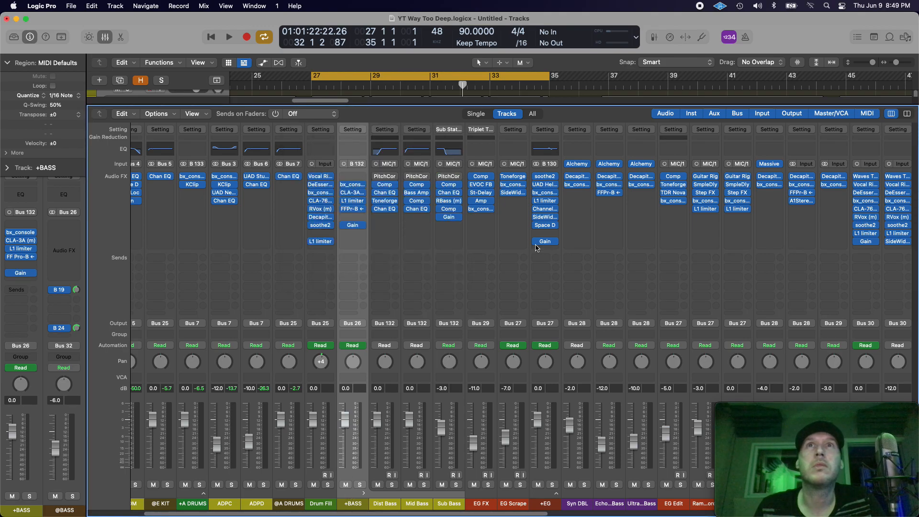
Collapse the +BASS stack in the mixer, then review its Gain plug-in and close the window
{"action": "left_click", "coordinate": [363, 493]}
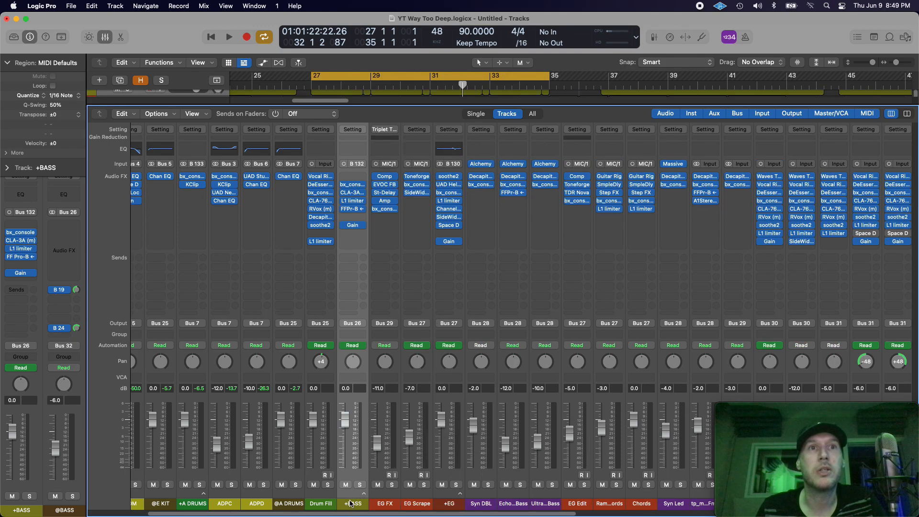
{"action": "left_click", "coordinate": [353, 225]}
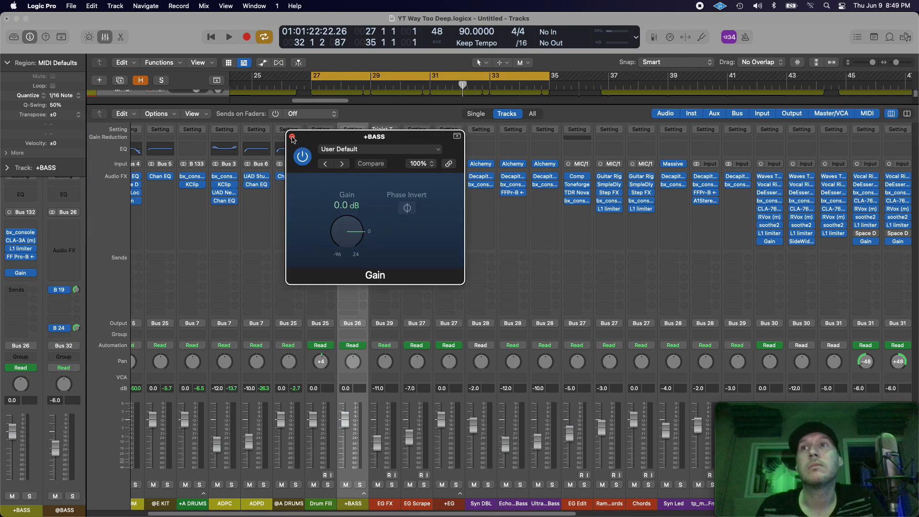
{"action": "left_click", "coordinate": [291, 138]}
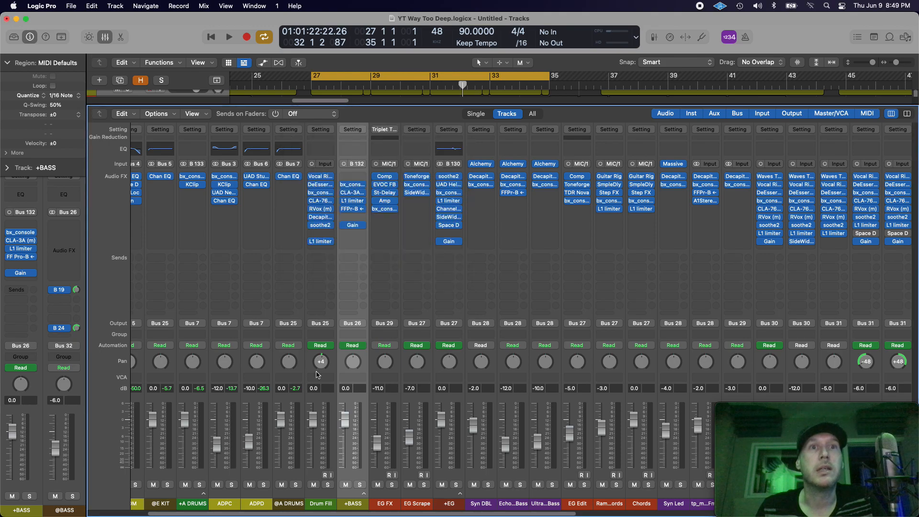
Hide the mixer and select the +BASS stack in the arrangement
{"action": "key", "text": "x"}
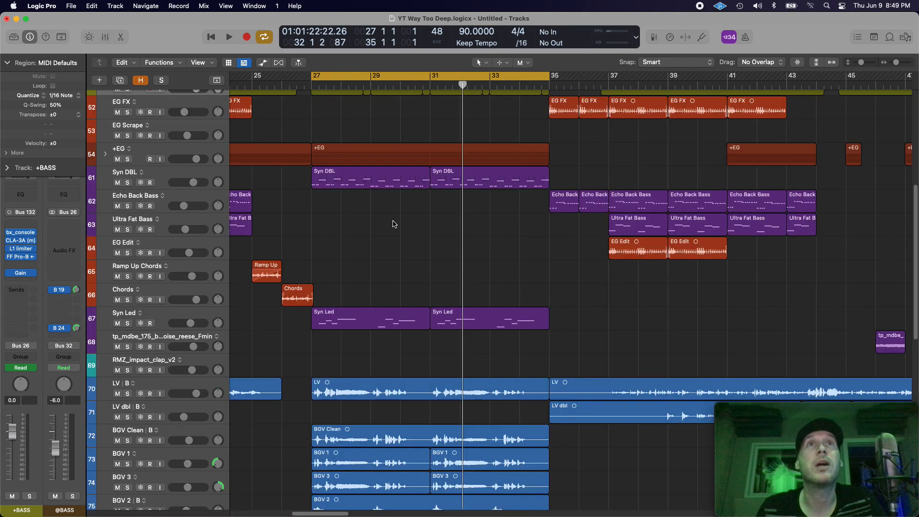
{"action": "scroll", "coordinate": [359, 328], "scroll_direction": "down", "scroll_amount": 5}
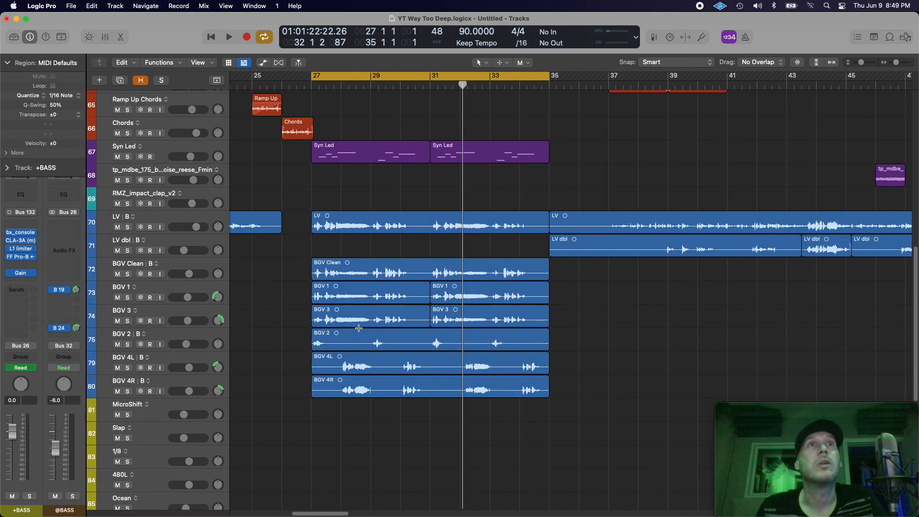
{"action": "scroll", "coordinate": [358, 327], "scroll_direction": "down", "scroll_amount": 5}
{"action": "scroll", "coordinate": [359, 328], "scroll_direction": "up", "scroll_amount": 10}
{"action": "scroll", "coordinate": [358, 328], "scroll_direction": "up", "scroll_amount": 5}
{"action": "left_click", "coordinate": [170, 330]}
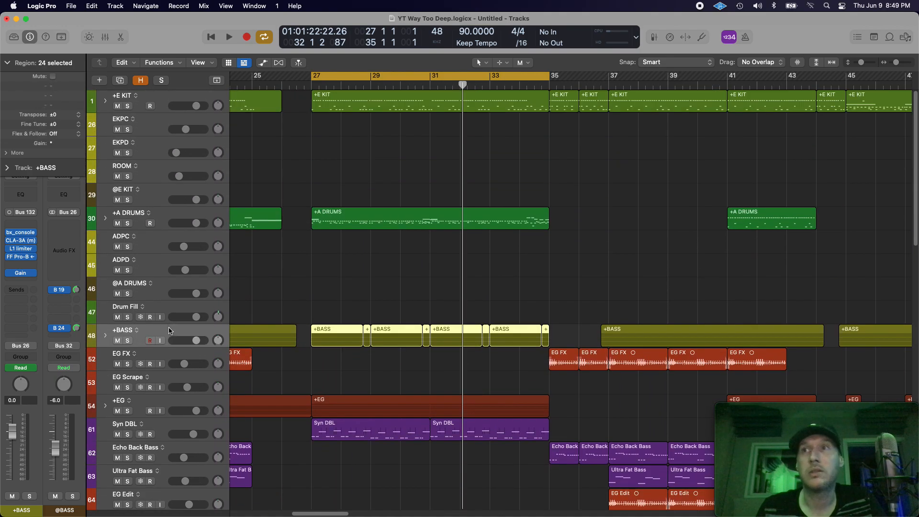
Show track automation across the song, place the playhead at bar 53 and turn cycle mode off
{"action": "key", "text": "a"}
{"action": "key", "text": "super+Left"}
{"action": "key", "text": "super+Left"}
{"action": "key", "text": "super+Left"}
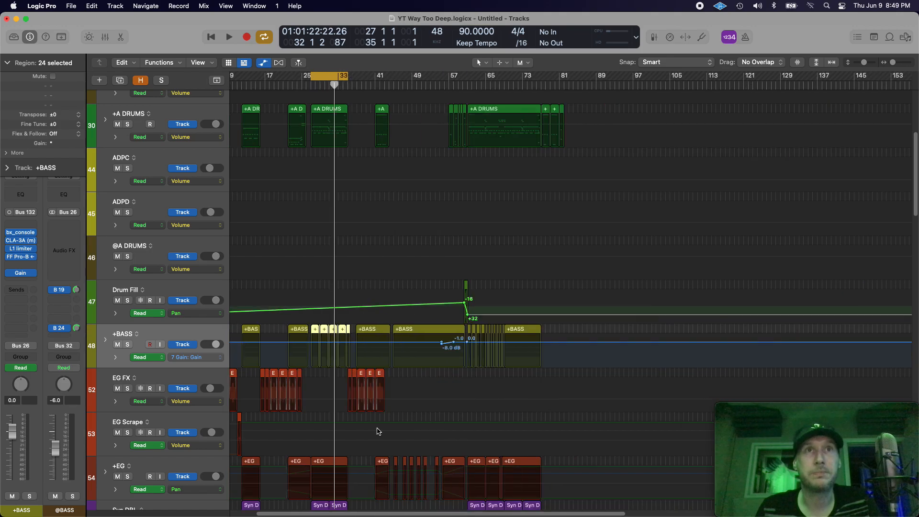
{"action": "left_click", "coordinate": [428, 86]}
{"action": "key", "text": "c"}
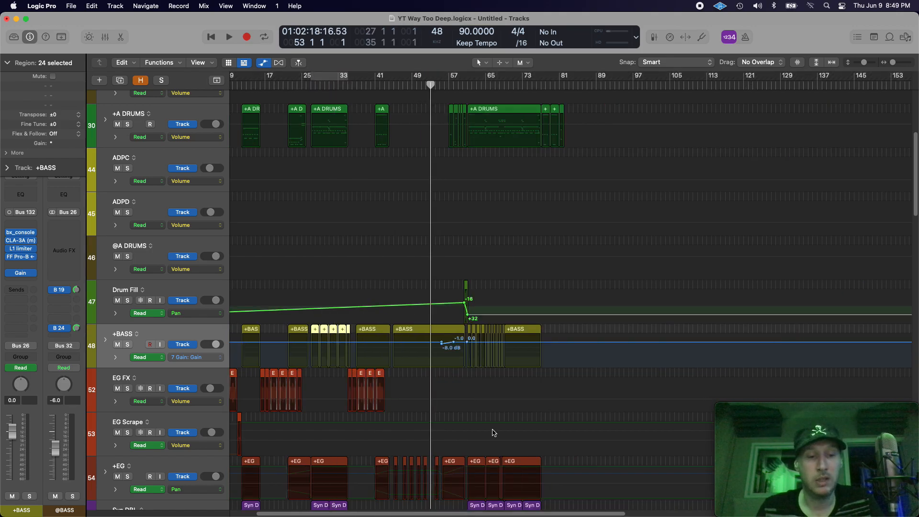
Examine the Gain automation on +BASS between bars 55 and 61, briefly expanding the stack to view its bass tracks
{"action": "key", "text": "super+Right"}
{"action": "key", "text": "super+Right"}
{"action": "scroll", "coordinate": [494, 433], "scroll_direction": "right", "scroll_amount": 15}
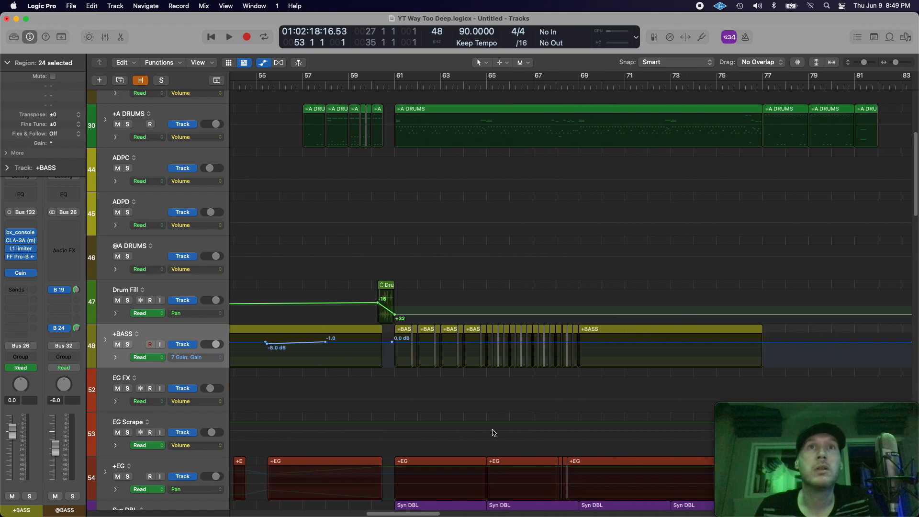
{"action": "key", "text": "super+Right"}
{"action": "scroll", "coordinate": [494, 433], "scroll_direction": "left", "scroll_amount": 3}
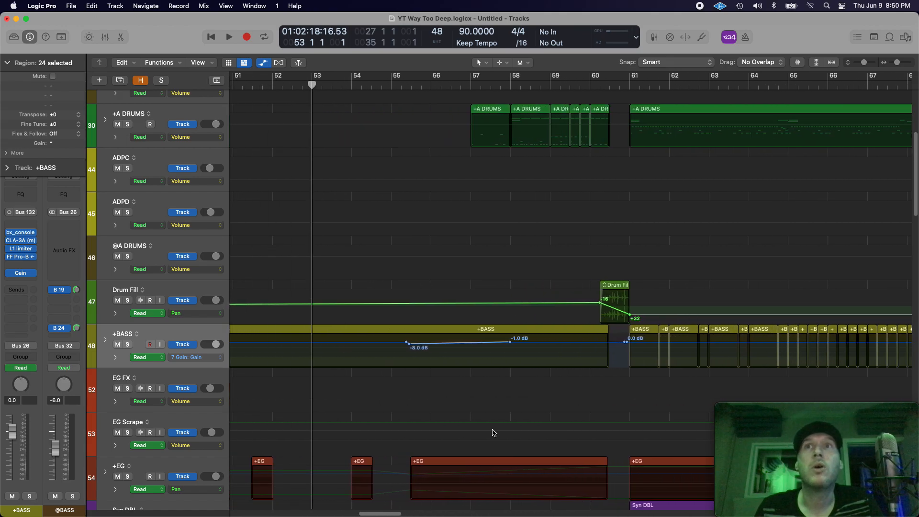
{"action": "key", "text": "super+Right"}
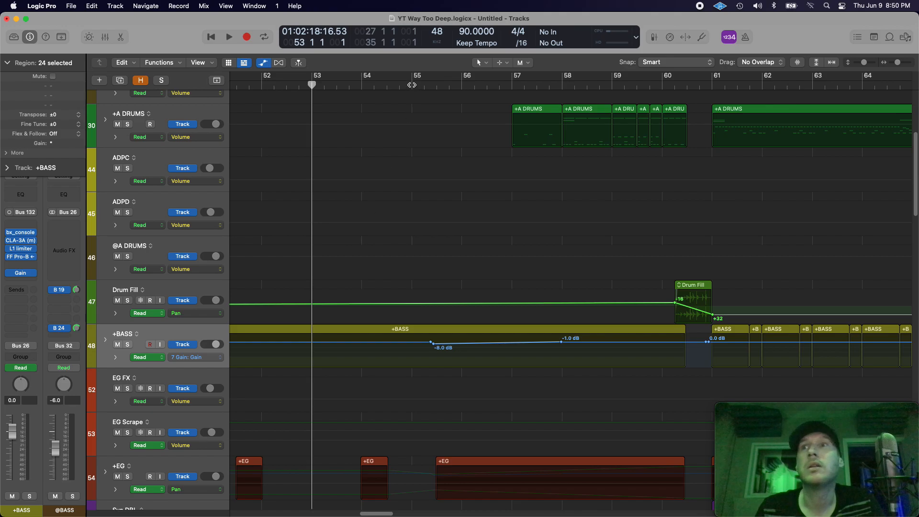
{"action": "left_click", "coordinate": [106, 341]}
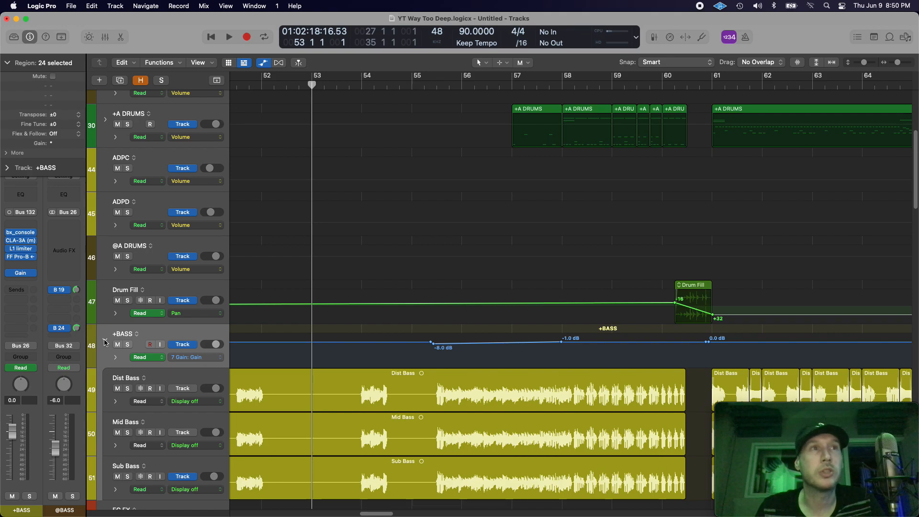
{"action": "left_click", "coordinate": [105, 341]}
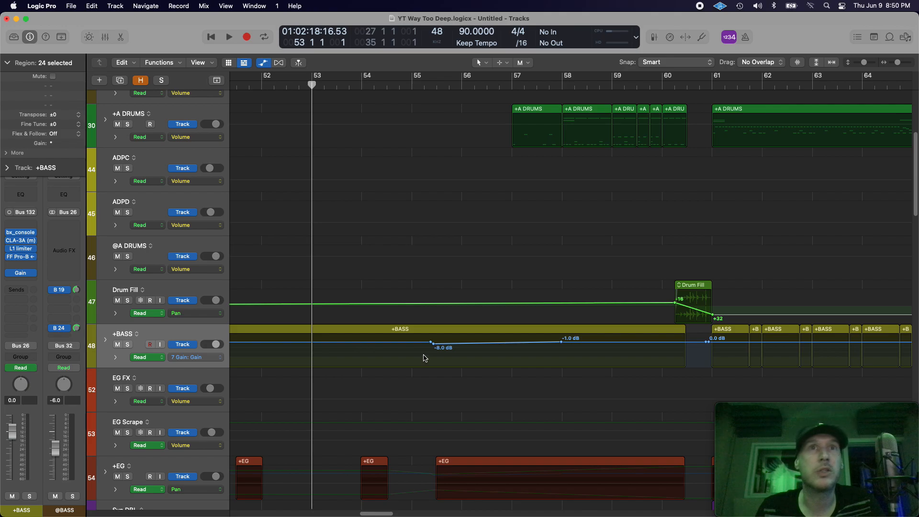
Play the song from bar 55 with +BASS soloed to hear its Gain automation, then stop and unsolo the stack
{"action": "left_click", "coordinate": [423, 84]}
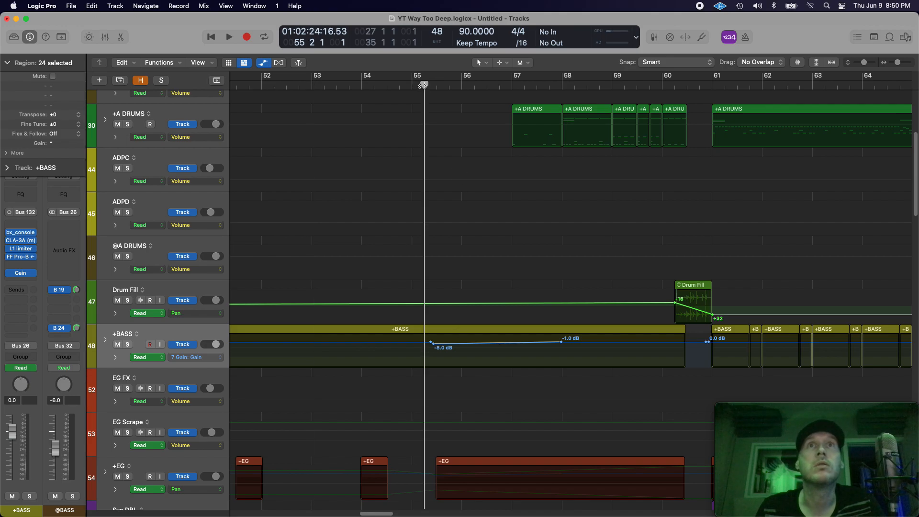
{"action": "key", "text": "space"}
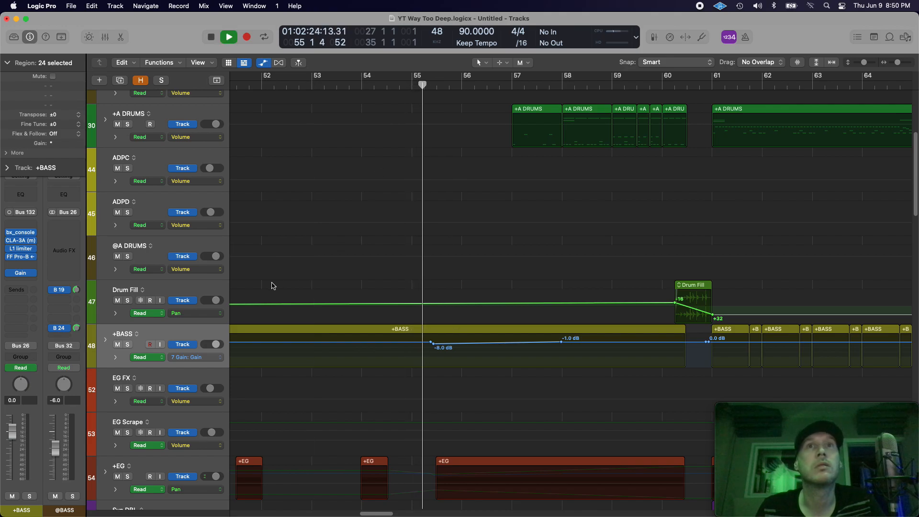
{"action": "left_click", "coordinate": [127, 345]}
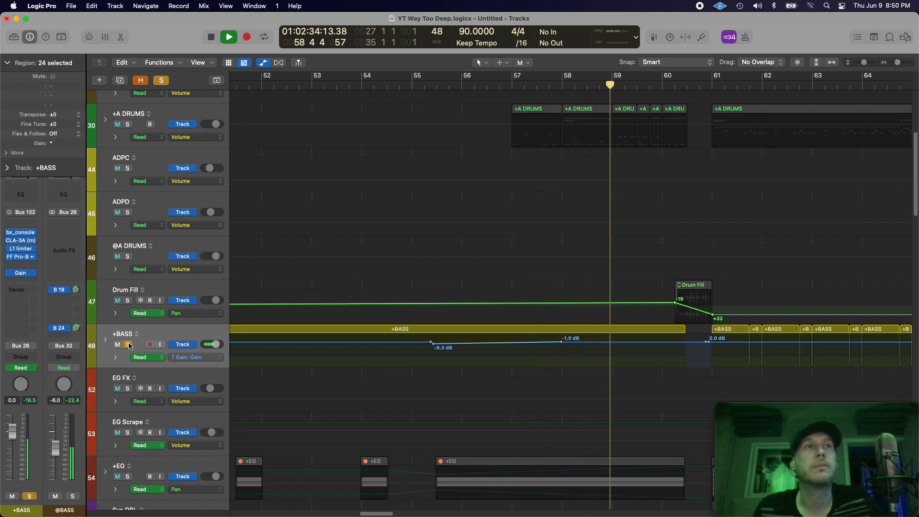
{"action": "key", "text": "space"}
{"action": "left_click", "coordinate": [128, 344]}
Select the +BASS stack and hide the track automation, briefly checking its channel strip in the mixer
{"action": "left_click", "coordinate": [171, 339]}
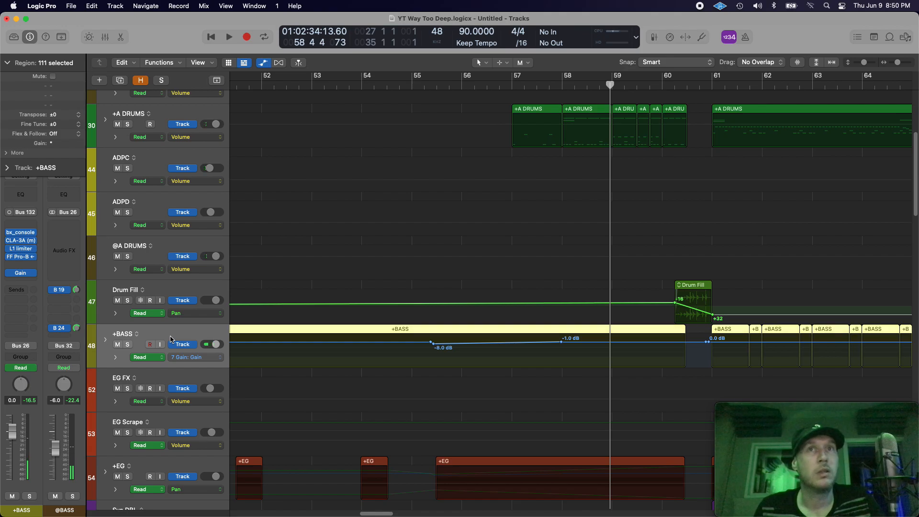
{"action": "key", "text": "super+Left"}
{"action": "key", "text": "super+Left"}
{"action": "key", "text": "super+Left"}
{"action": "key", "text": "super+Left"}
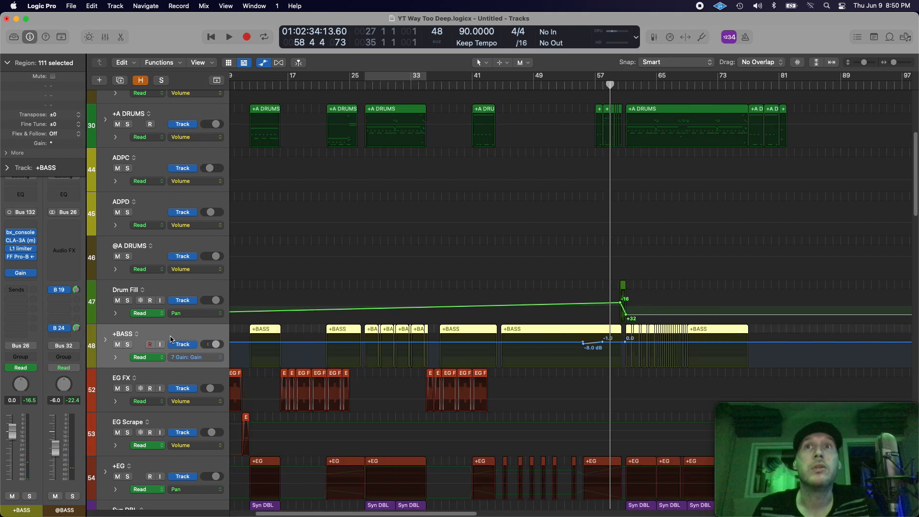
{"action": "key", "text": "super+Left"}
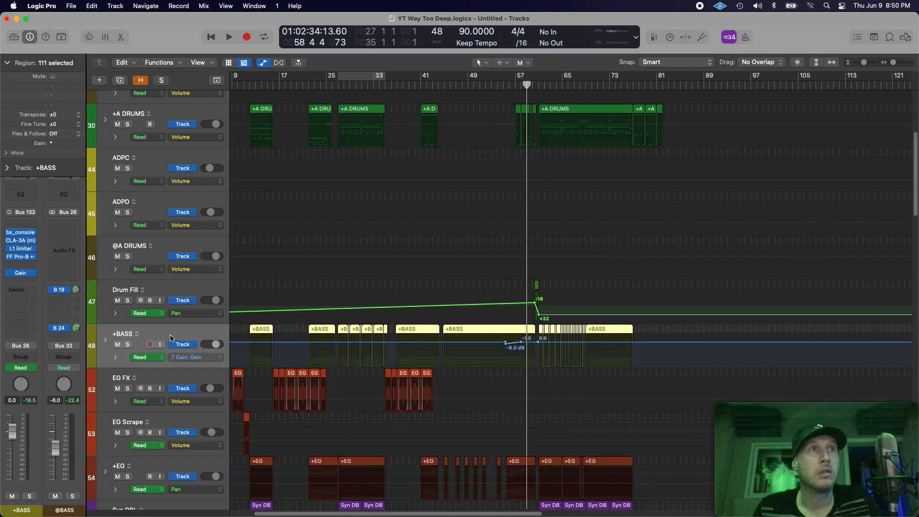
{"action": "key", "text": "a"}
{"action": "key", "text": "x"}
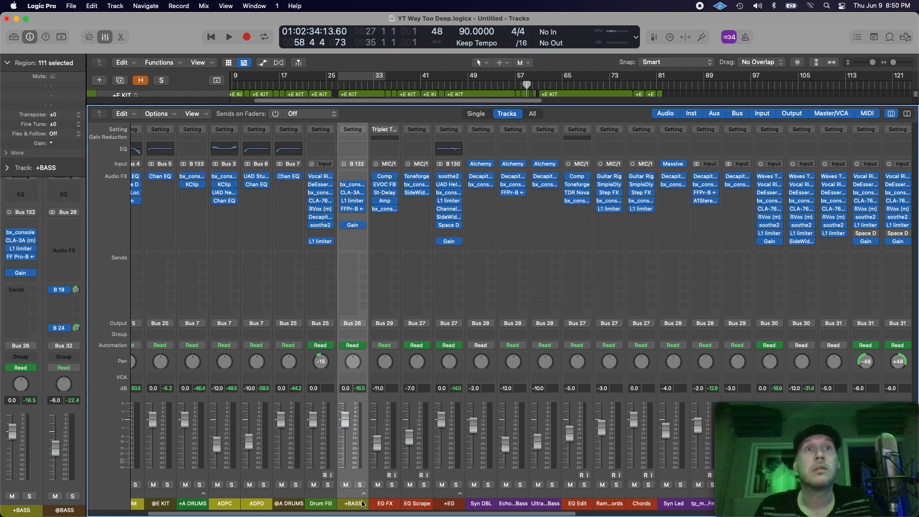
{"action": "key", "text": "x"}
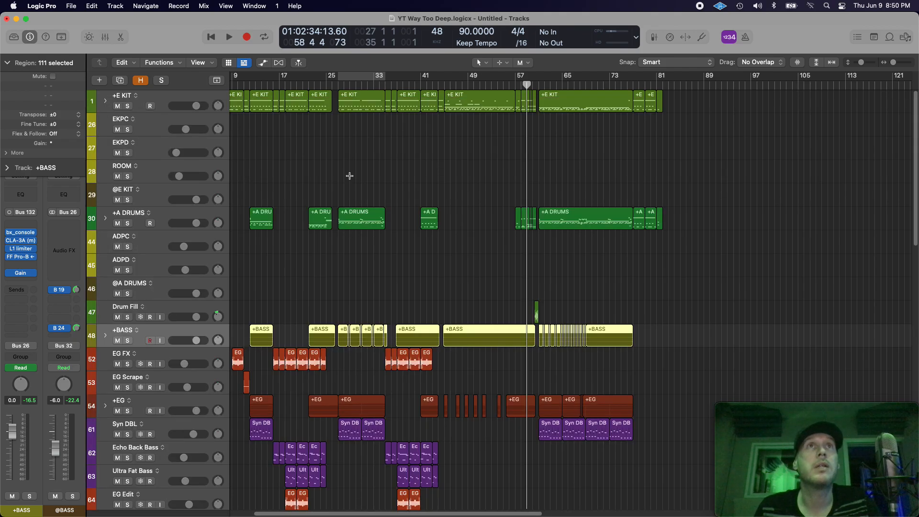
Turn on cycle mode over bars 27 to 35, play the full arrangement briefly and stop
{"action": "left_click", "coordinate": [341, 85]}
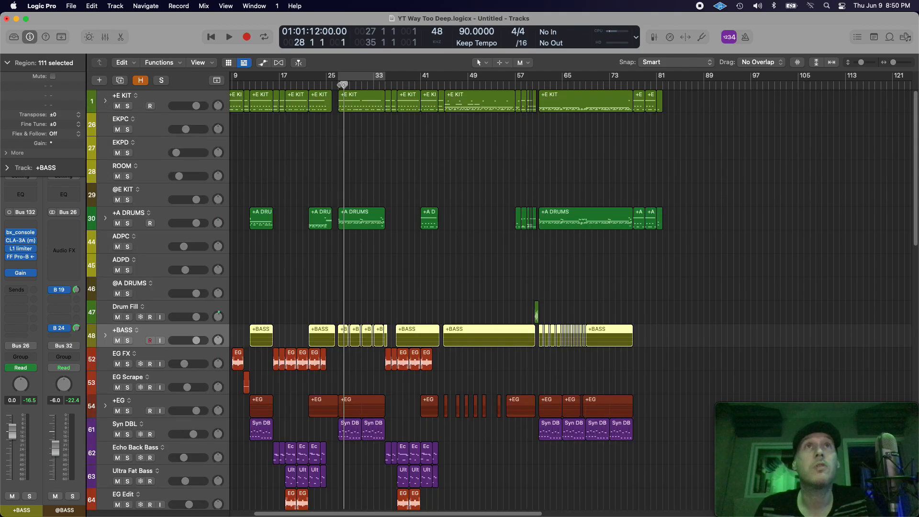
{"action": "key", "text": "c"}
{"action": "key", "text": "space"}
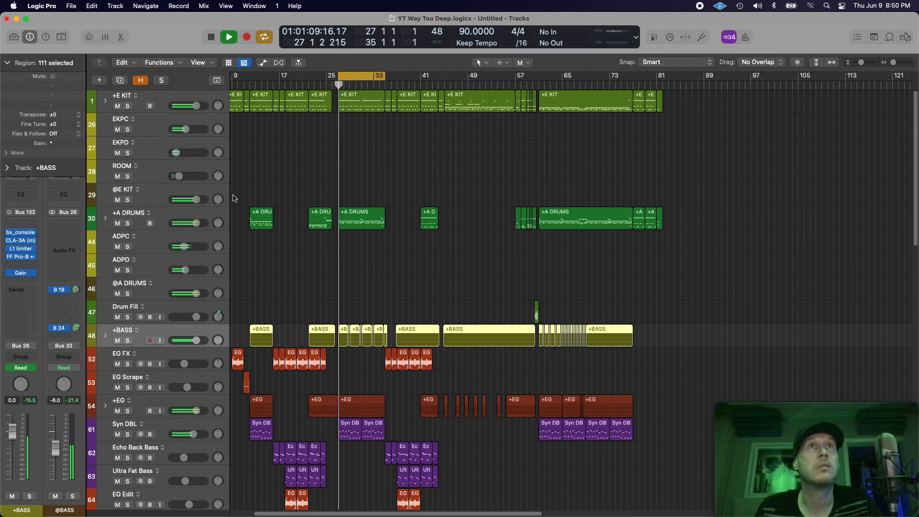
{"action": "key", "text": "space"}
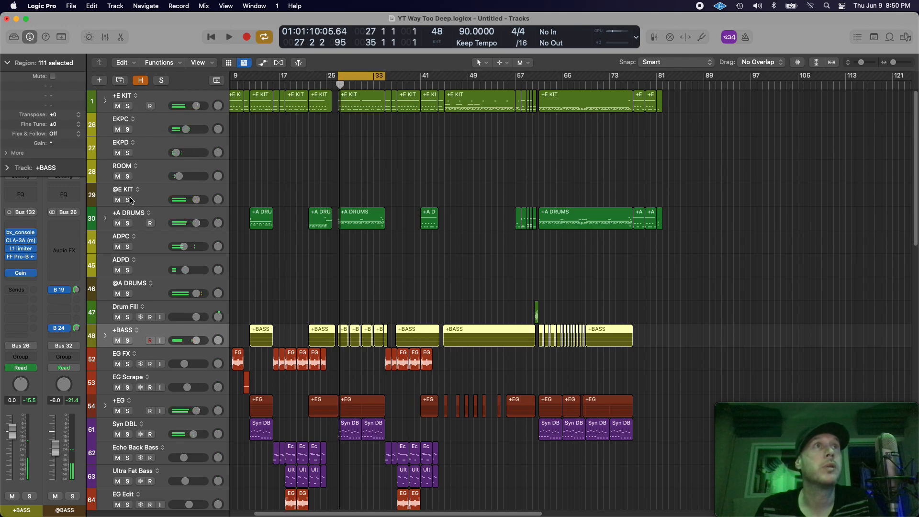
Solo @E KIT, @A DRUMS and +BASS and play them together, jumping ahead to bar 68
{"action": "left_click", "coordinate": [128, 200]}
{"action": "left_click", "coordinate": [128, 294]}
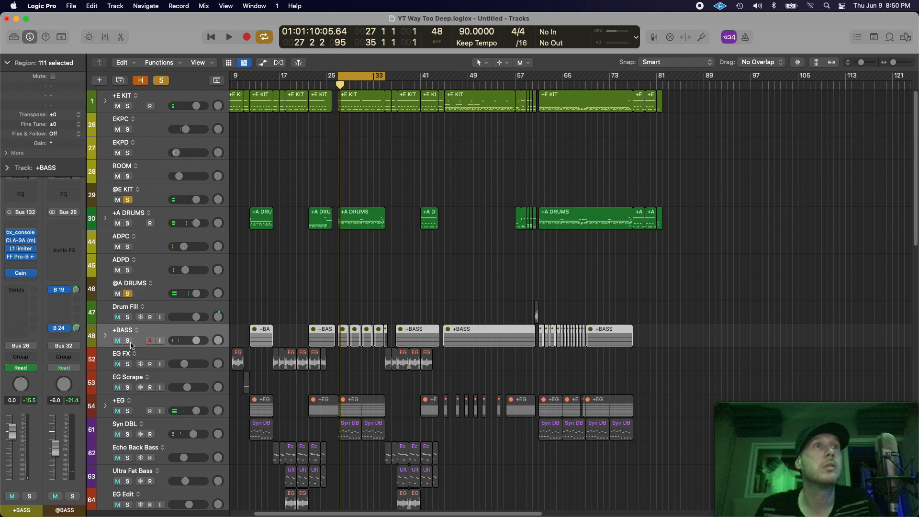
{"action": "left_click", "coordinate": [127, 341]}
{"action": "key", "text": "space"}
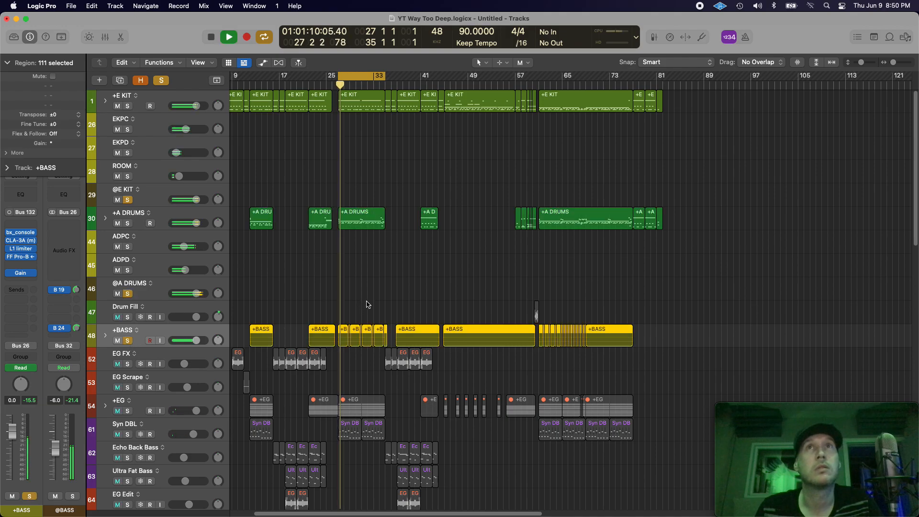
{"action": "left_click", "coordinate": [449, 85]}
{"action": "left_click", "coordinate": [583, 86]}
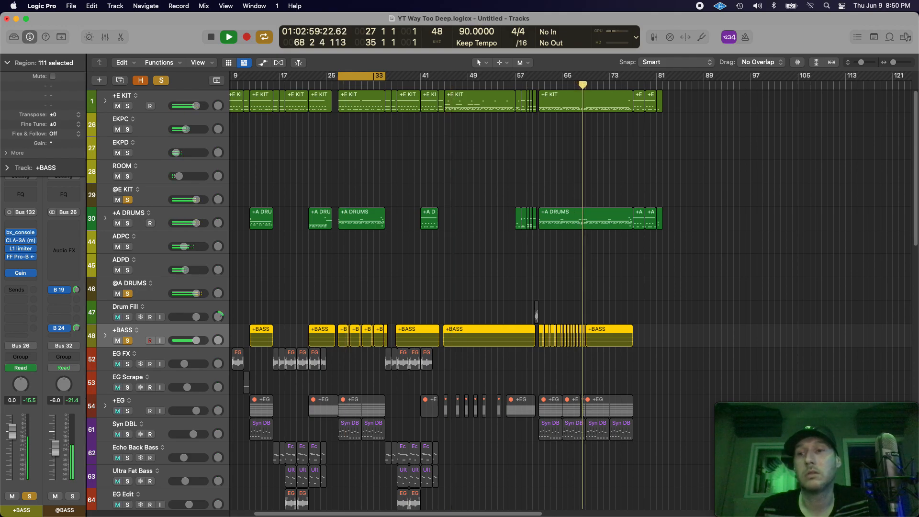
Stop playback and deselect the regions, switching briefly to Console and back to the project
{"action": "key", "text": "super+Tab"}
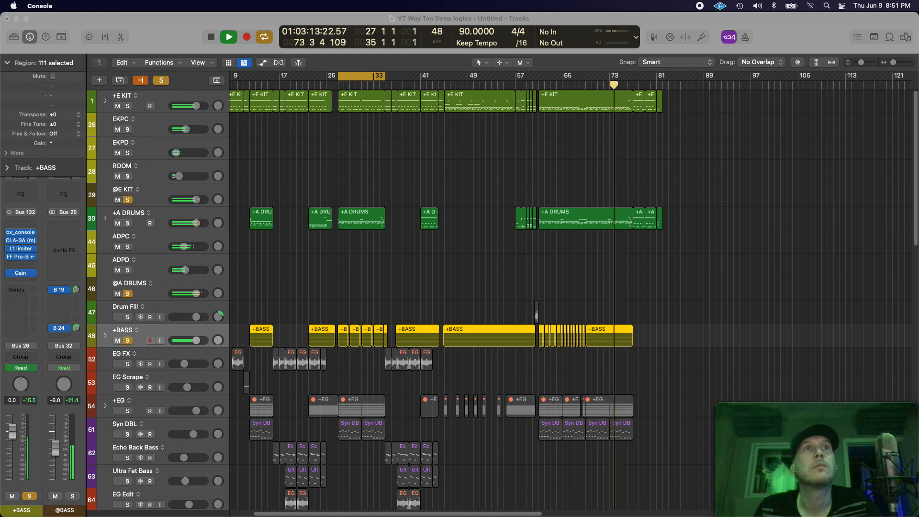
{"action": "left_click", "coordinate": [401, 242]}
{"action": "key", "text": "space"}
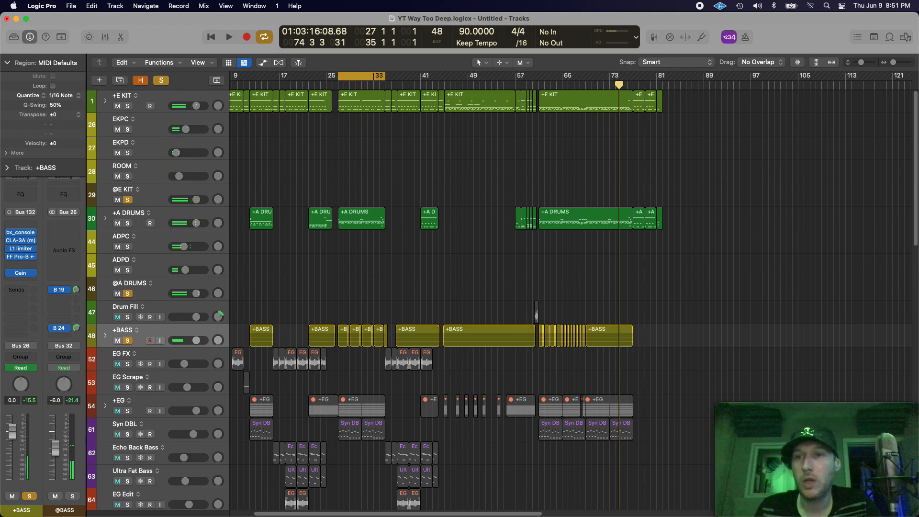
{"action": "key", "text": "super+Tab"}
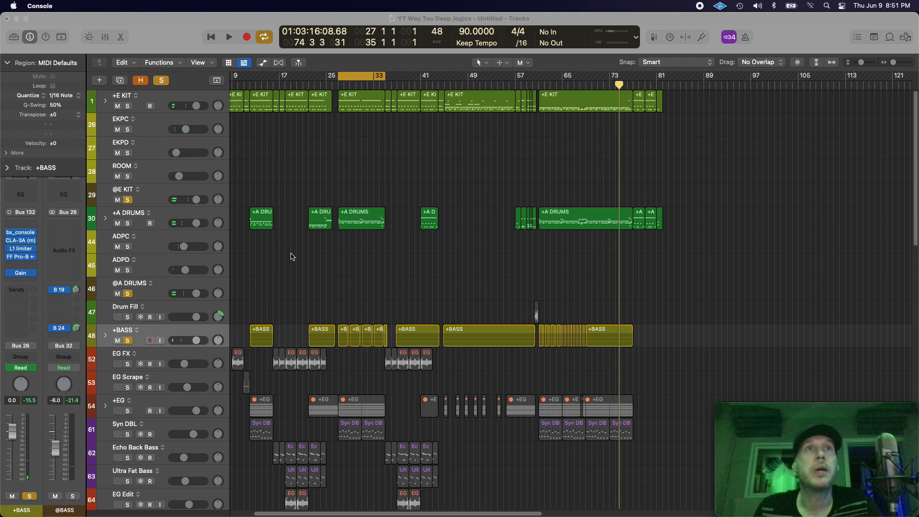
{"action": "left_click", "coordinate": [287, 284]}
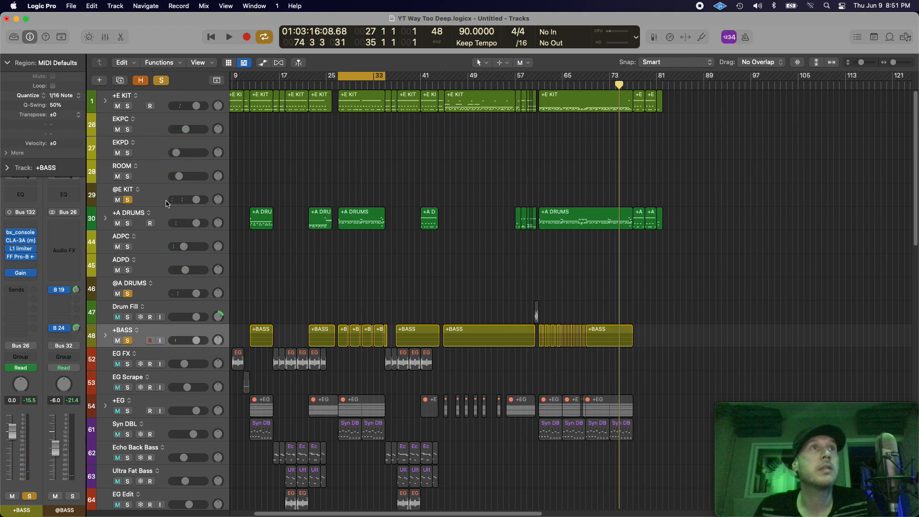
Unsolo @E KIT, @A DRUMS and +BASS
{"action": "left_click", "coordinate": [127, 200]}
{"action": "left_click", "coordinate": [127, 293]}
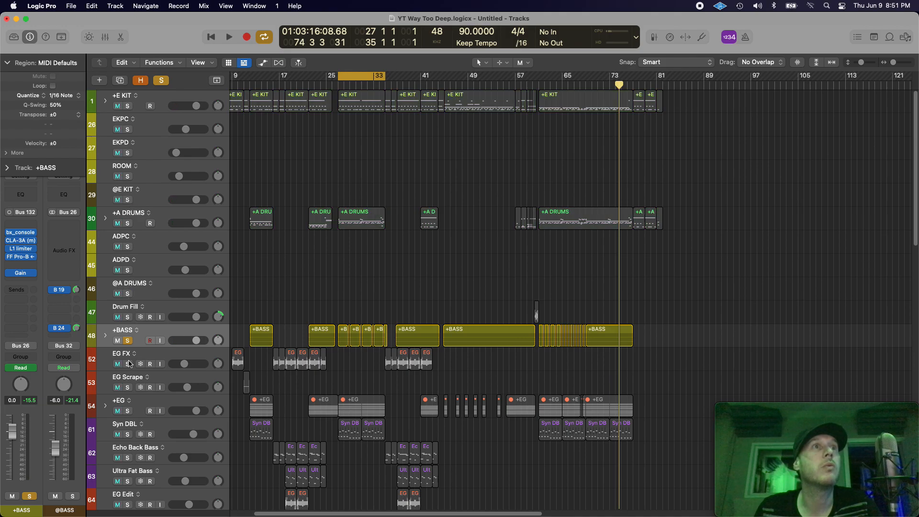
{"action": "left_click", "coordinate": [128, 336]}
Place the playhead at bar 27 and turn cycle mode off
{"action": "key", "text": "super+Right"}
{"action": "key", "text": "super+Right"}
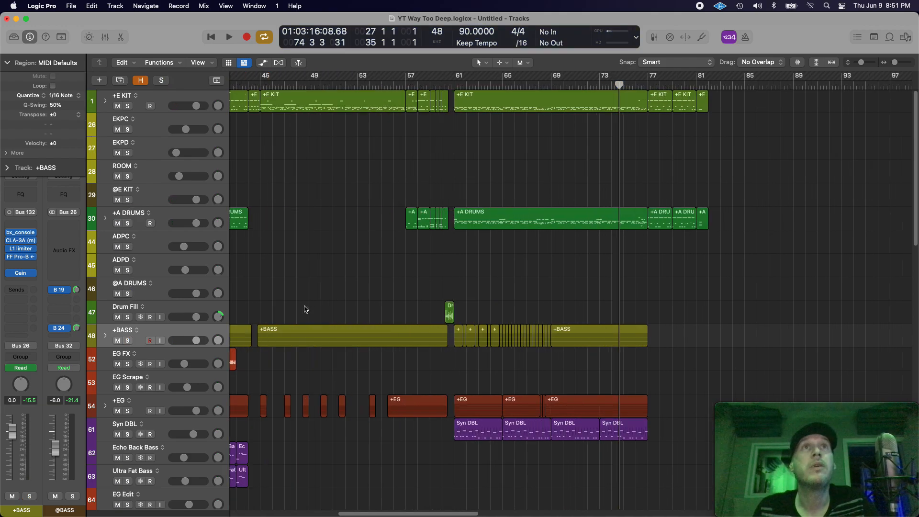
{"action": "scroll", "coordinate": [304, 309], "scroll_direction": "left", "scroll_amount": 10}
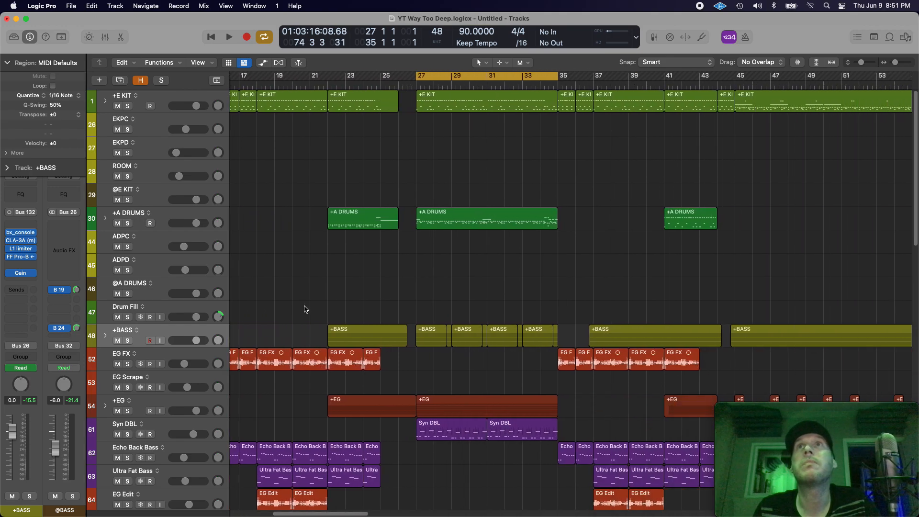
{"action": "left_click", "coordinate": [287, 84]}
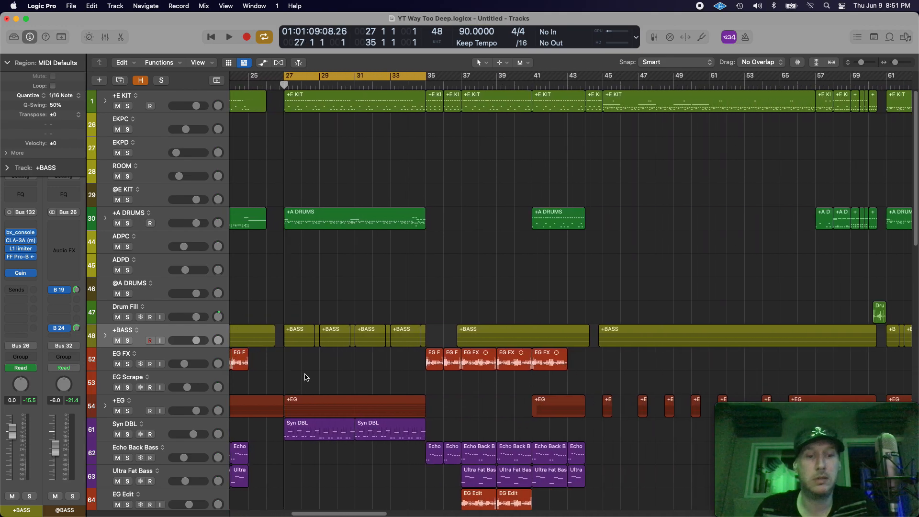
{"action": "key", "text": "c"}
Select +BASS in the mixer and review the channel strips through to the buses, then hide the mixer and clear the region selection
{"action": "key", "text": "x"}
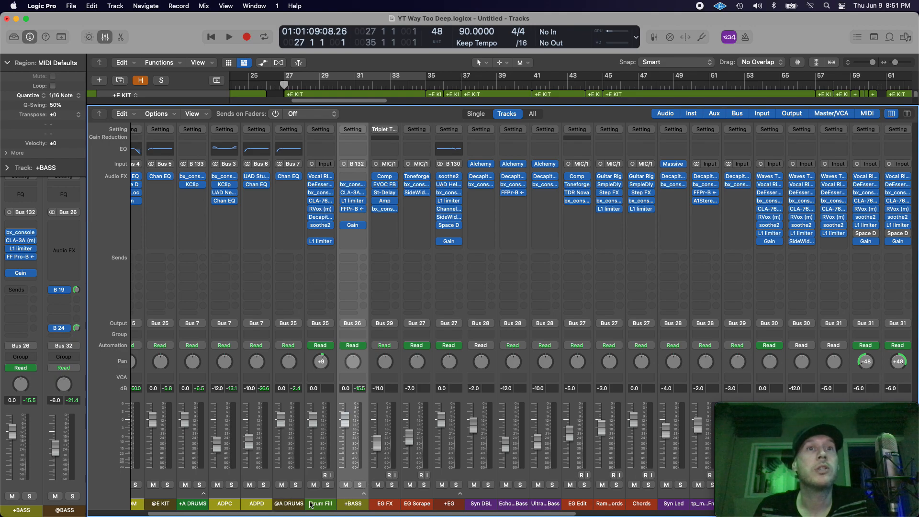
{"action": "left_click", "coordinate": [380, 506]}
{"action": "left_click", "coordinate": [357, 506]}
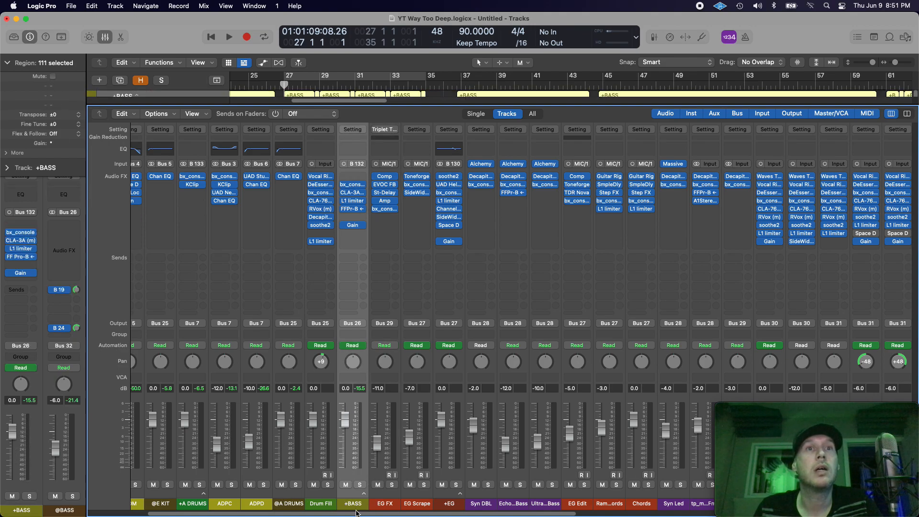
{"action": "left_click_drag", "start_coordinate": [357, 514], "coordinate": [639, 514]}
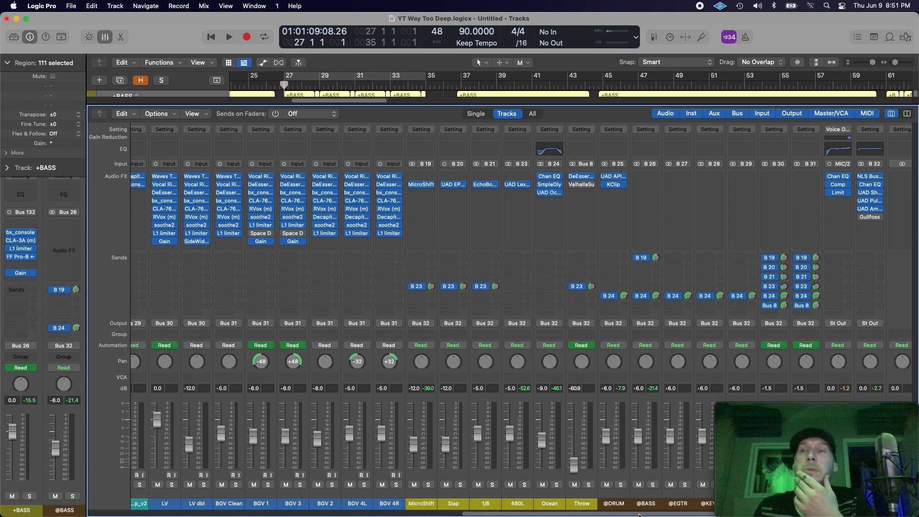
{"action": "left_click_drag", "start_coordinate": [639, 515], "coordinate": [308, 516]}
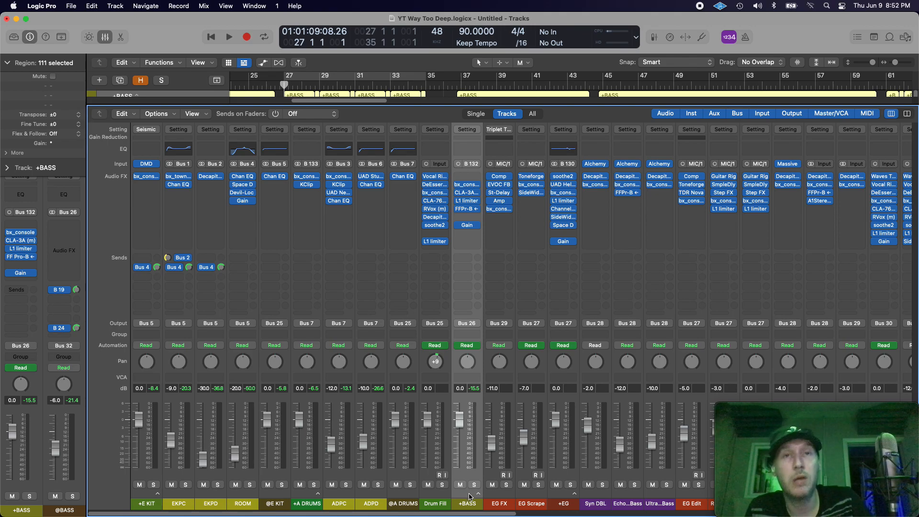
{"action": "key", "text": "x"}
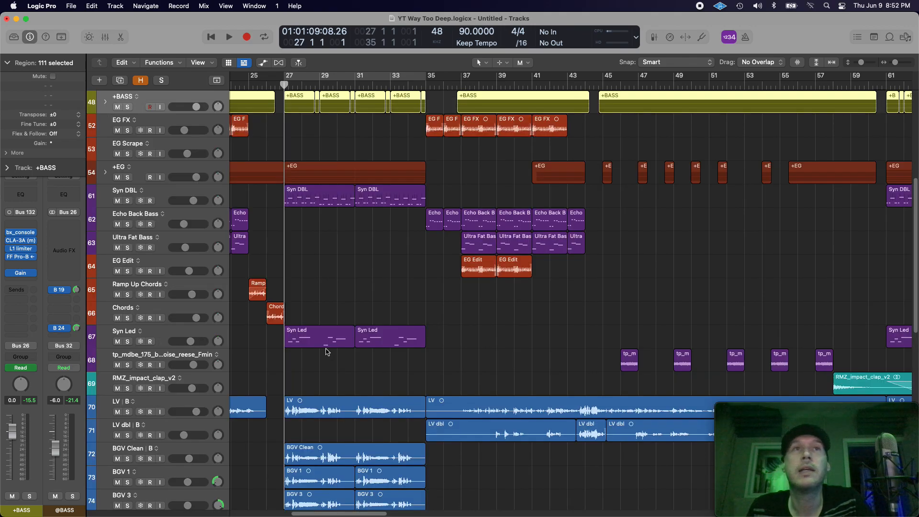
{"action": "left_click", "coordinate": [294, 283]}
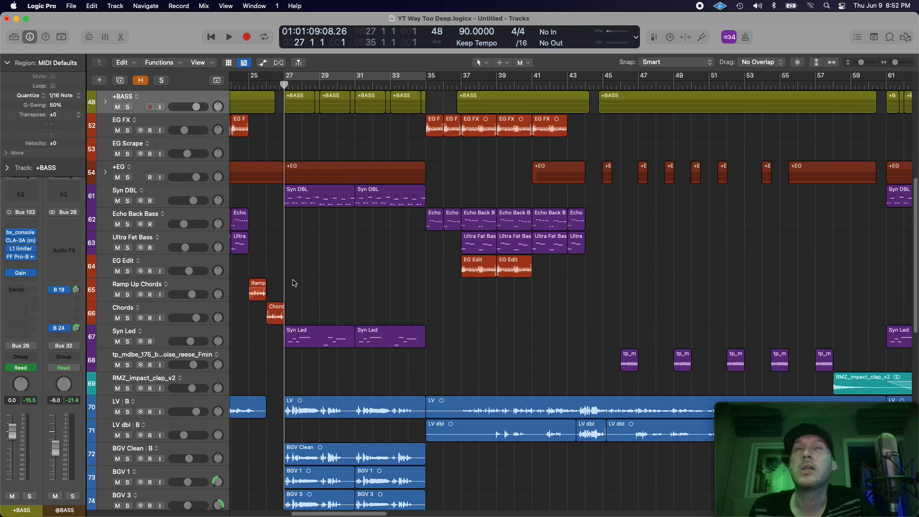